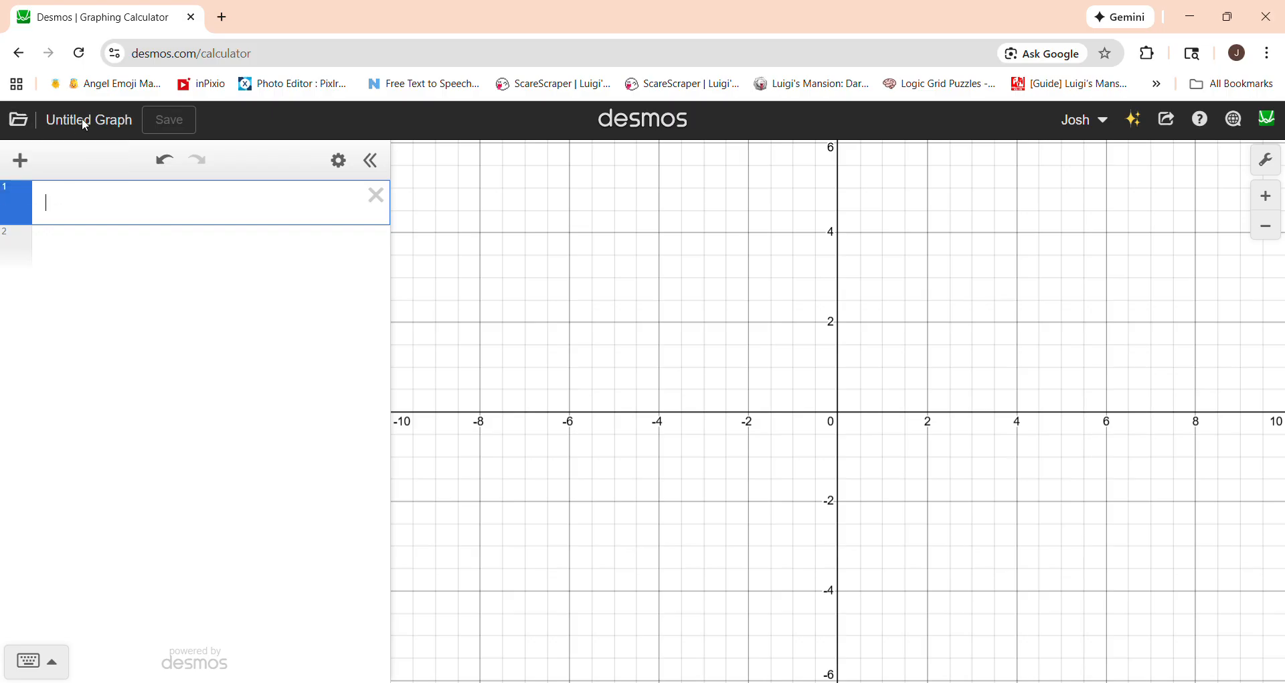
Look through the saved graphs, the new file types on offer and the kinds of items that can be added.
{"action": "left_click", "coordinate": [26, 120]}
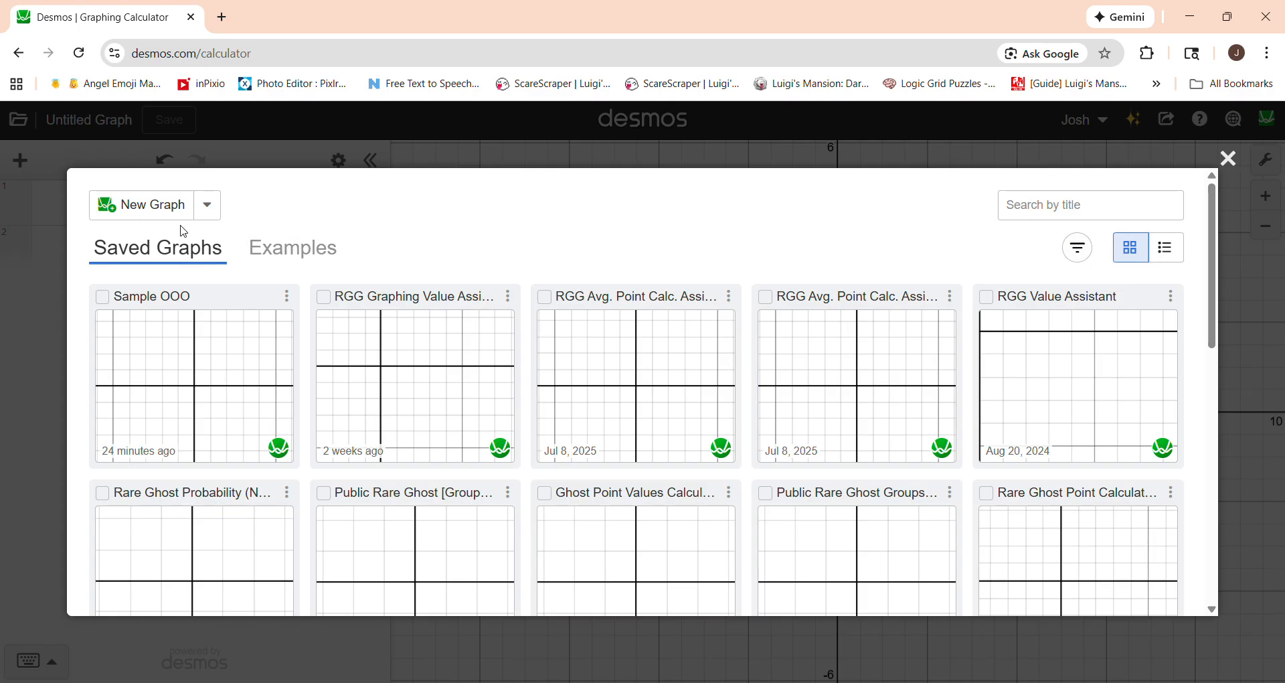
{"action": "left_click", "coordinate": [210, 209]}
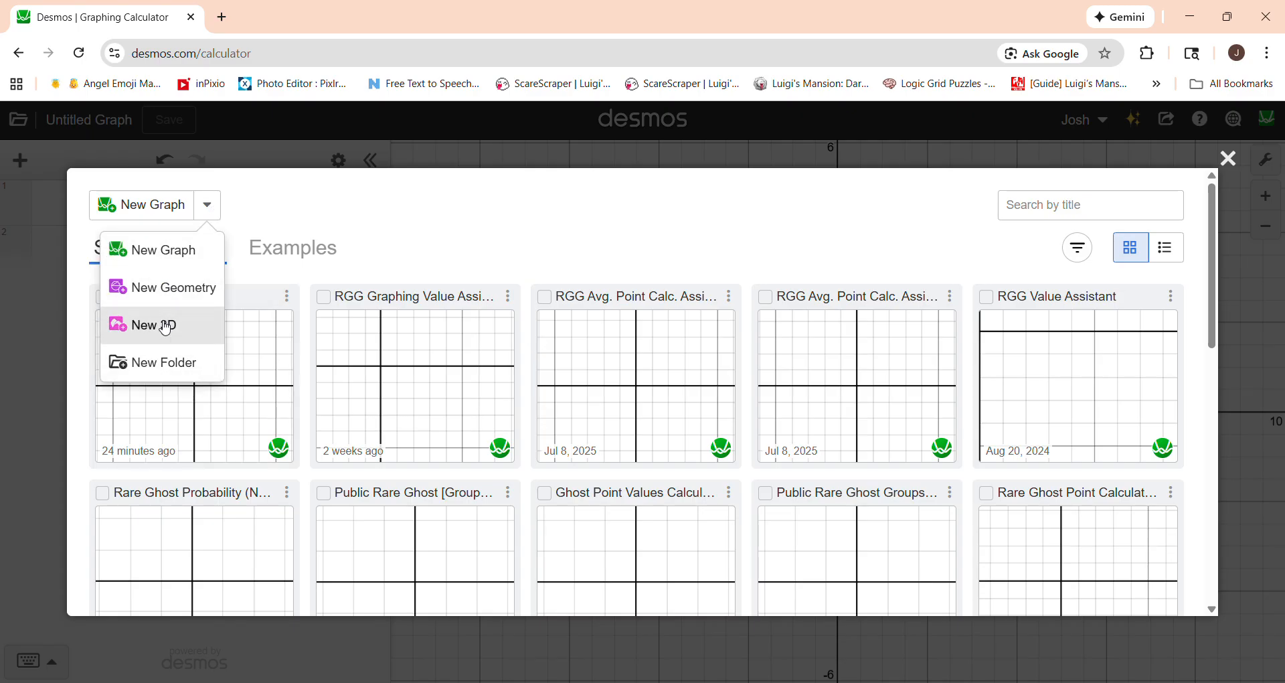
{"action": "left_click", "coordinate": [262, 151]}
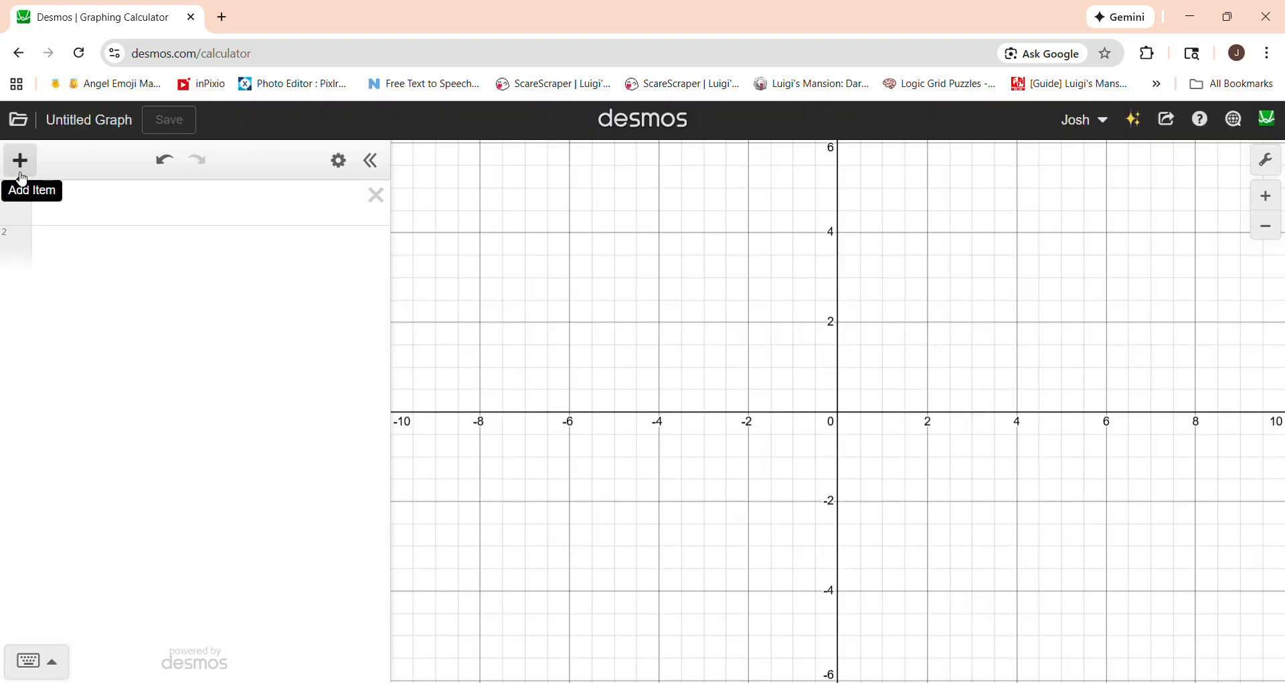
{"action": "left_click", "coordinate": [21, 163]}
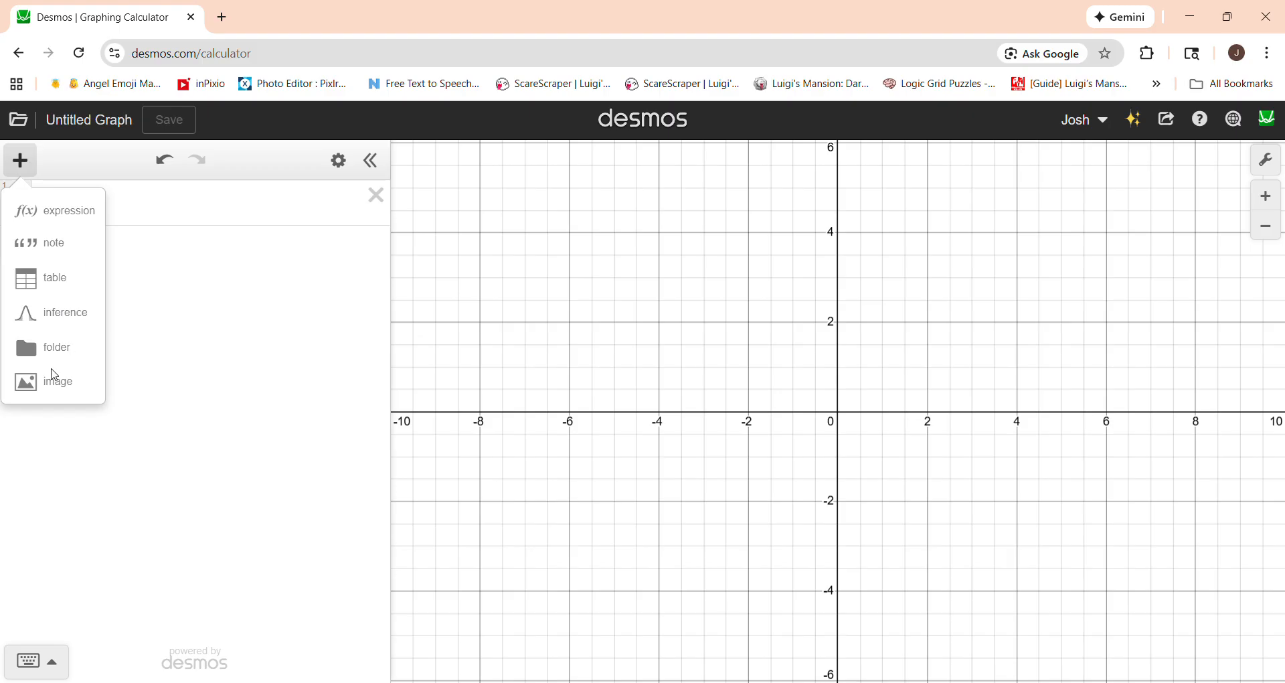
{"action": "left_click", "coordinate": [171, 303]}
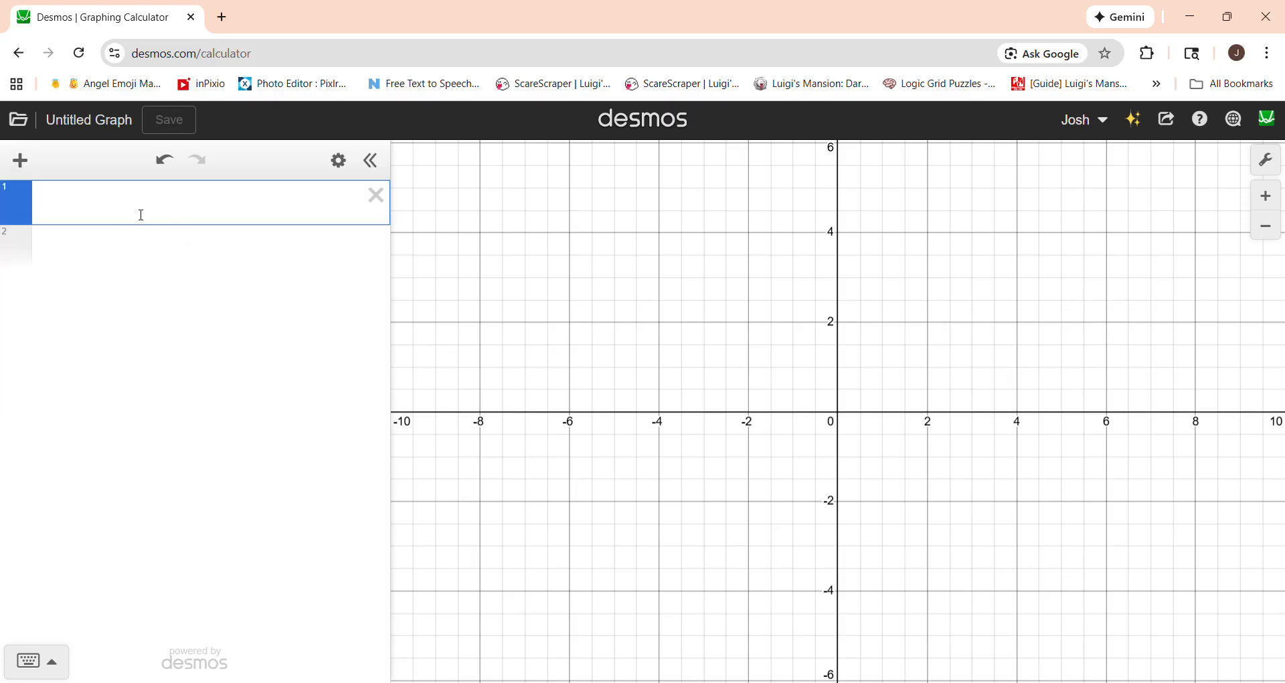
Add empty expression lines until the list has six.
{"action": "key", "text": "Return"}
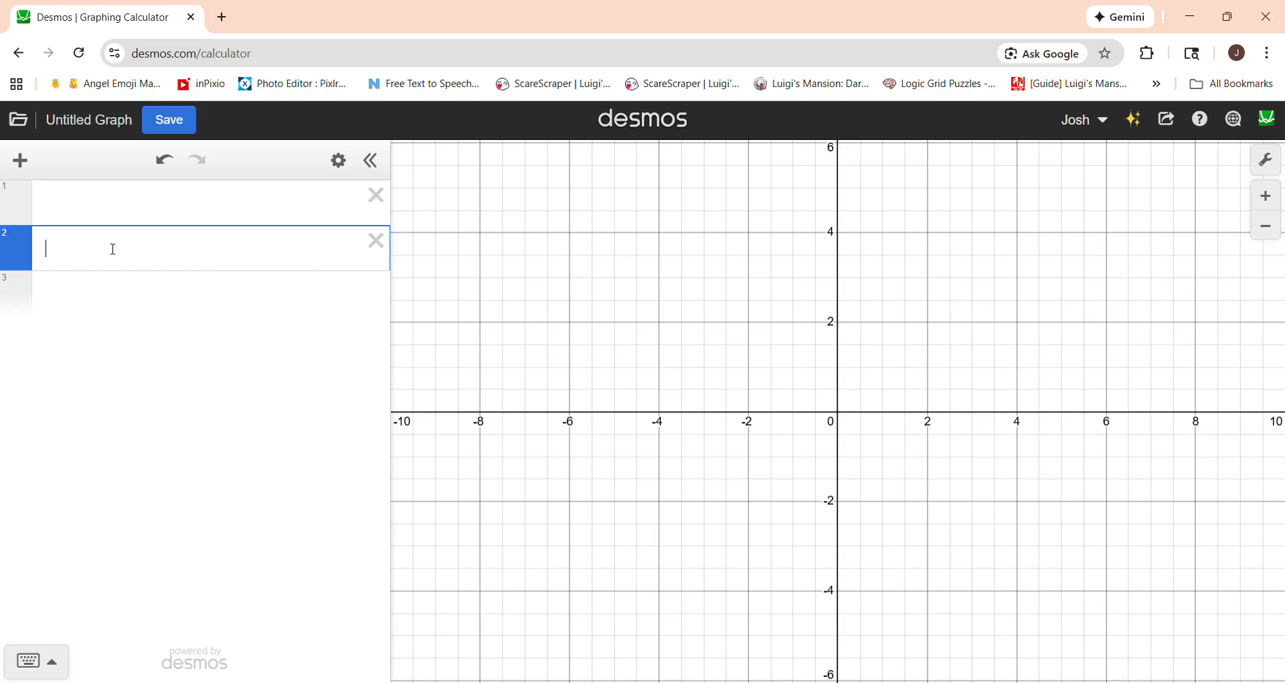
{"action": "left_click", "coordinate": [89, 294]}
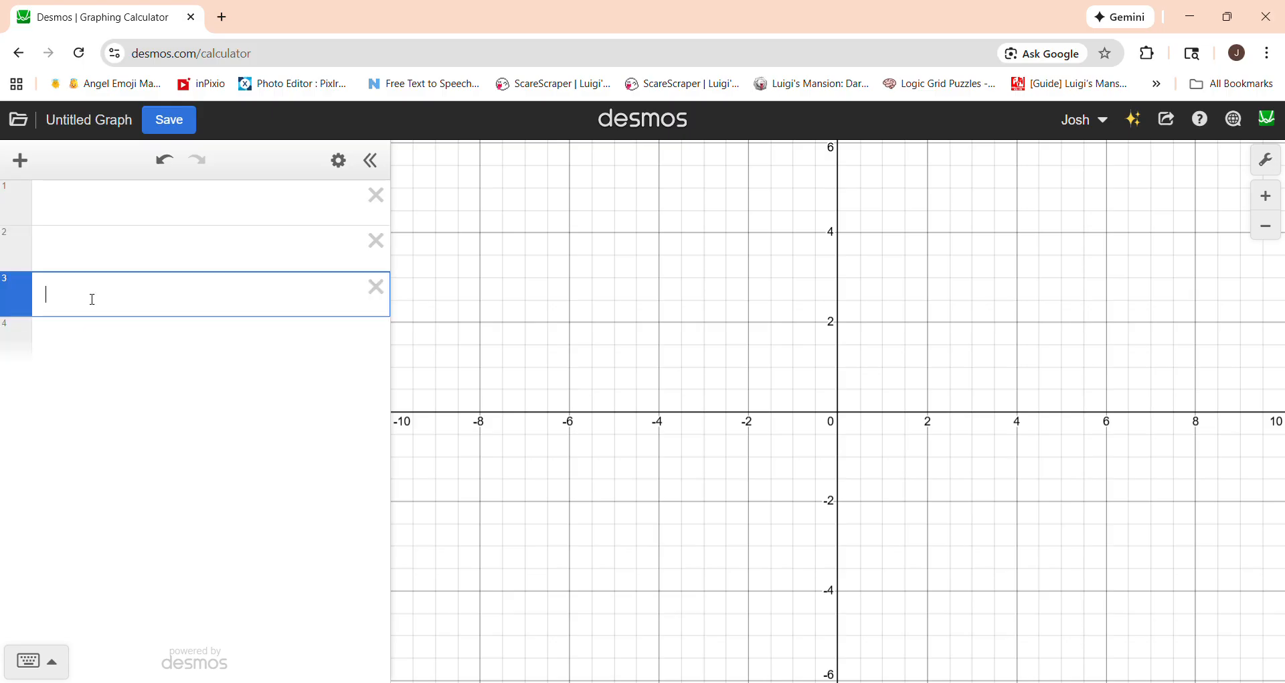
{"action": "left_click", "coordinate": [99, 342]}
{"action": "left_click", "coordinate": [115, 387]}
{"action": "left_click", "coordinate": [119, 428]}
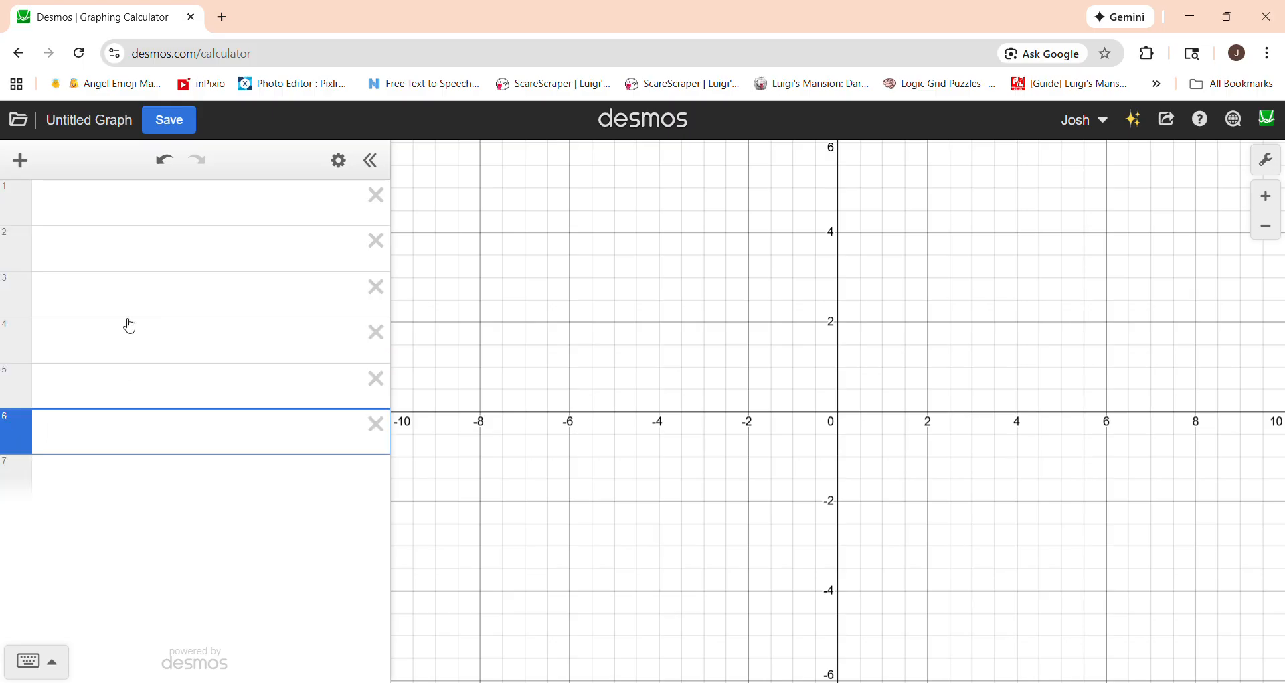
Insert a table on the first expression line and delete it again.
{"action": "left_click", "coordinate": [97, 192]}
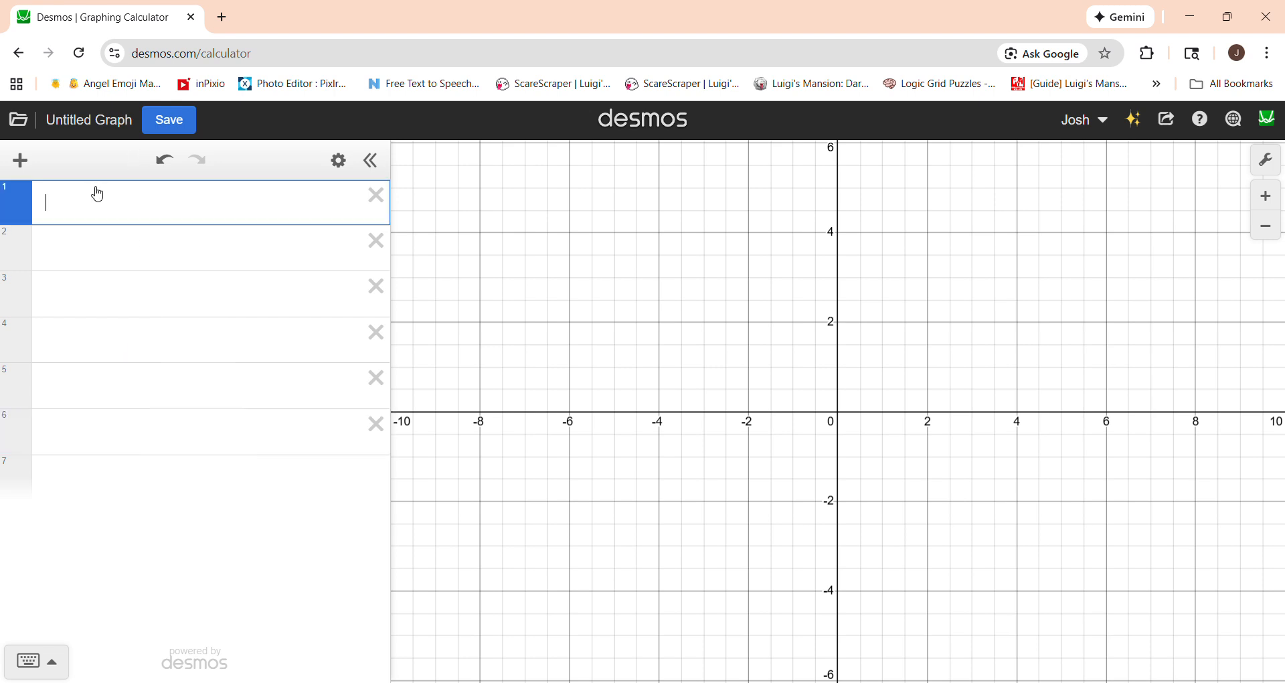
{"action": "left_click", "coordinate": [20, 160]}
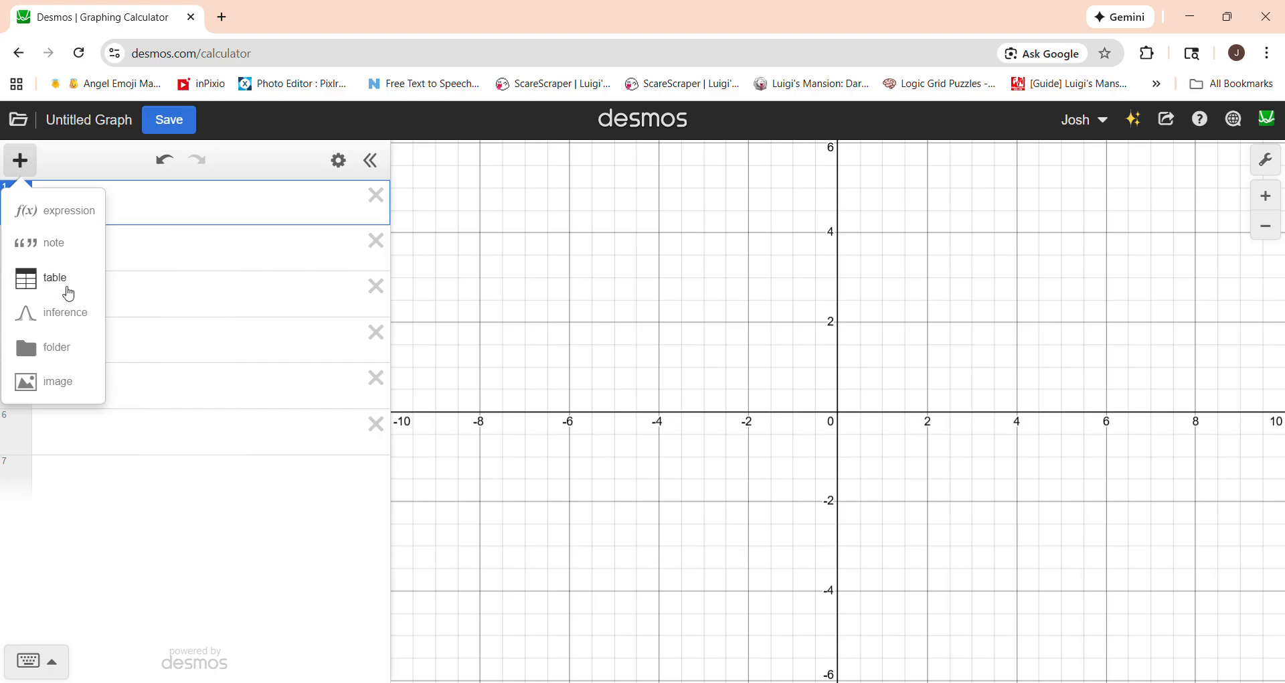
{"action": "left_click", "coordinate": [68, 294]}
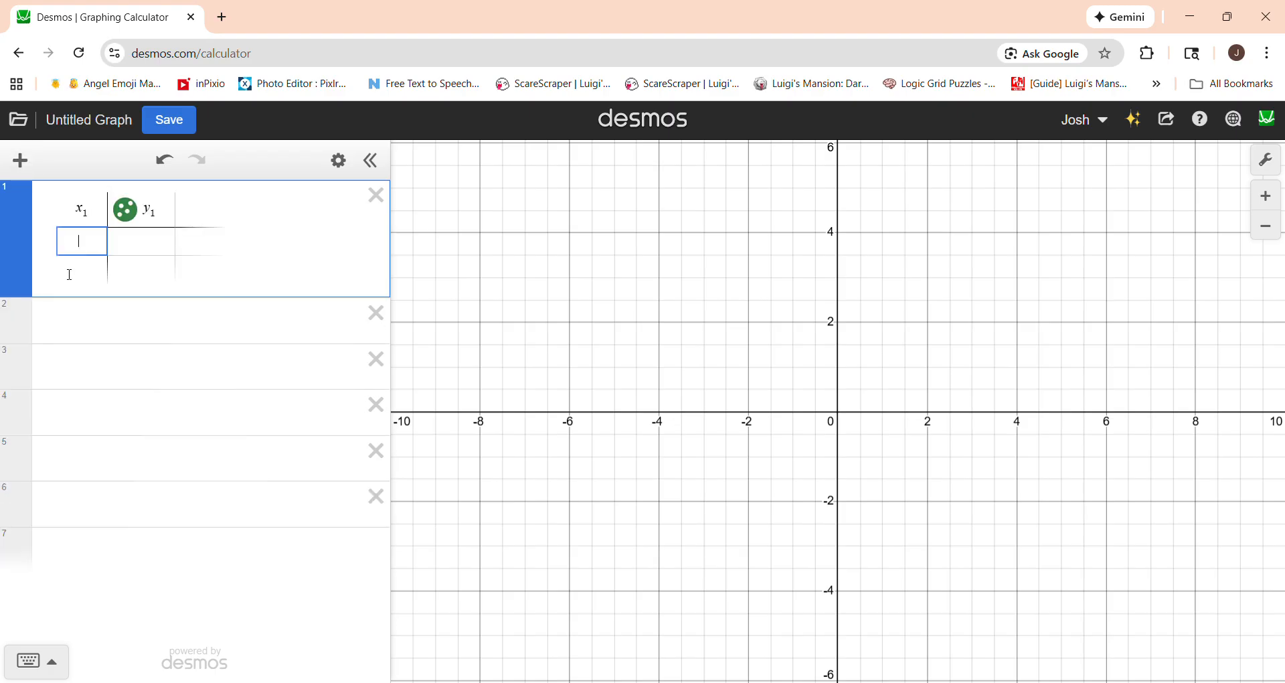
{"action": "left_click", "coordinate": [377, 196]}
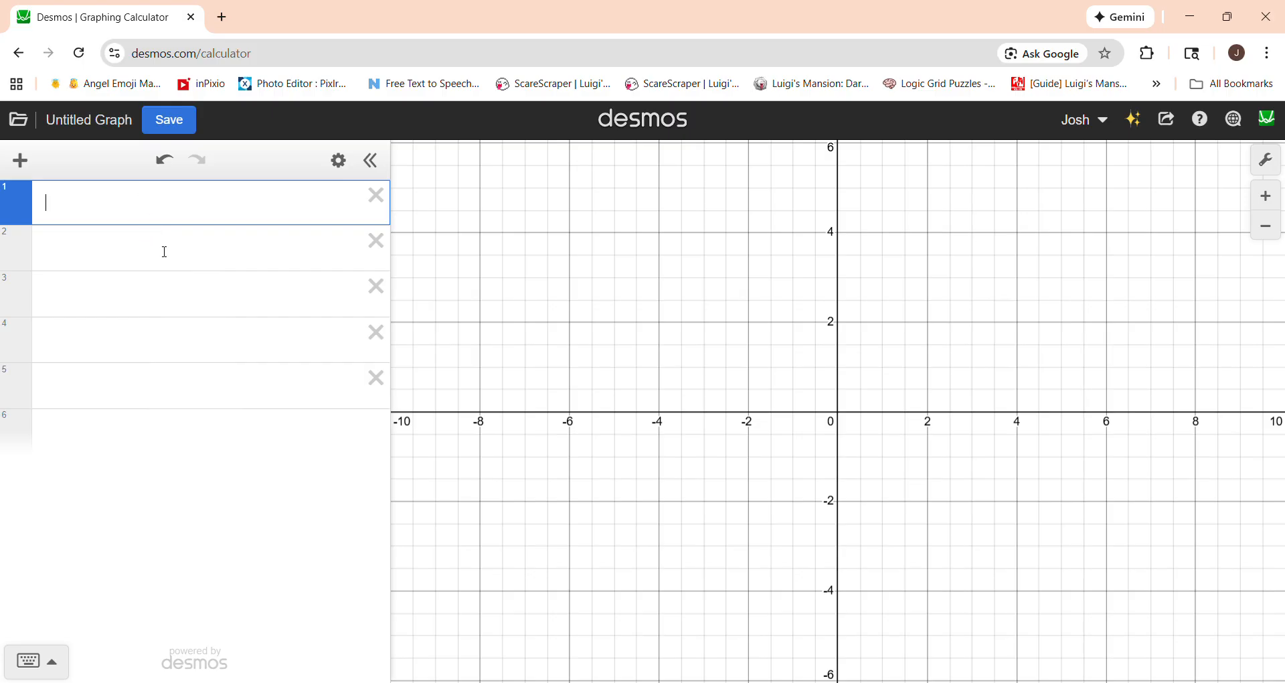
Show the on-screen keypad and enter the variables l, w and d on lines 1 to 3.
{"action": "left_click", "coordinate": [57, 666]}
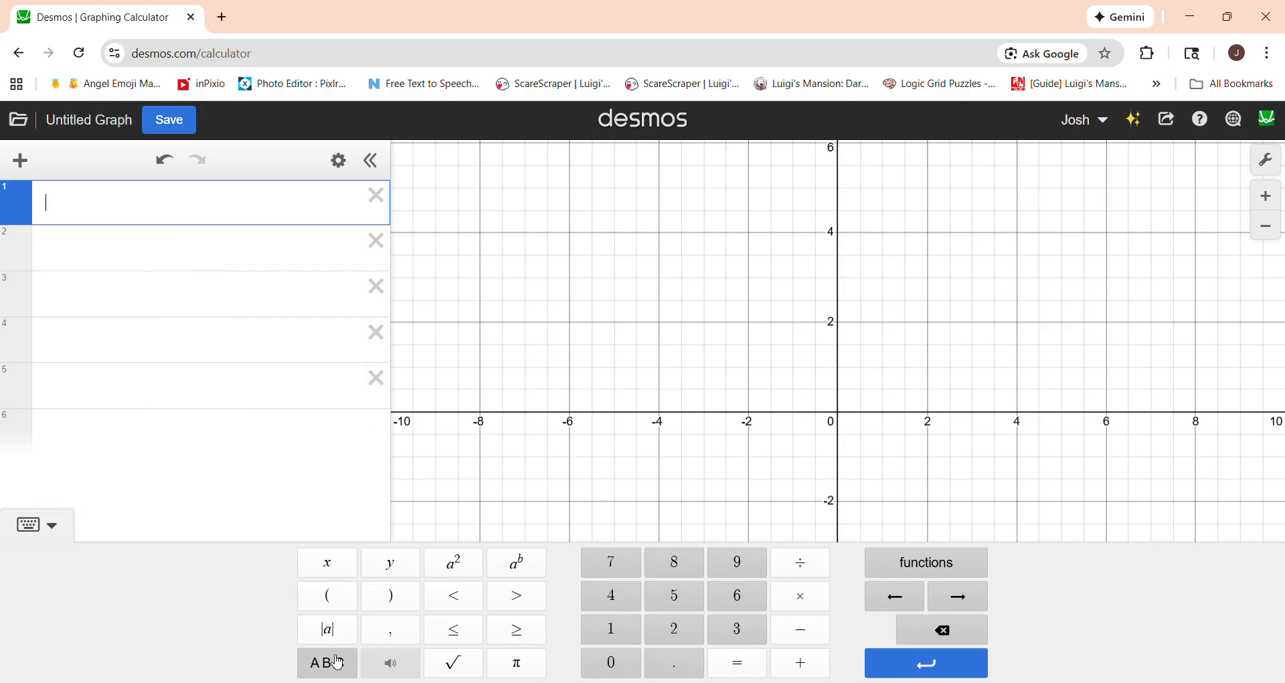
{"action": "left_click", "coordinate": [338, 663]}
{"action": "left_click", "coordinate": [873, 596]}
{"action": "left_click", "coordinate": [69, 250]}
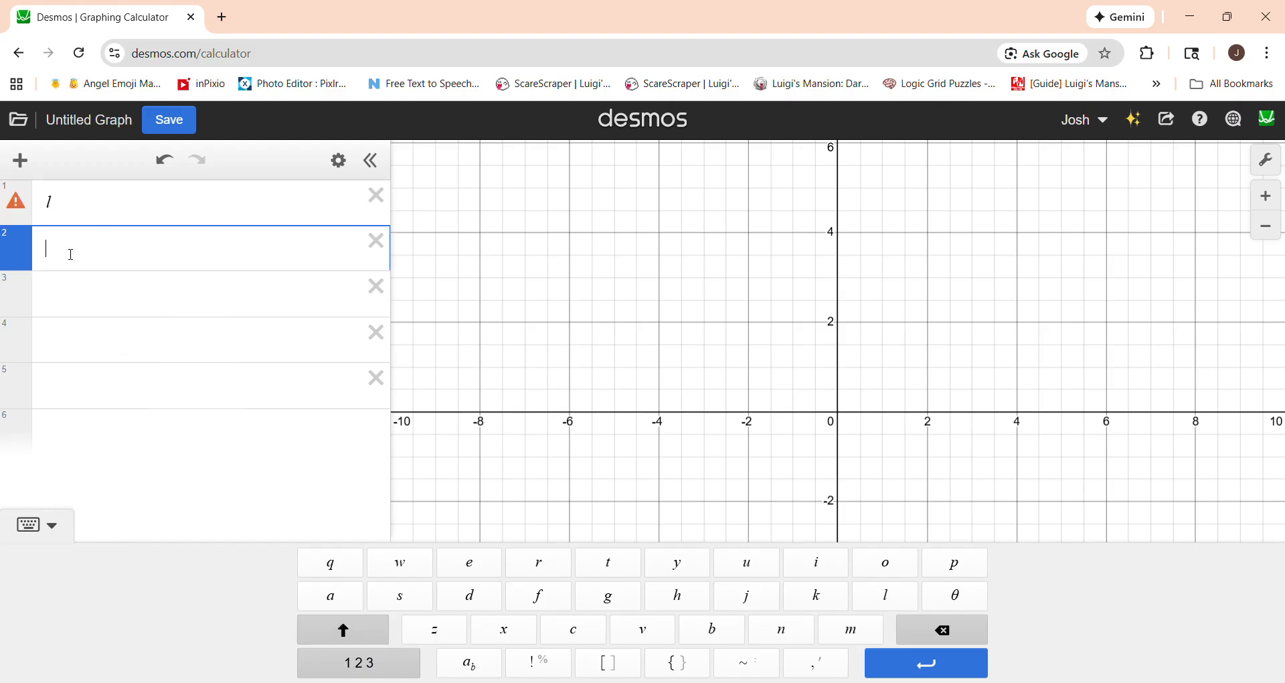
{"action": "type", "text": "w"}
{"action": "left_click", "coordinate": [94, 283]}
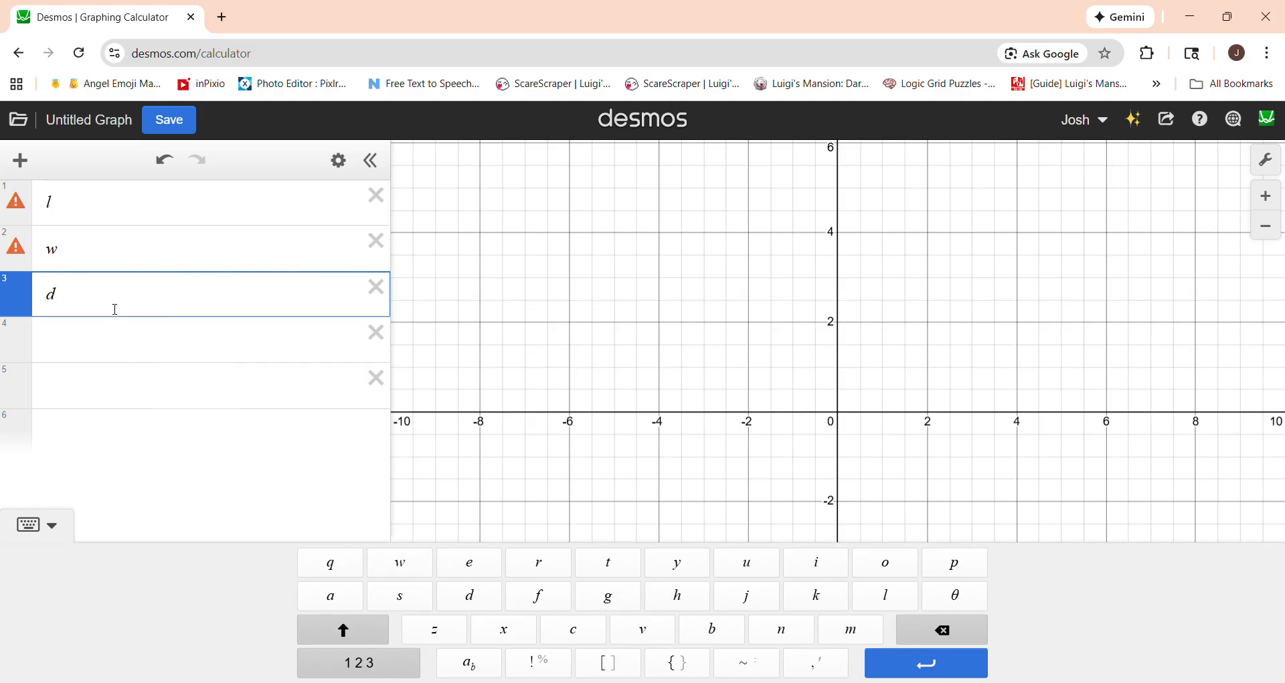
Enter the variable E with the subscript M on line 4.
{"action": "left_click", "coordinate": [90, 344]}
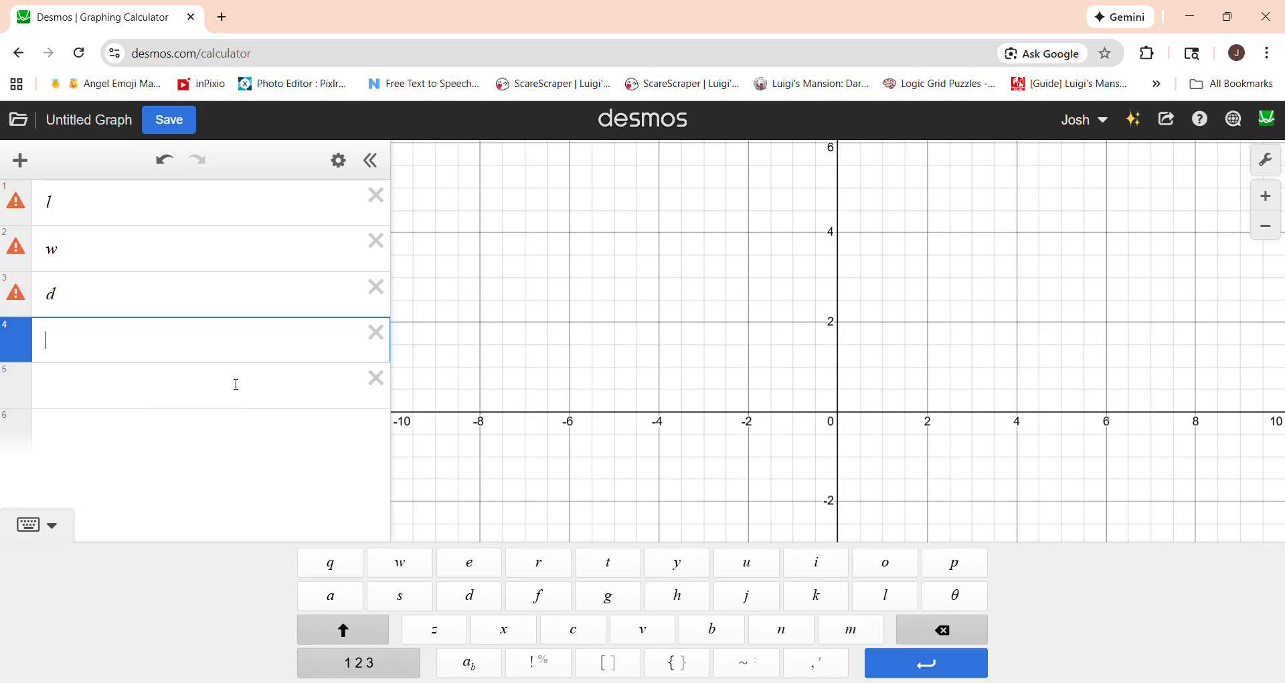
{"action": "type", "text": "E"}
{"action": "left_click", "coordinate": [403, 674]}
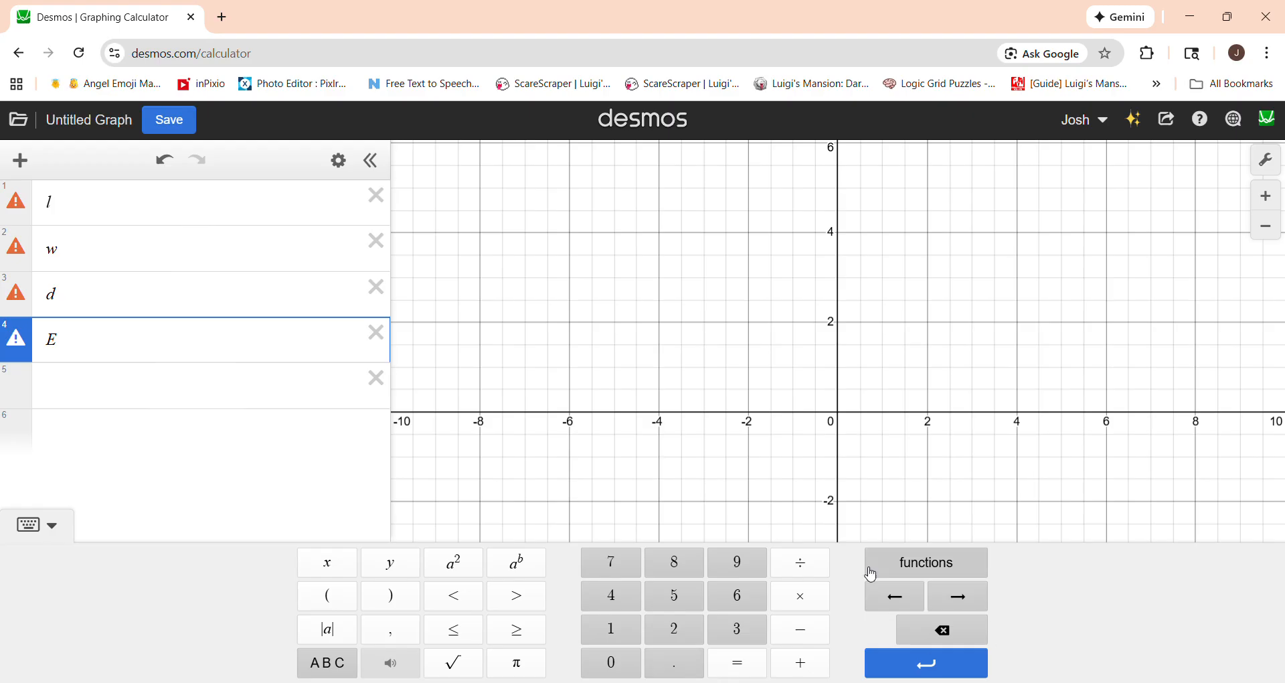
{"action": "left_click", "coordinate": [343, 671]}
{"action": "left_click", "coordinate": [342, 671]}
{"action": "left_click", "coordinate": [342, 671]}
{"action": "left_click", "coordinate": [341, 626]}
{"action": "left_click", "coordinate": [341, 626]}
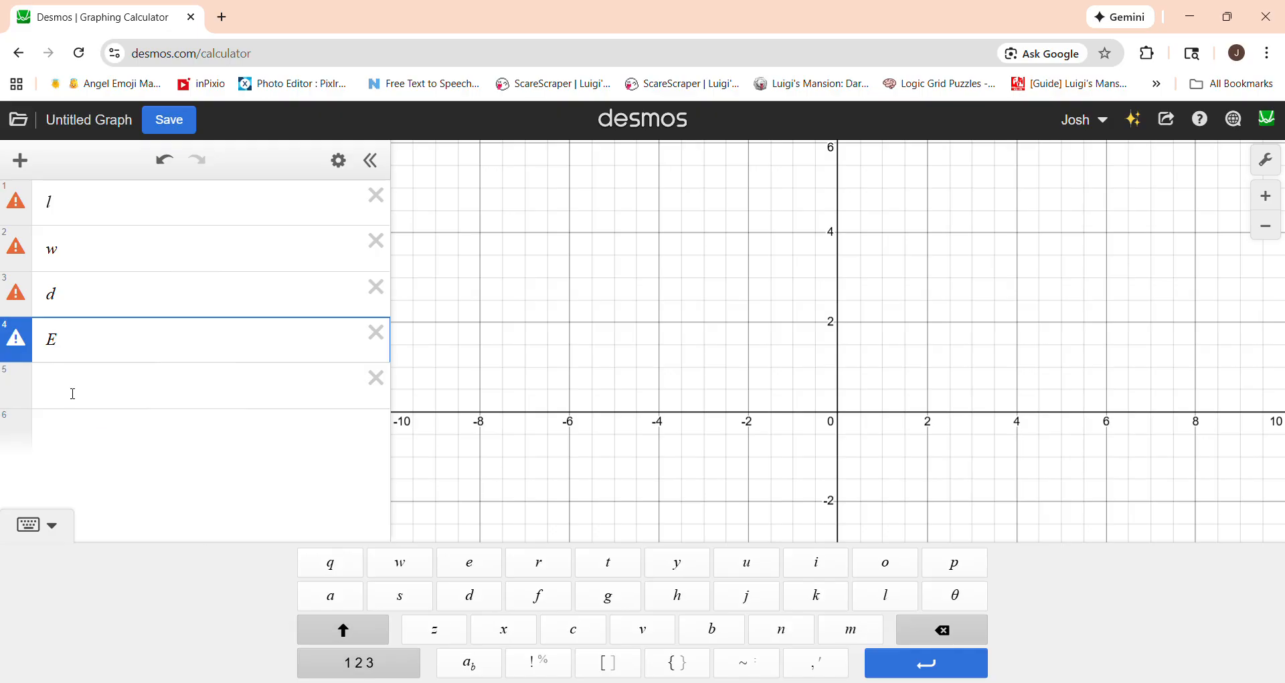
{"action": "left_click", "coordinate": [469, 662]}
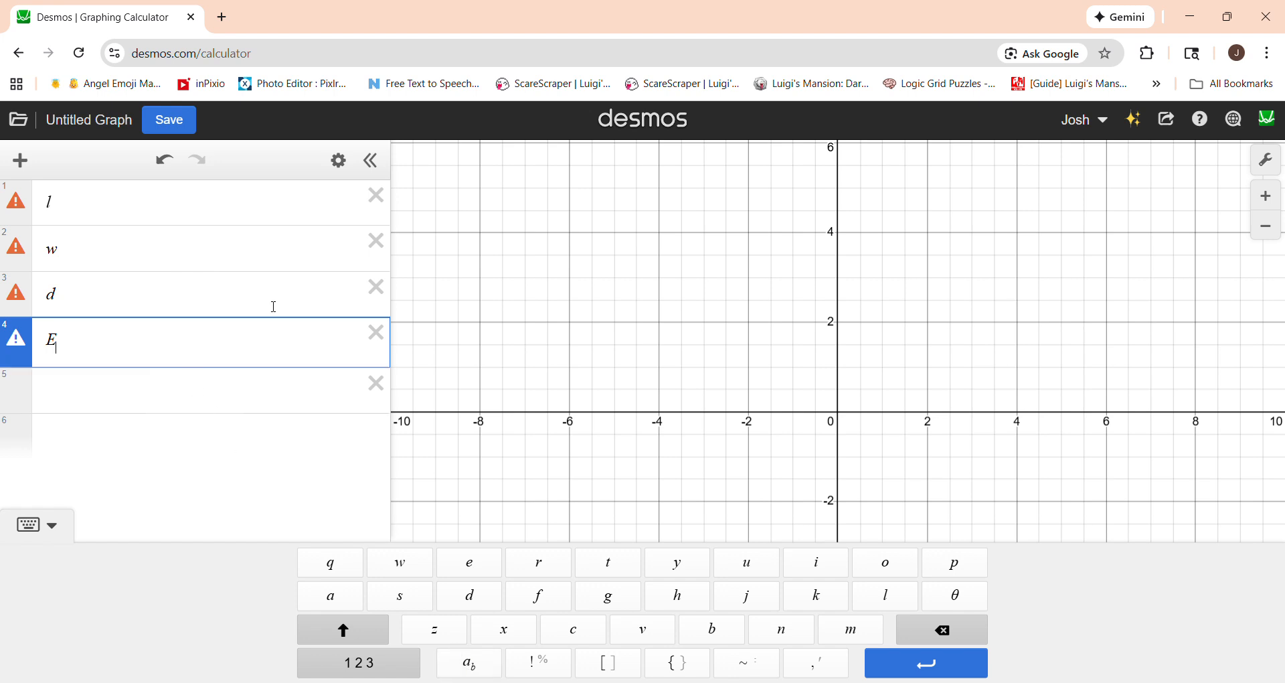
{"action": "type", "text": "M"}
{"action": "left_click", "coordinate": [371, 632]}
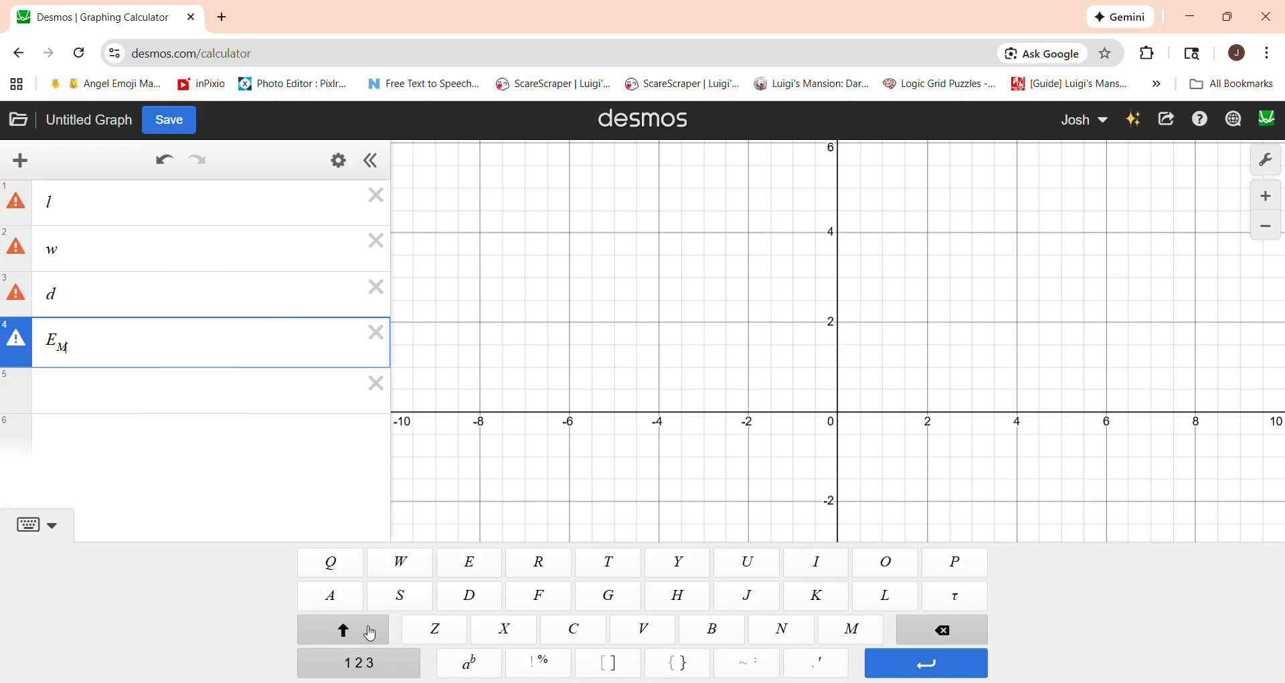
{"action": "left_click", "coordinate": [370, 632]}
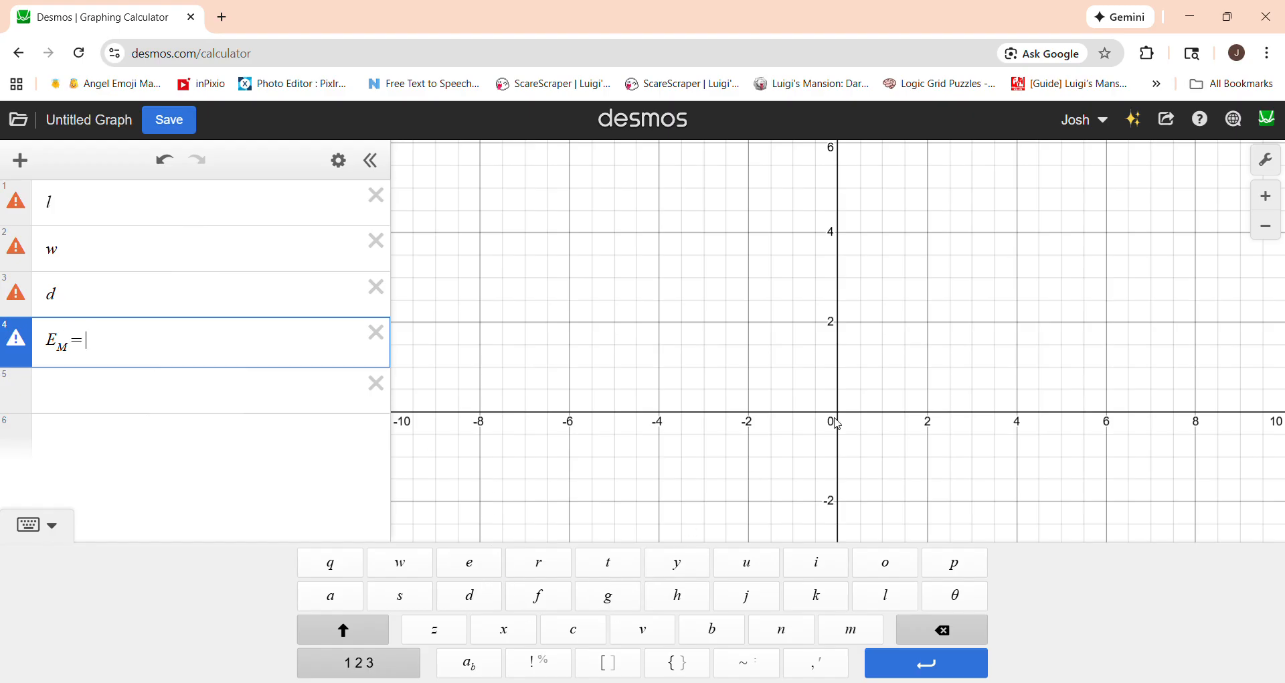
Define E_M as 2 · 10^20 on line 4.
{"action": "type", "text": "56"}
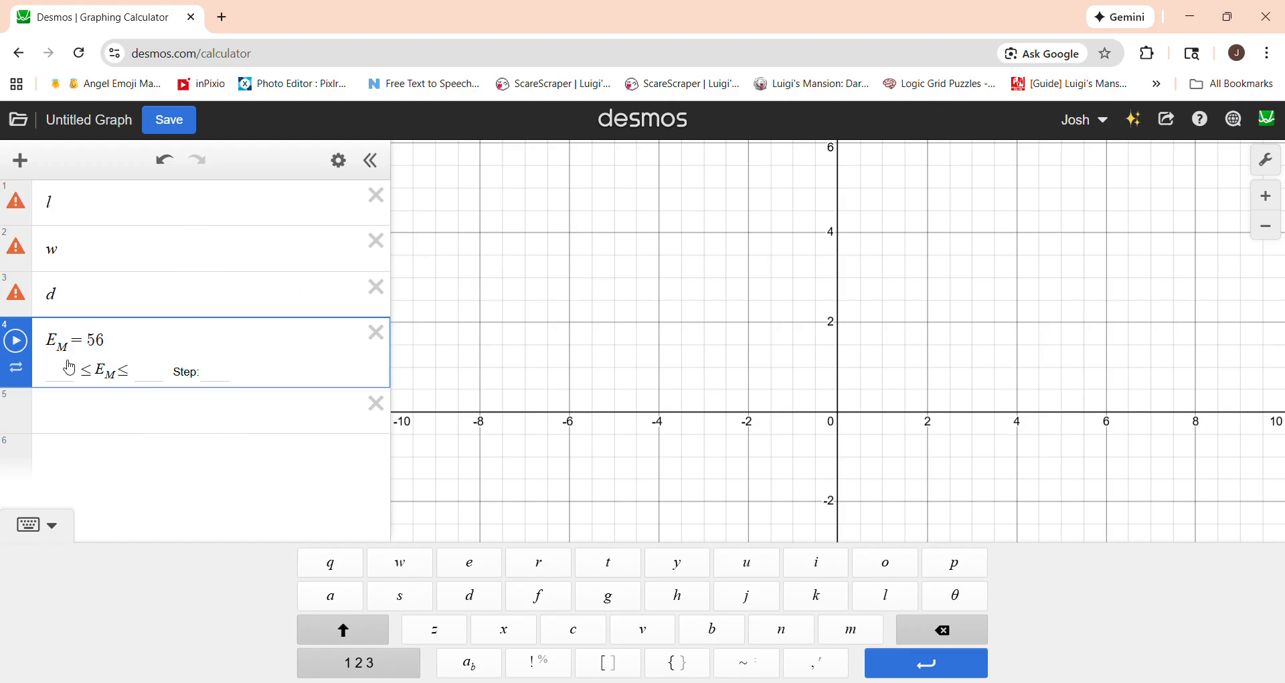
{"action": "left_click_drag", "start_coordinate": [118, 356], "coordinate": [85, 344]}
{"action": "type", "text": "2"}
{"action": "left_click", "coordinate": [421, 663]}
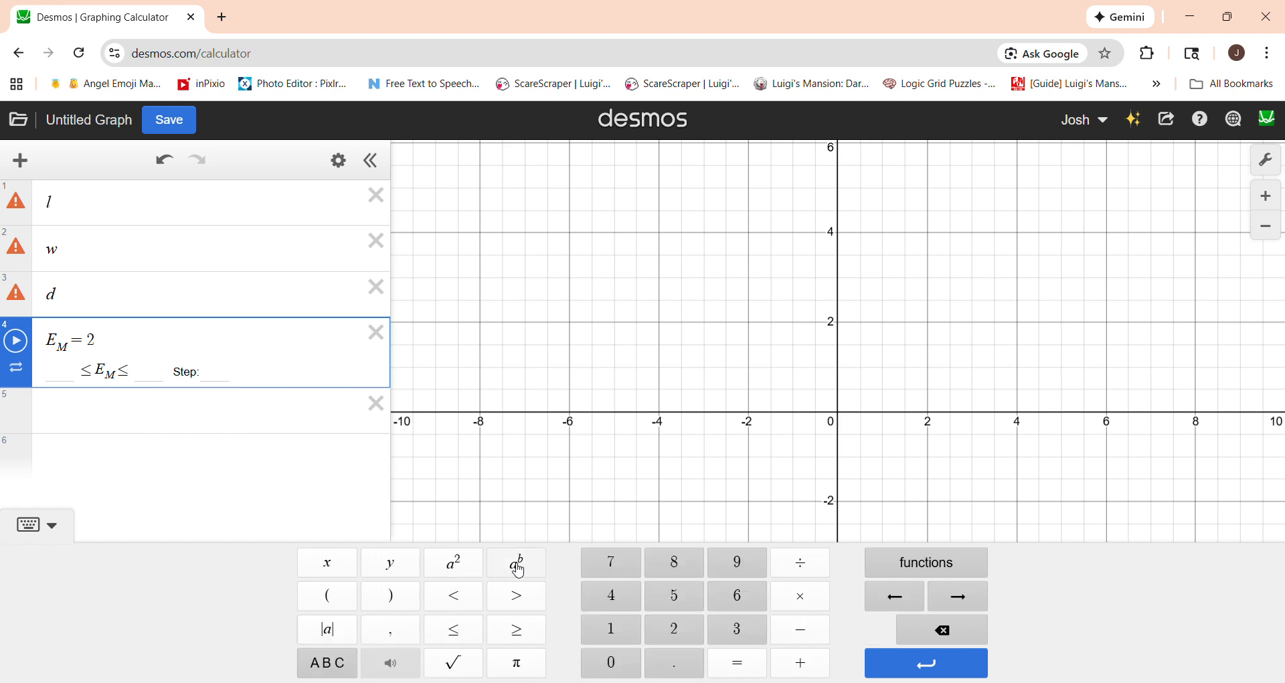
{"action": "left_click", "coordinate": [789, 608]}
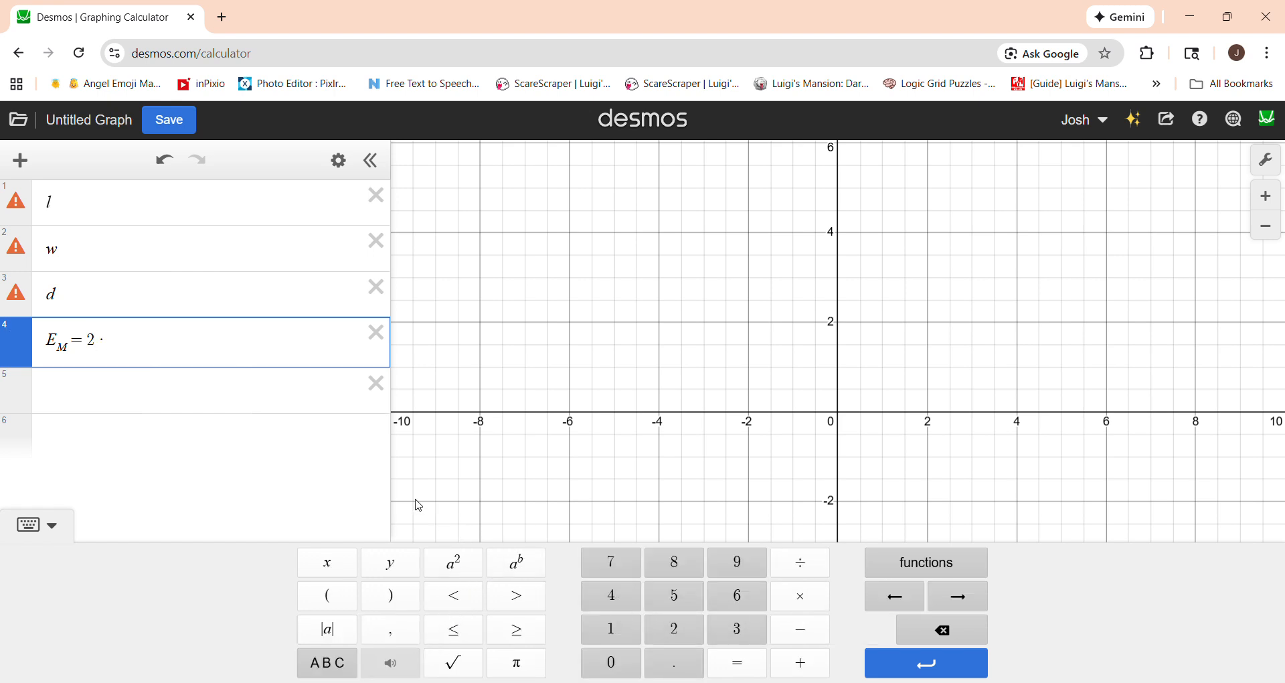
{"action": "type", "text": "10"}
{"action": "type", "text": "^20"}
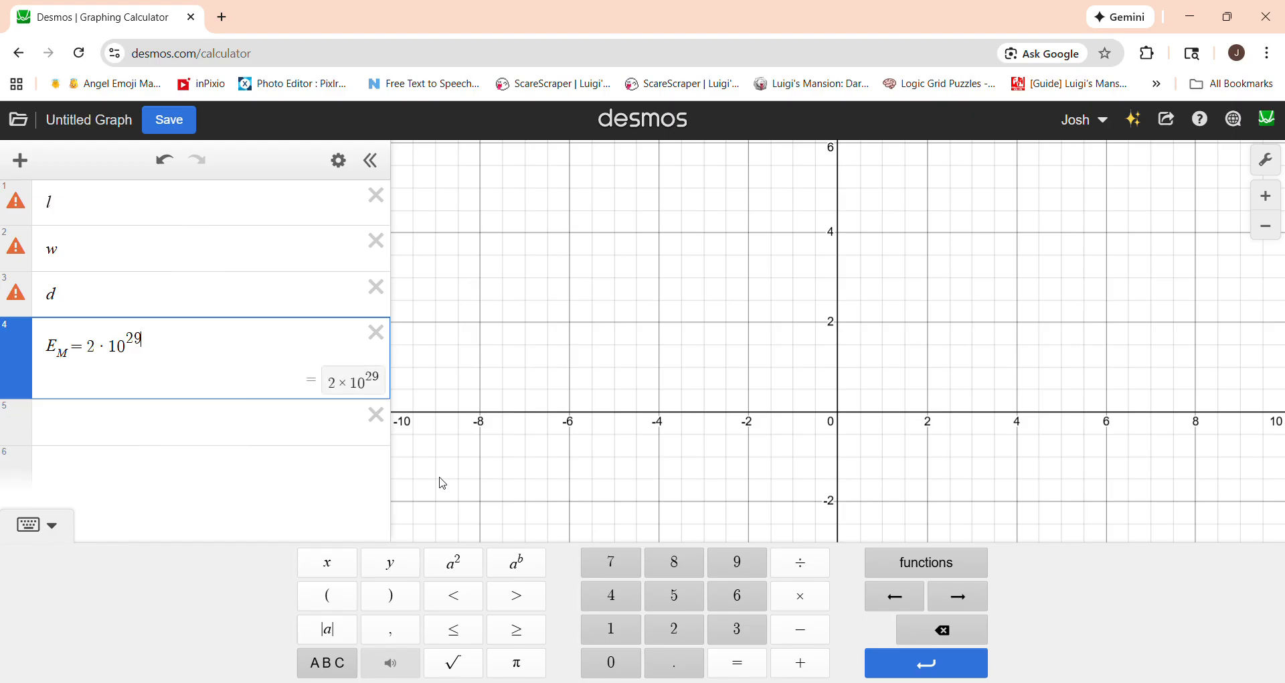
{"action": "left_click", "coordinate": [105, 356]}
{"action": "key", "text": "Left"}
{"action": "key", "text": "Left"}
{"action": "left_click", "coordinate": [153, 353]}
{"action": "left_click", "coordinate": [75, 362]}
Evaluate 6^30 followed by an equals sign on line 5 and clear the line.
{"action": "left_click", "coordinate": [176, 433]}
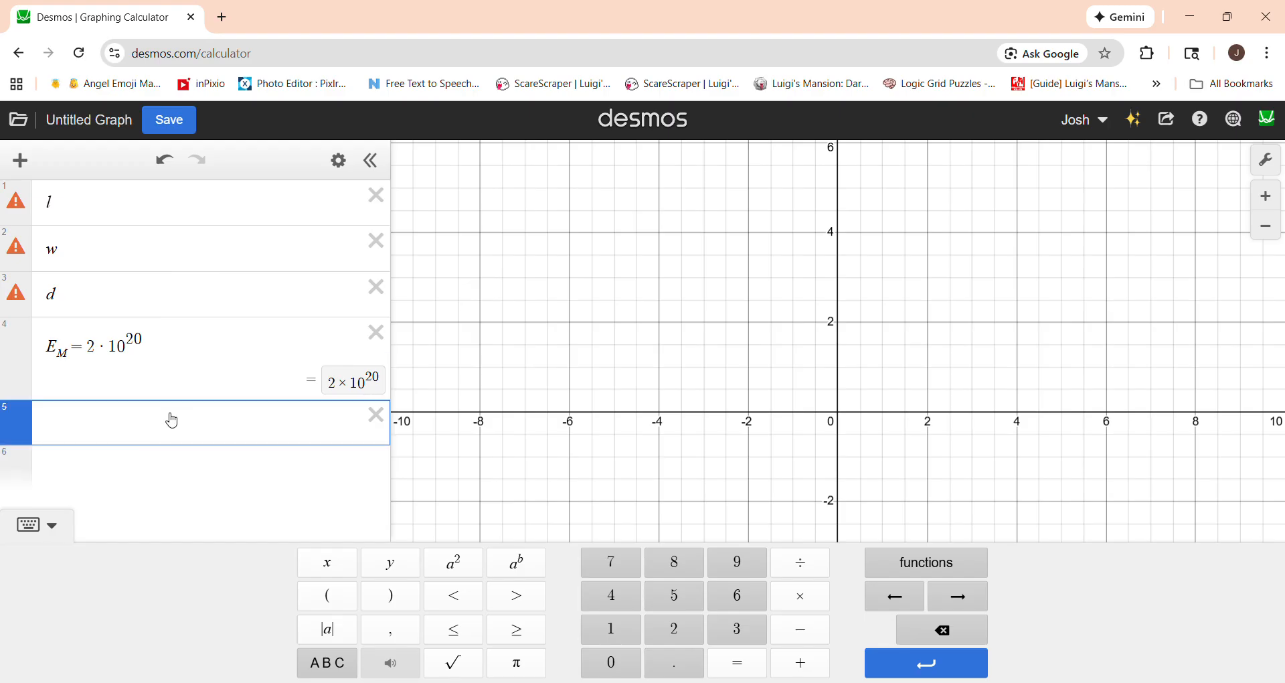
{"action": "type", "text": "6"}
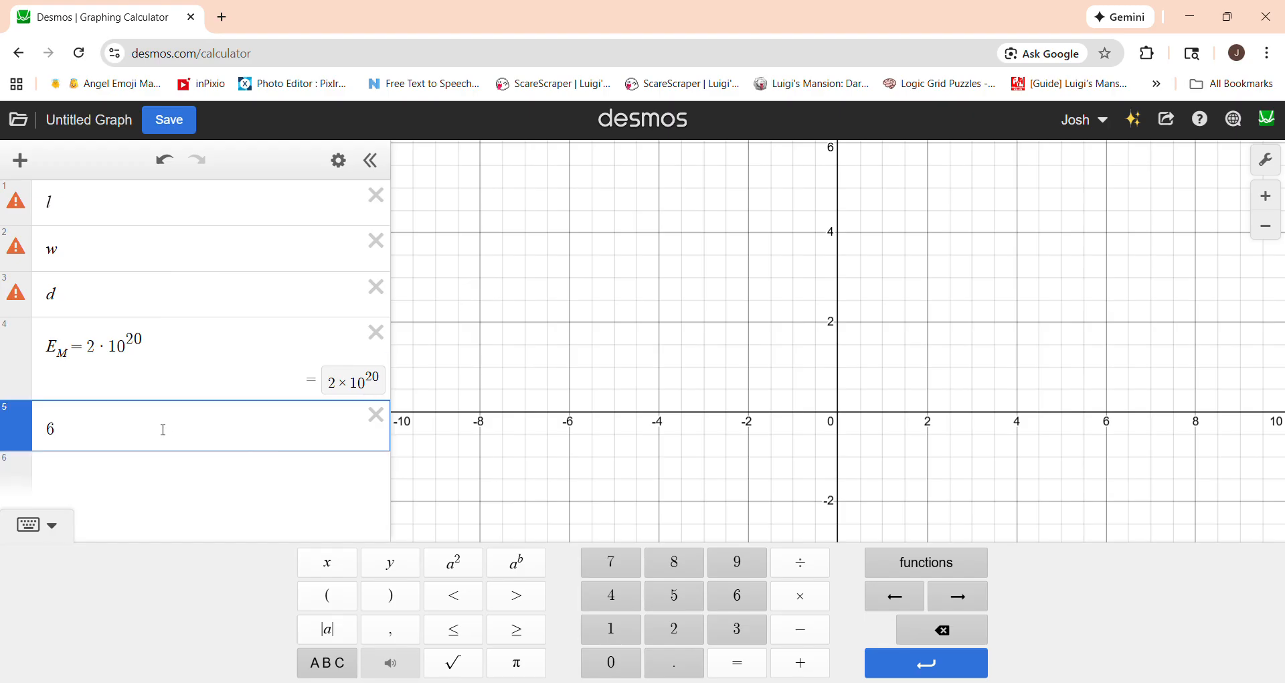
{"action": "type", "text": "^30"}
{"action": "left_click", "coordinate": [739, 663]}
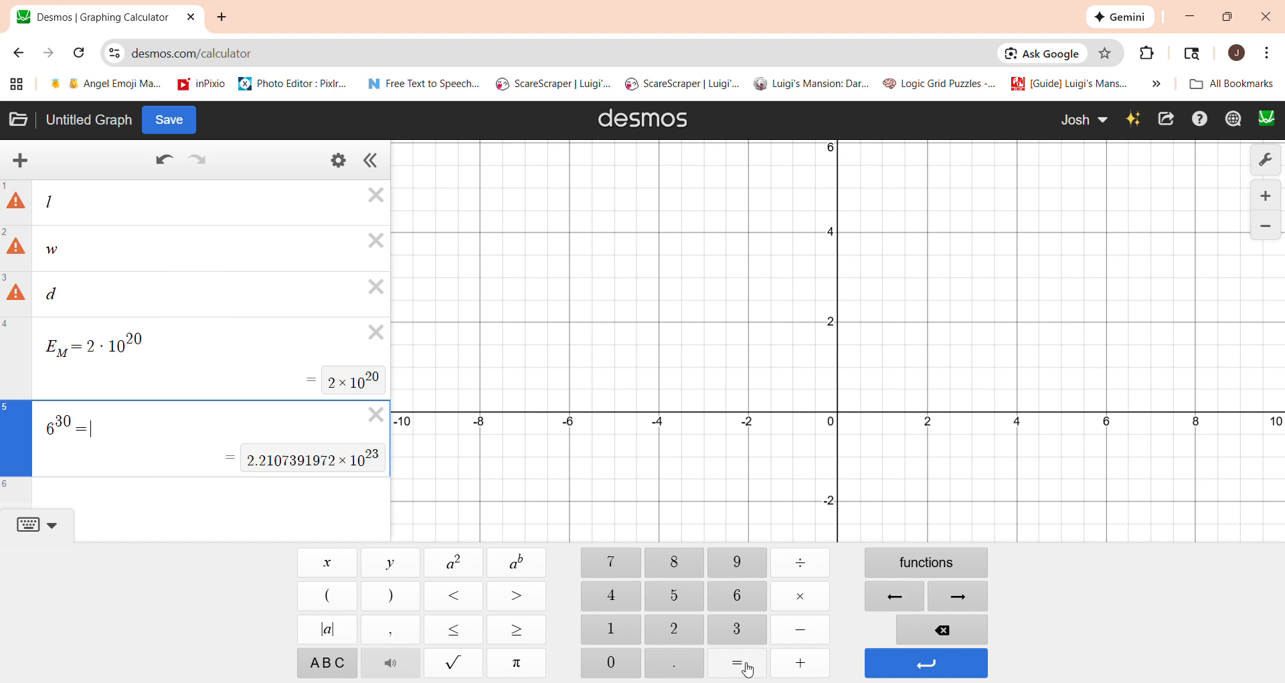
{"action": "left_click", "coordinate": [942, 631]}
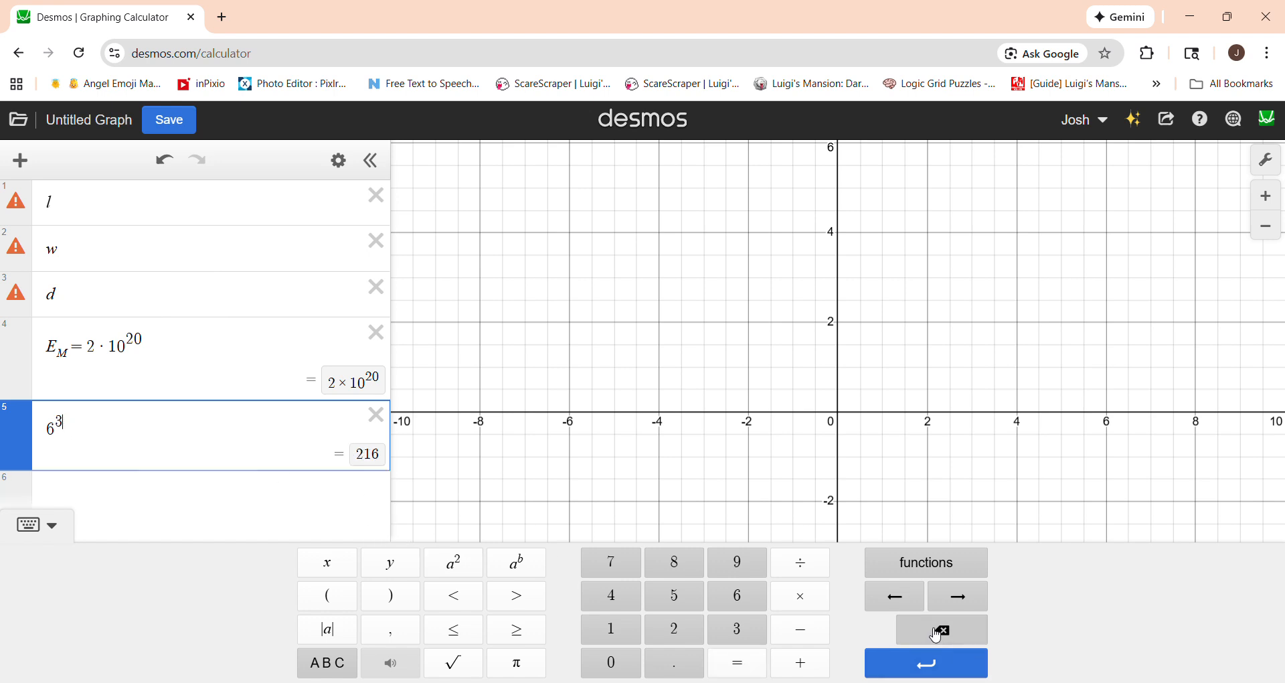
{"action": "left_click", "coordinate": [942, 631]}
{"action": "left_click", "coordinate": [943, 630]}
{"action": "left_click", "coordinate": [943, 630]}
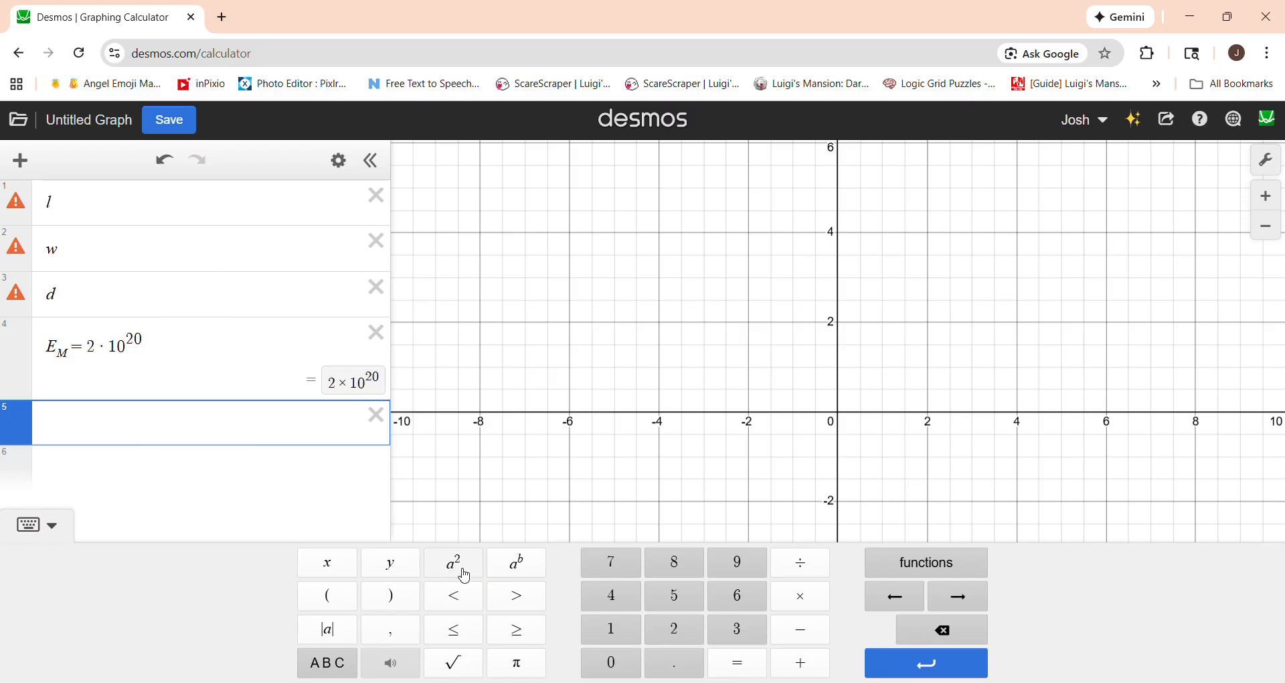
Evaluate 7^2 on line 5 and 7^79 on line 6.
{"action": "left_click", "coordinate": [611, 564]}
{"action": "left_click", "coordinate": [468, 556]}
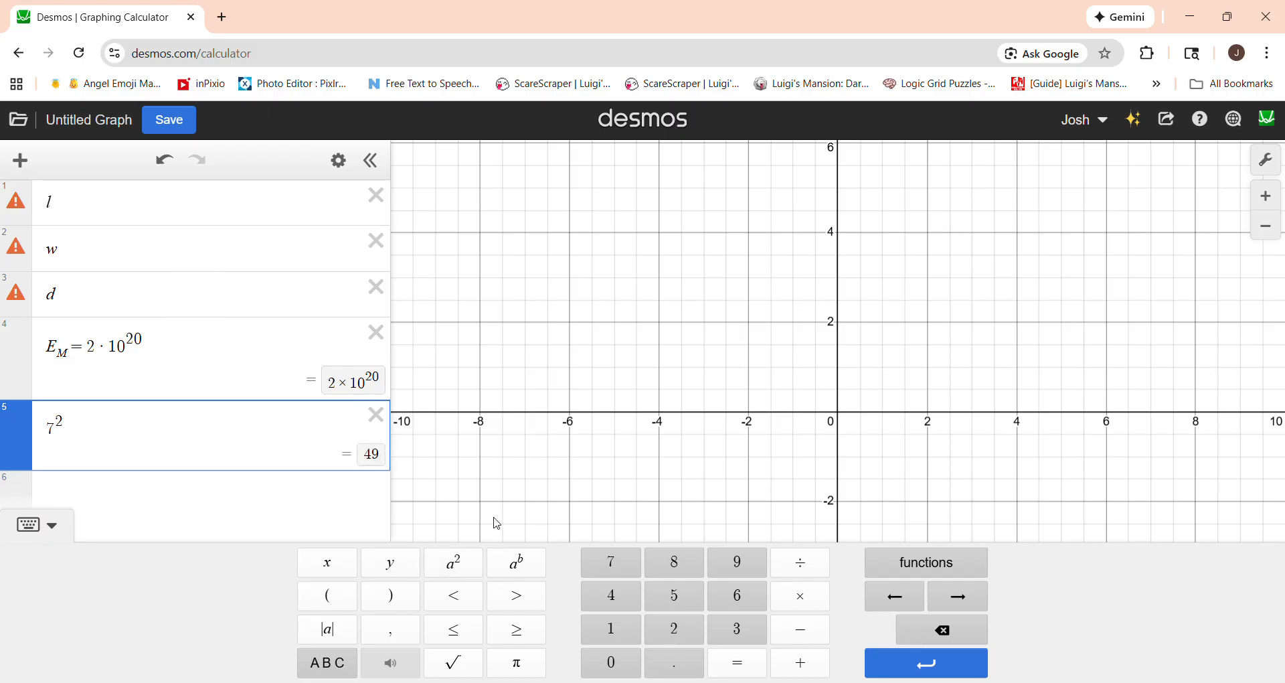
{"action": "left_click", "coordinate": [140, 491]}
{"action": "left_click", "coordinate": [628, 573]}
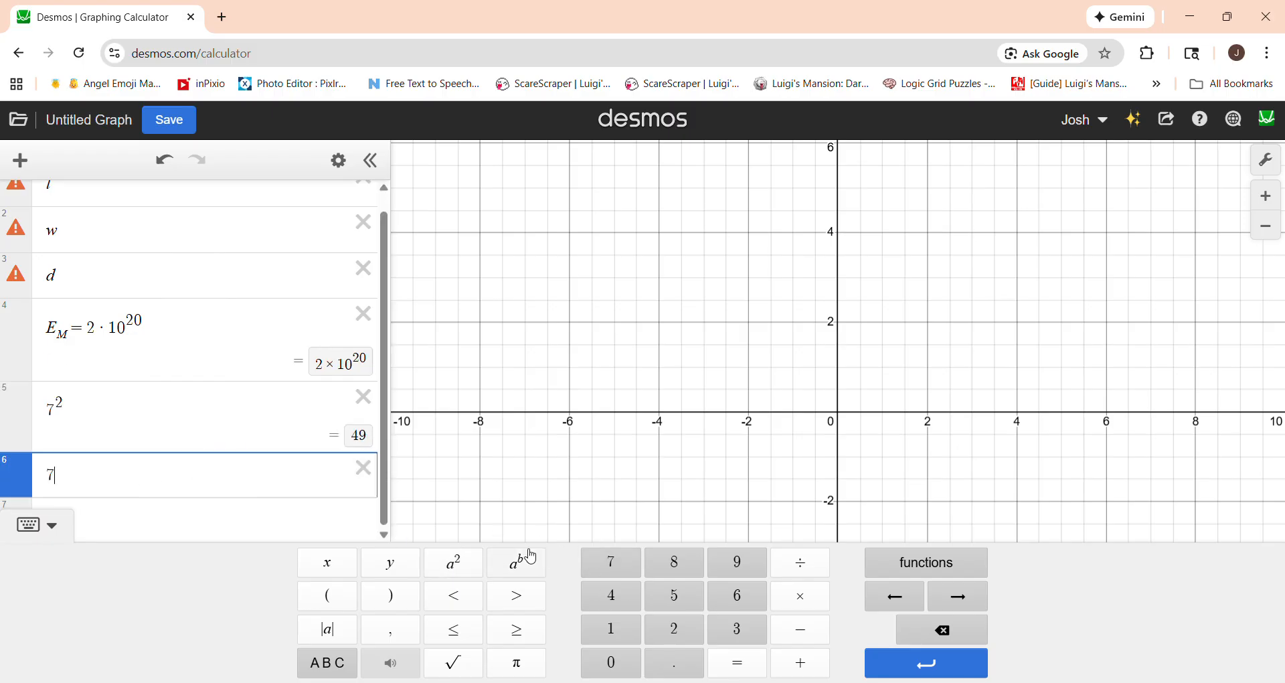
{"action": "left_click", "coordinate": [542, 564]}
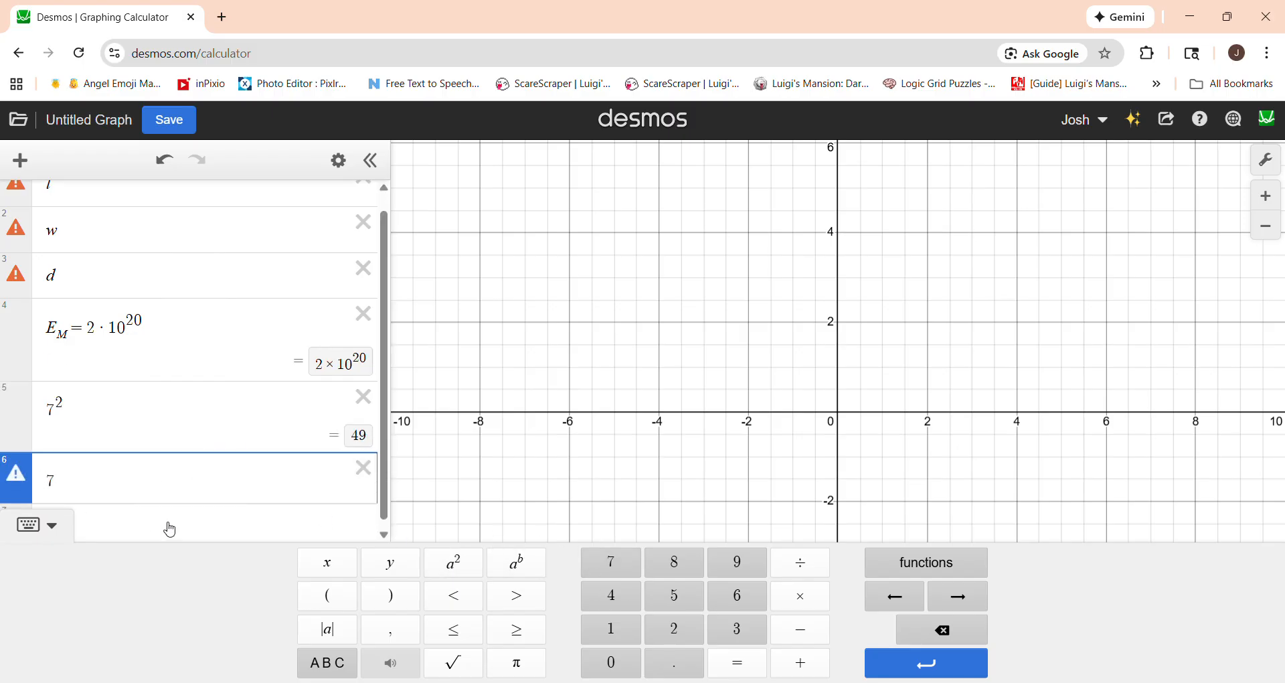
{"action": "type", "text": "7"}
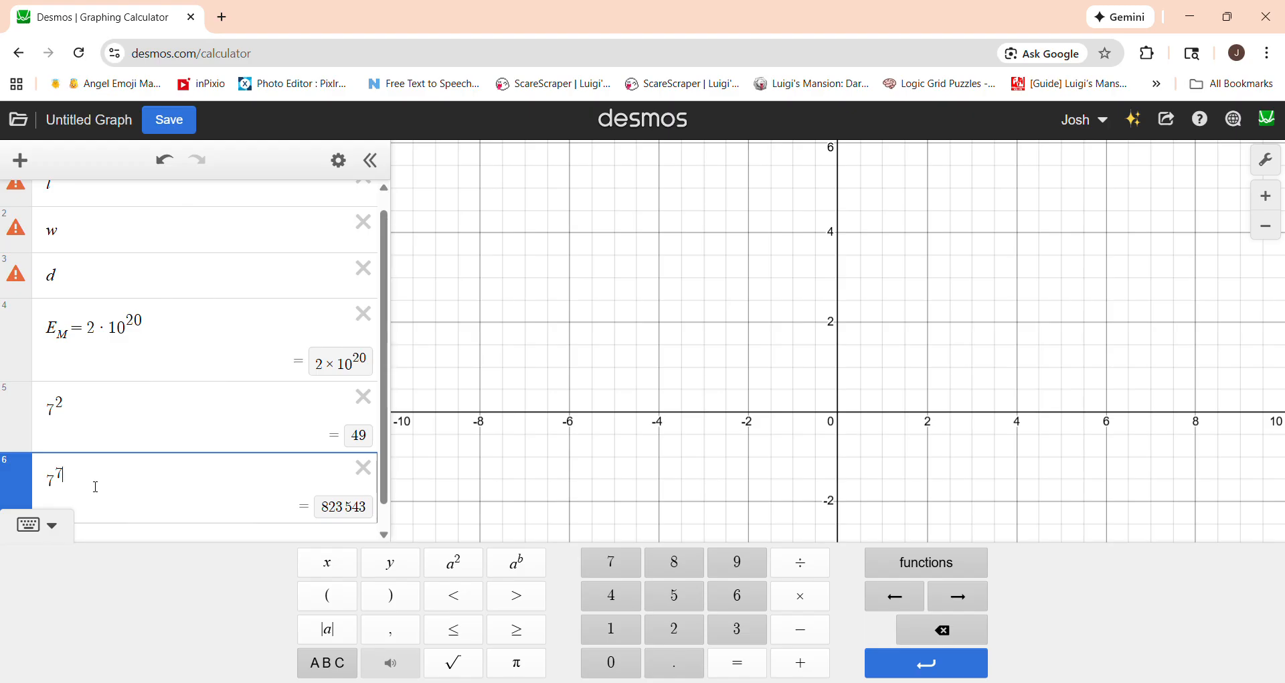
{"action": "type", "text": "958"}
{"action": "key", "text": "BackSpace"}
{"action": "key", "text": "BackSpace"}
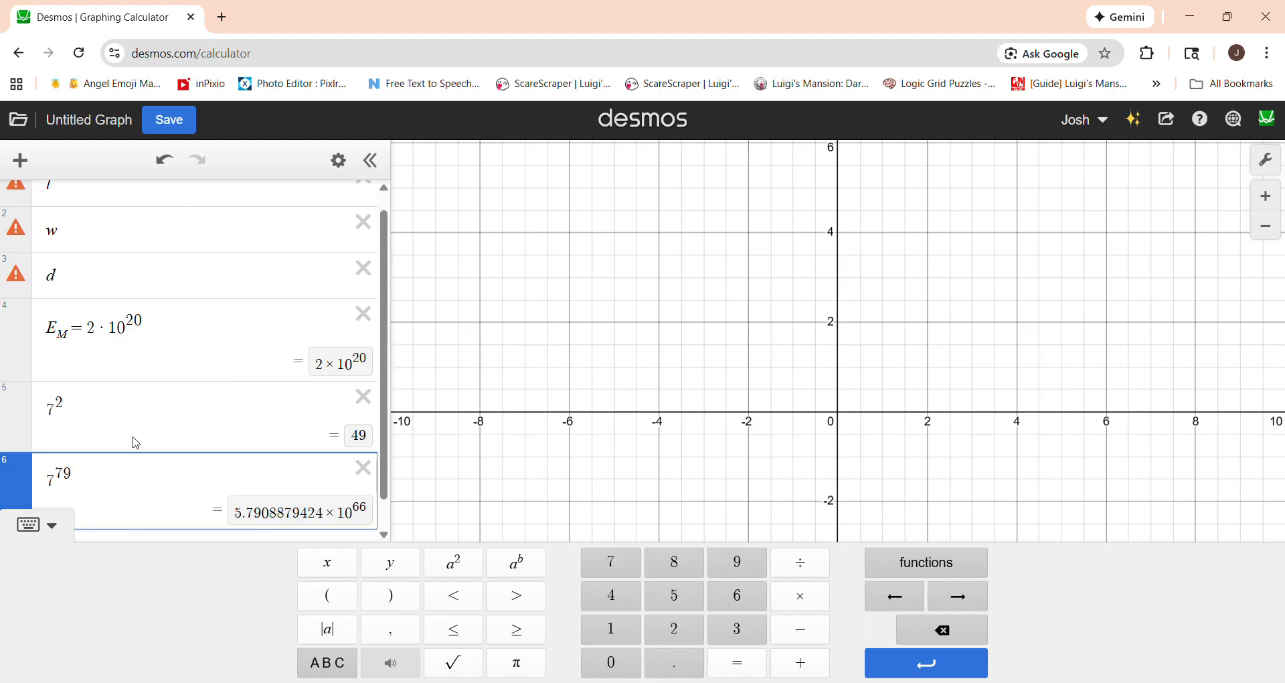
Clear the trial powers of 7 from lines 5 and 6.
{"action": "key", "text": "BackSpace"}
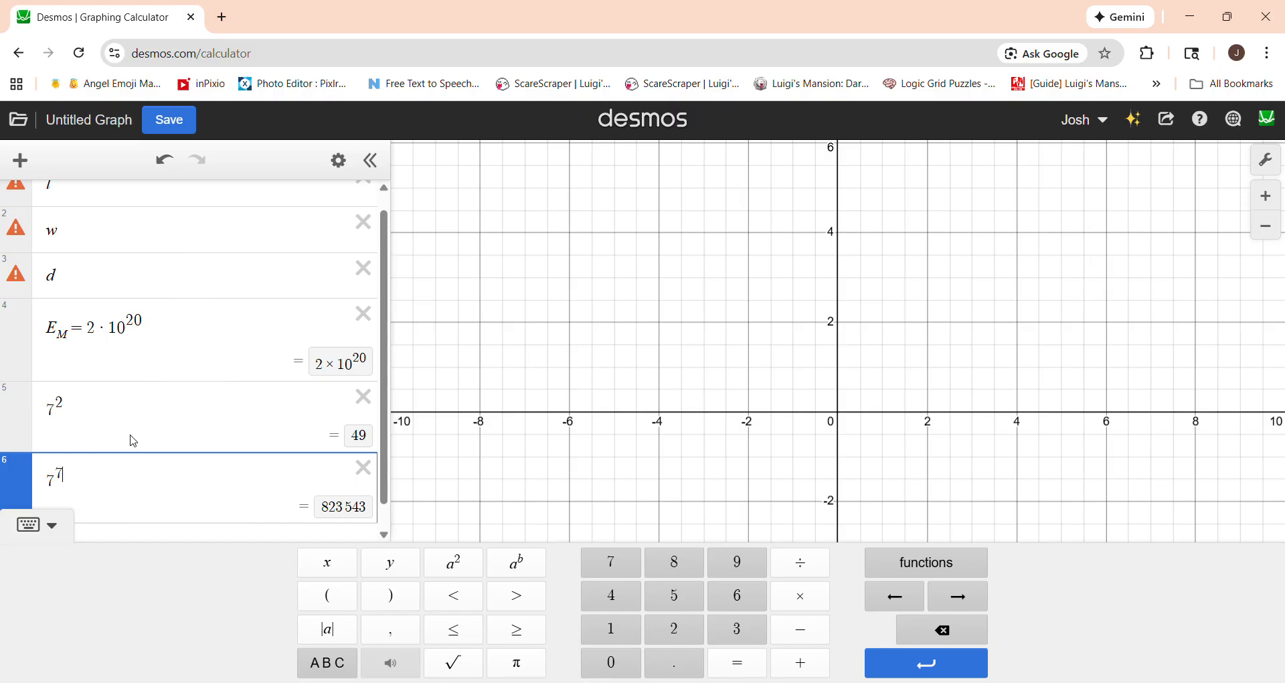
{"action": "left_click", "coordinate": [105, 345]}
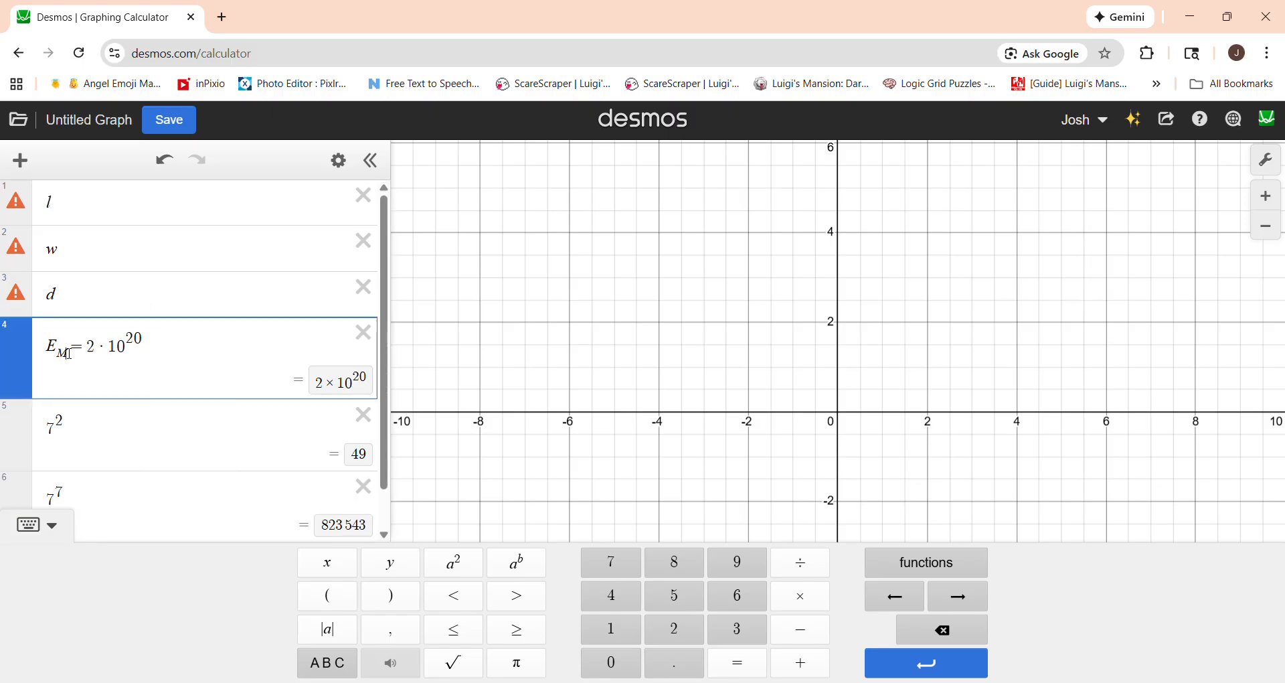
{"action": "left_click", "coordinate": [142, 485]}
{"action": "key", "text": "BackSpace"}
{"action": "key", "text": "BackSpace"}
{"action": "key", "text": "BackSpace"}
{"action": "scroll", "coordinate": [127, 346], "scroll_direction": "up", "scroll_amount": 1}
{"action": "left_click_drag", "start_coordinate": [66, 427], "coordinate": [49, 428]}
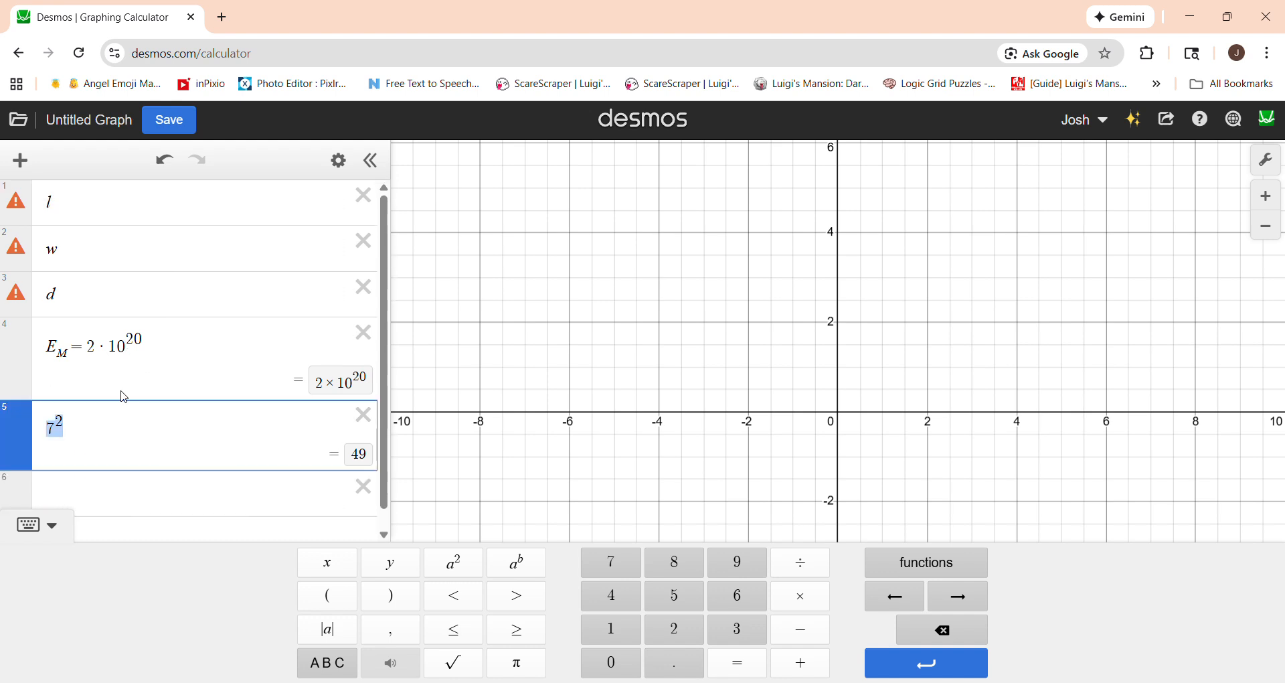
{"action": "key", "text": "BackSpace"}
Add an equals sign after each of the variables l, w and d on lines 1 to 3.
{"action": "left_click", "coordinate": [92, 198]}
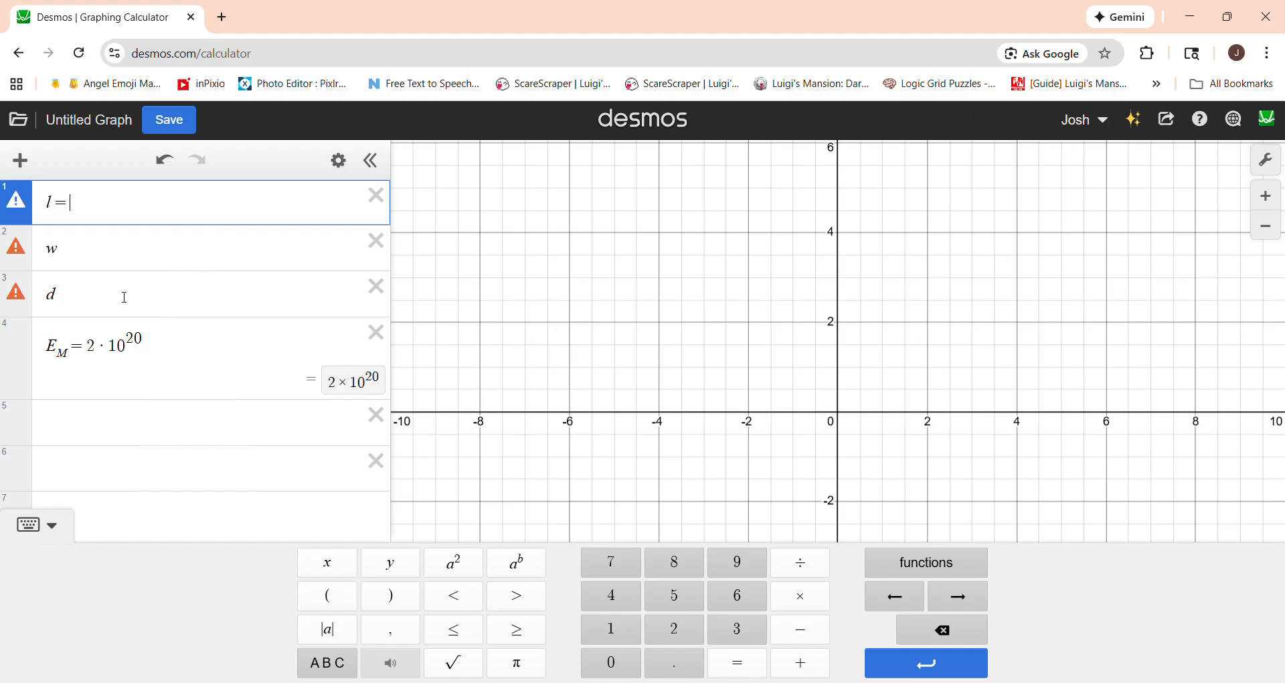
{"action": "type", "text": "="}
{"action": "left_click", "coordinate": [94, 249]}
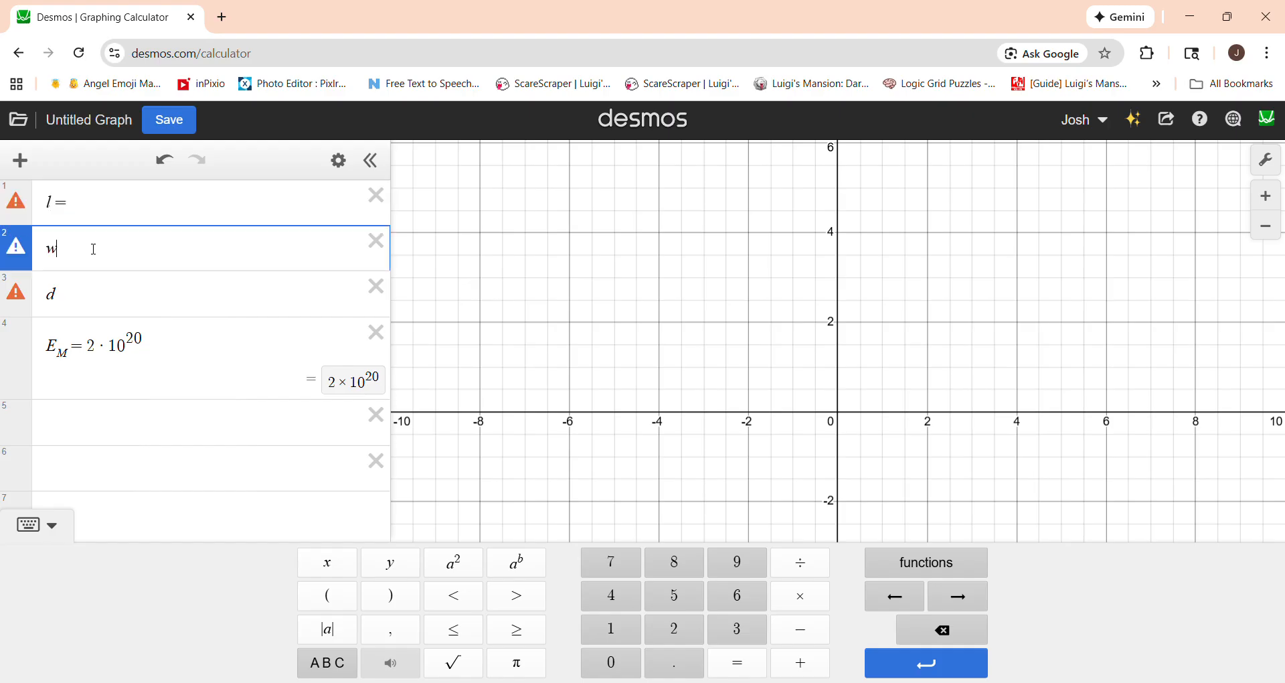
{"action": "type", "text": "="}
{"action": "left_click", "coordinate": [97, 301]}
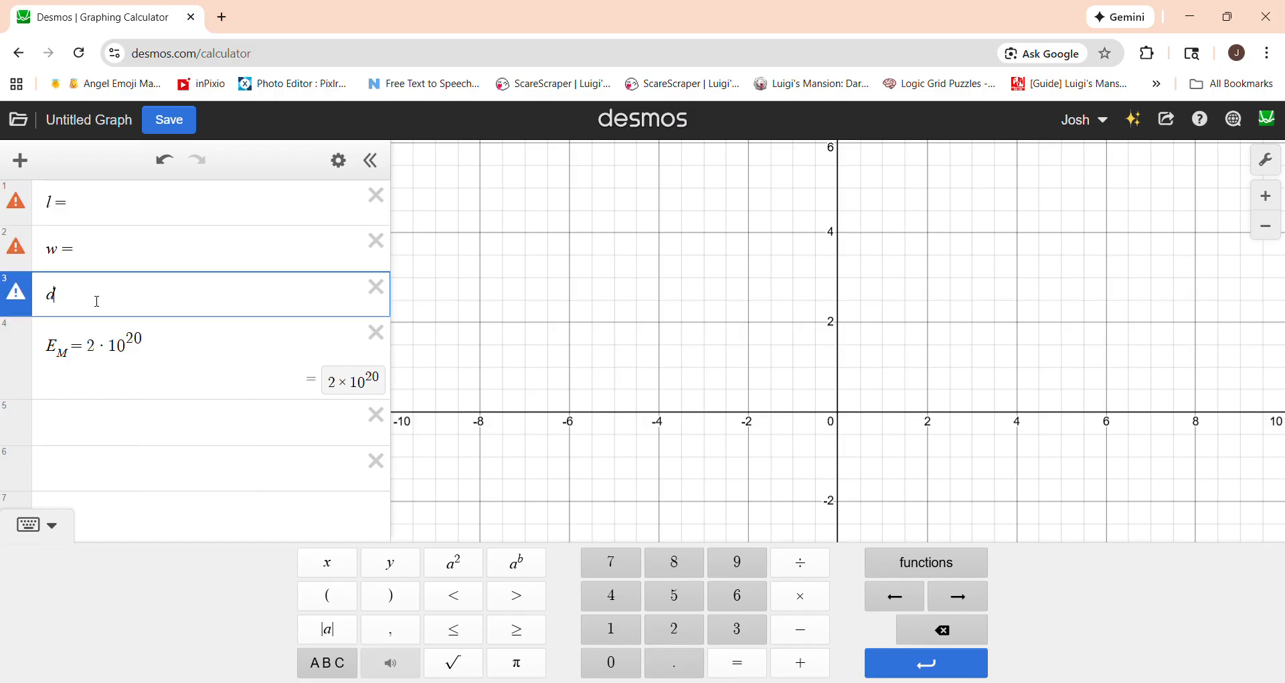
Define A = lw on line 5 and move on to line 6.
{"action": "left_click", "coordinate": [155, 420]}
{"action": "type", "text": "A=lw"}
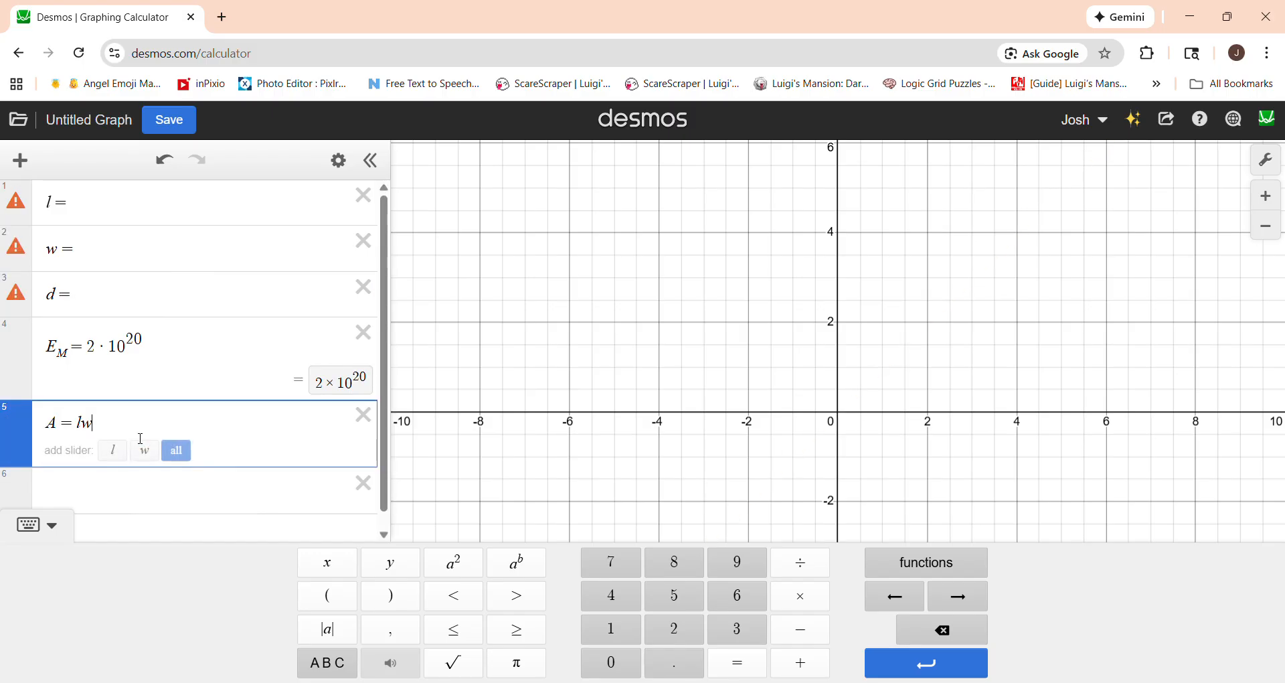
{"action": "key", "text": "Return"}
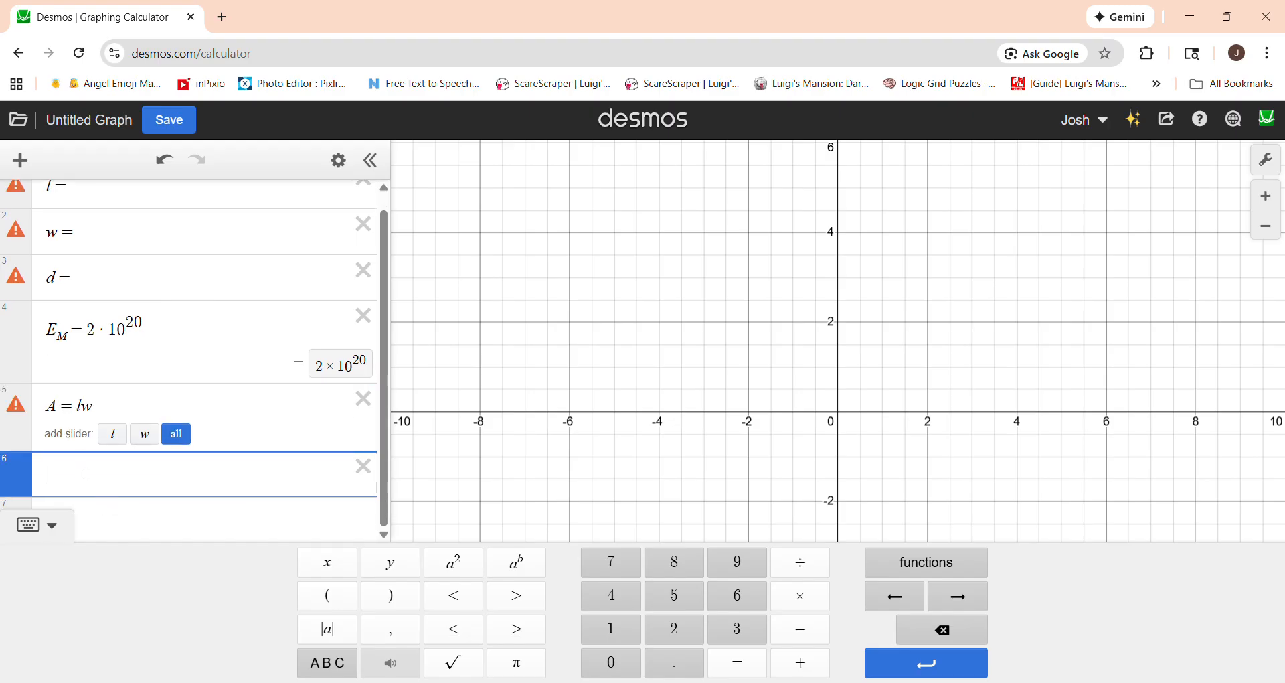
Enter M with the subscript o on line 6 and set it equal to A.
{"action": "type", "text": "M"}
{"action": "left_click", "coordinate": [336, 674]}
{"action": "left_click", "coordinate": [470, 662]}
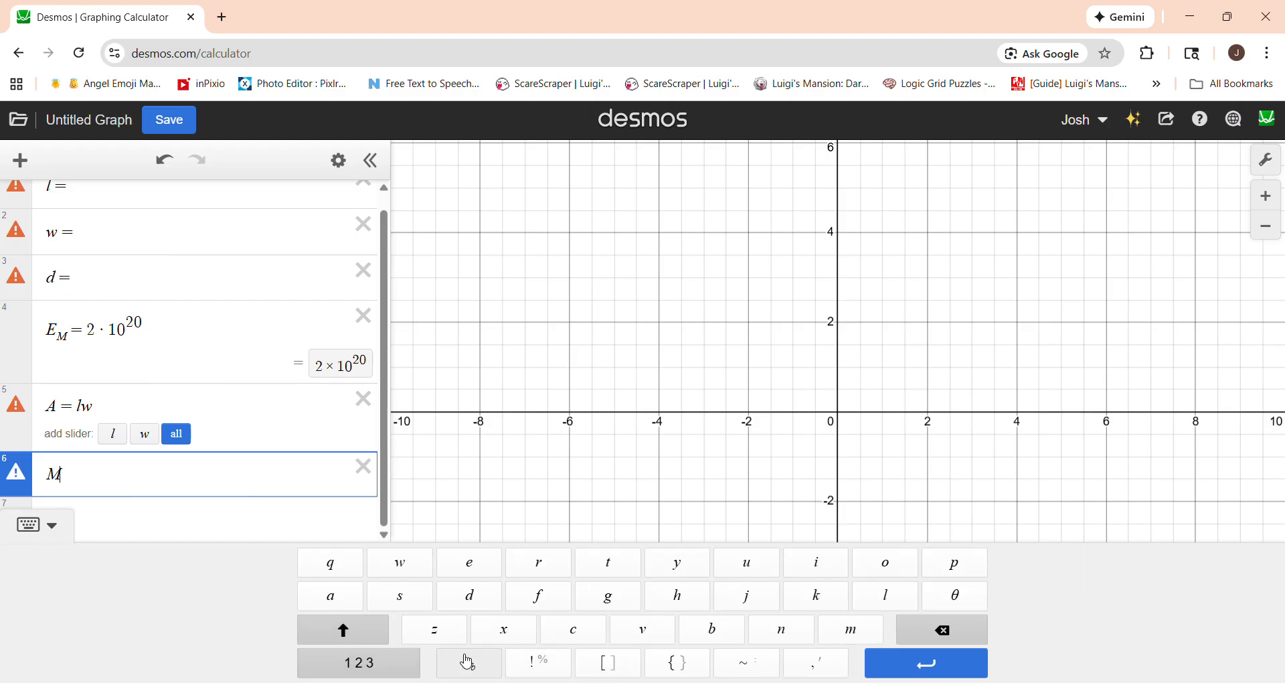
{"action": "left_click", "coordinate": [875, 565]}
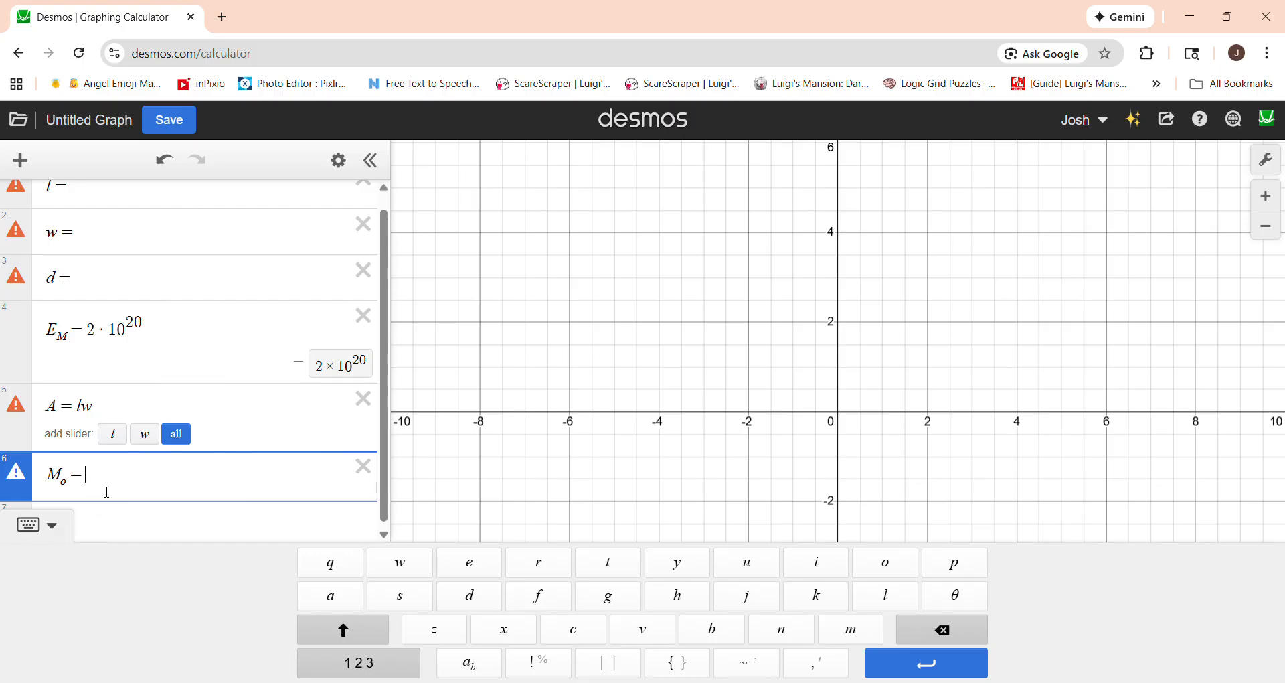
{"action": "type", "text": "lw"}
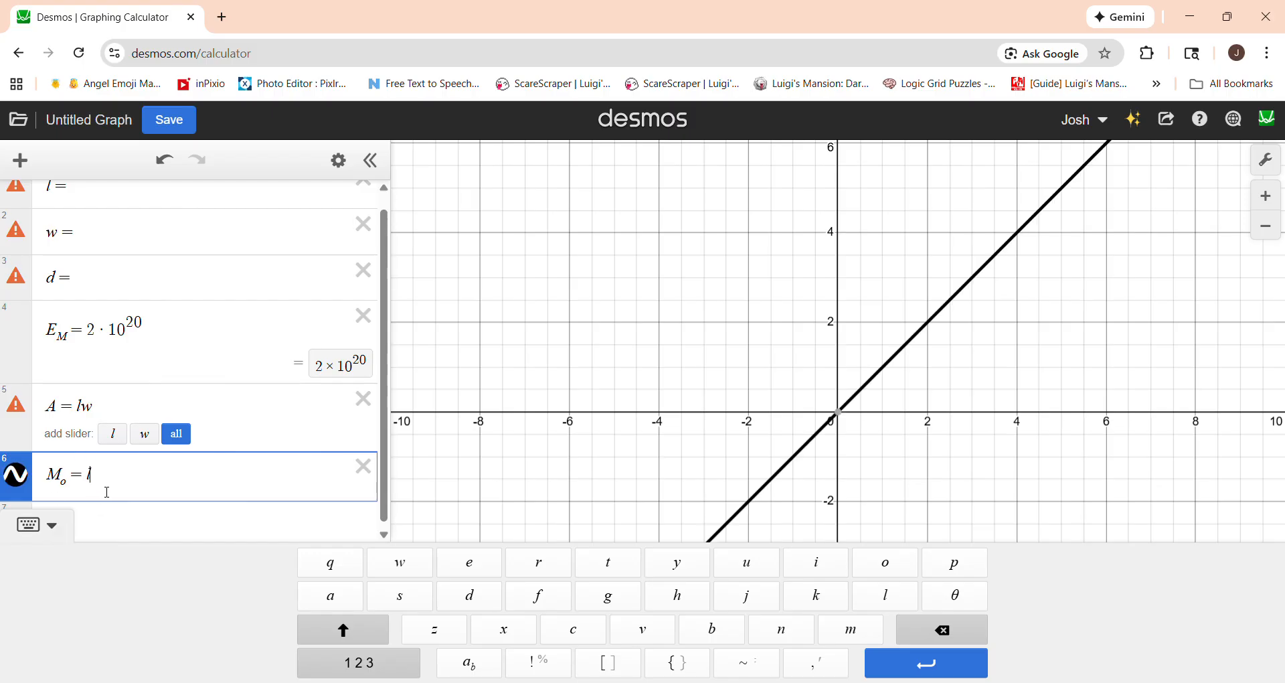
{"action": "key", "text": "BackSpace"}
{"action": "key", "text": "BackSpace"}
{"action": "type", "text": "A"}
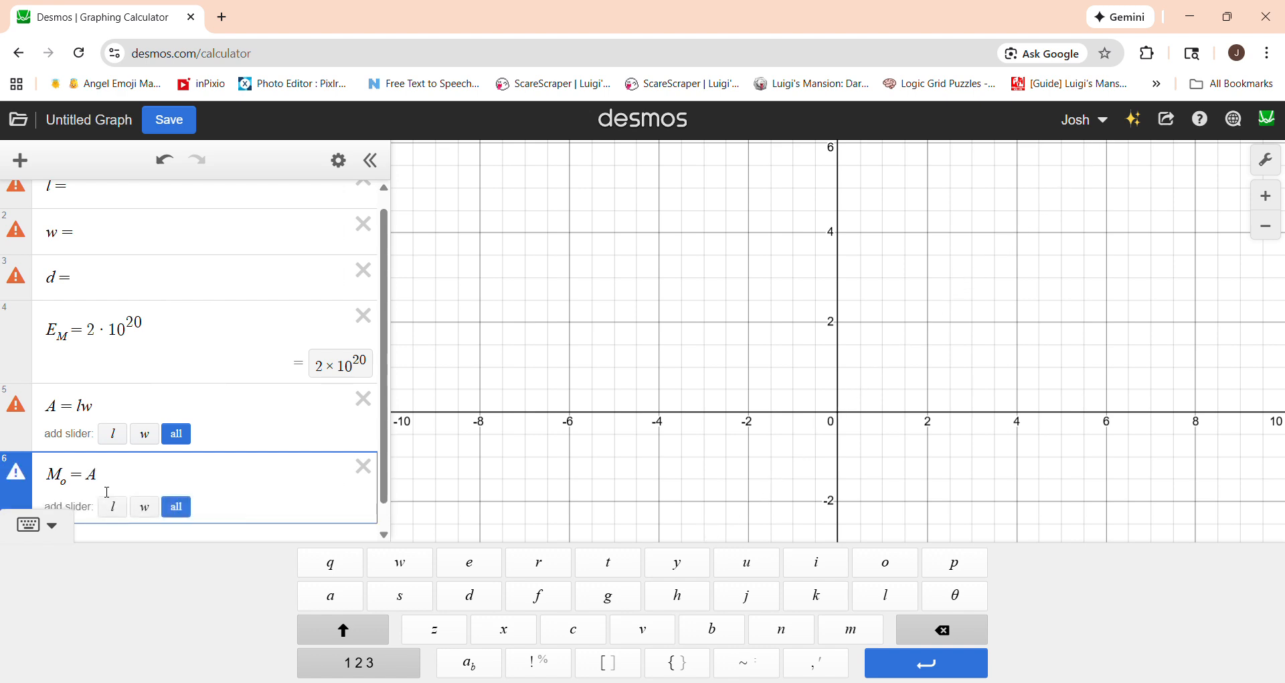
Multiply the A on line 6 by E_M and d so the definition reads M_o = A E_M d.
{"action": "left_click_drag", "start_coordinate": [74, 339], "coordinate": [53, 346]}
{"action": "scroll", "coordinate": [77, 418], "scroll_direction": "down", "scroll_amount": 1}
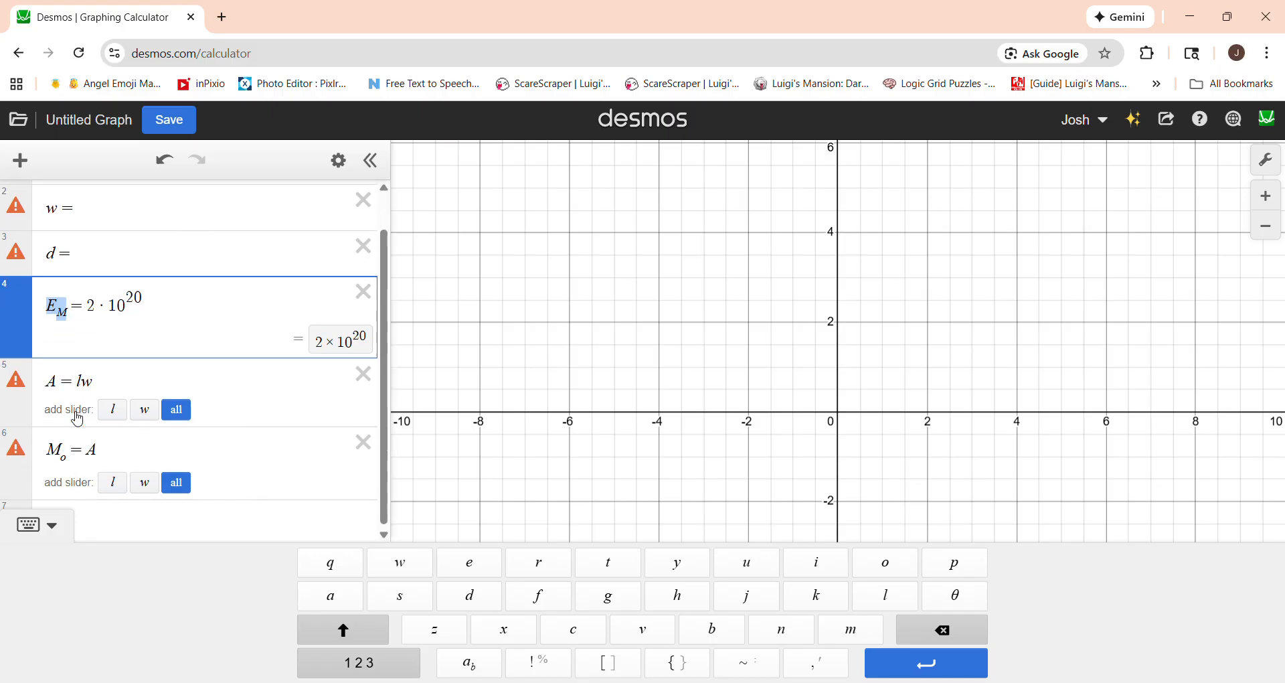
{"action": "left_click", "coordinate": [128, 461]}
{"action": "type", "text": "E_M"}
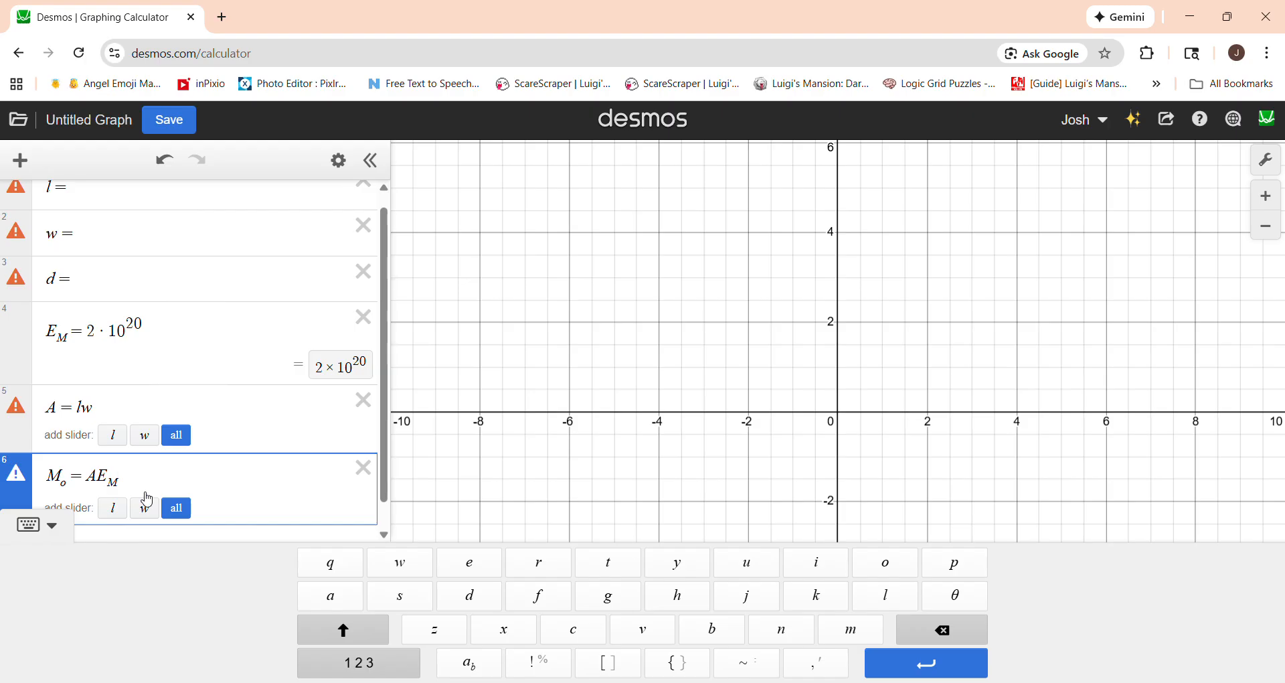
{"action": "type", "text": "d"}
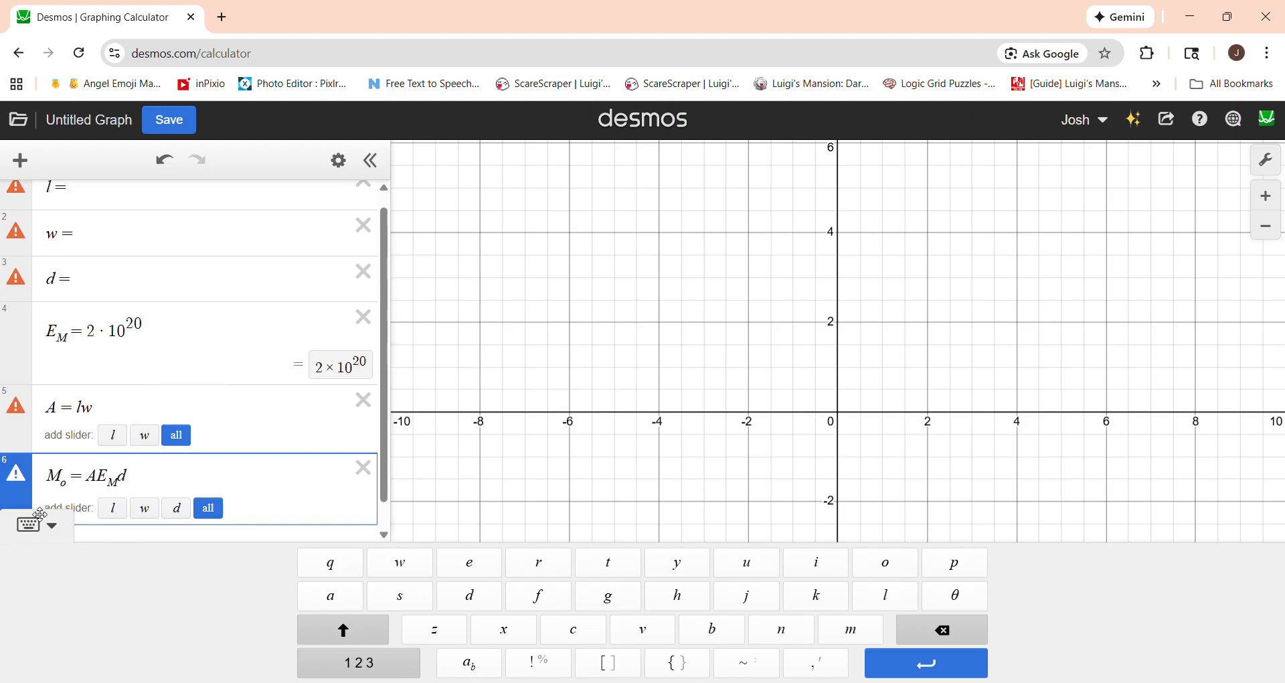
Assign the value 100 to l on line 1 and 200 to w on line 2.
{"action": "scroll", "coordinate": [218, 467], "scroll_direction": "down", "scroll_amount": 1}
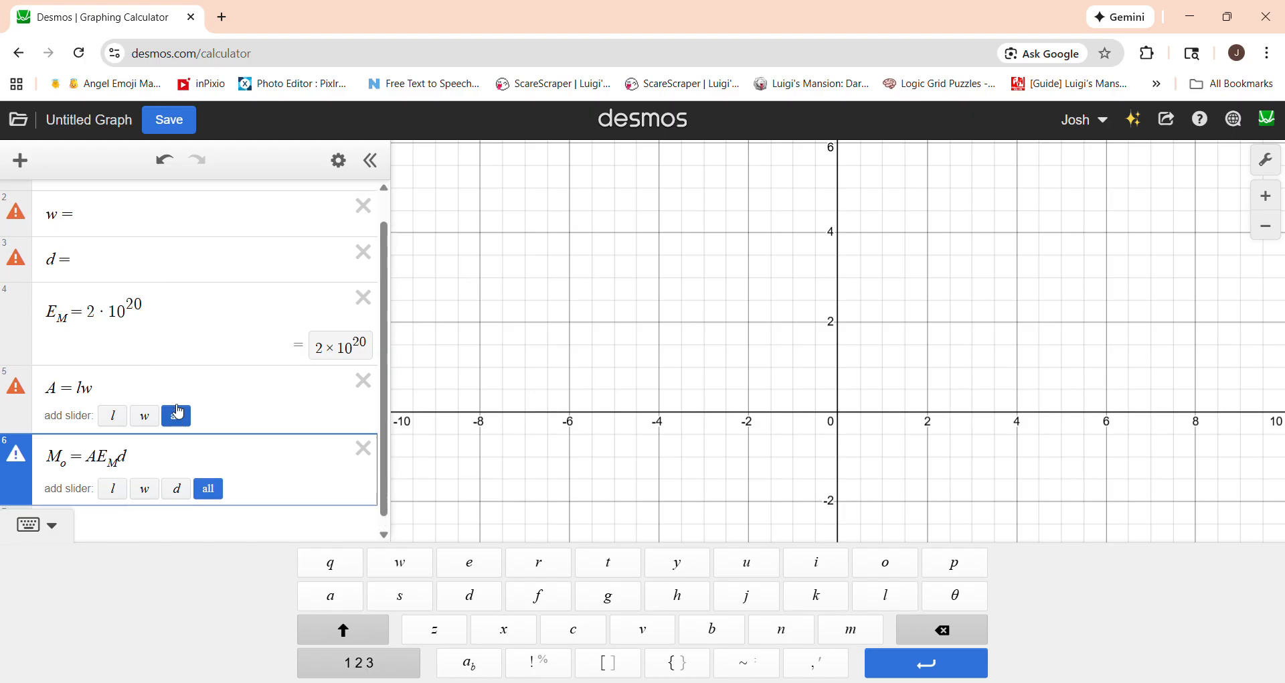
{"action": "scroll", "coordinate": [177, 411], "scroll_direction": "up", "scroll_amount": 2}
{"action": "left_click", "coordinate": [105, 222]}
{"action": "type", "text": "6"}
{"action": "key", "text": "BackSpace"}
{"action": "type", "text": "100"}
{"action": "left_click", "coordinate": [217, 276]}
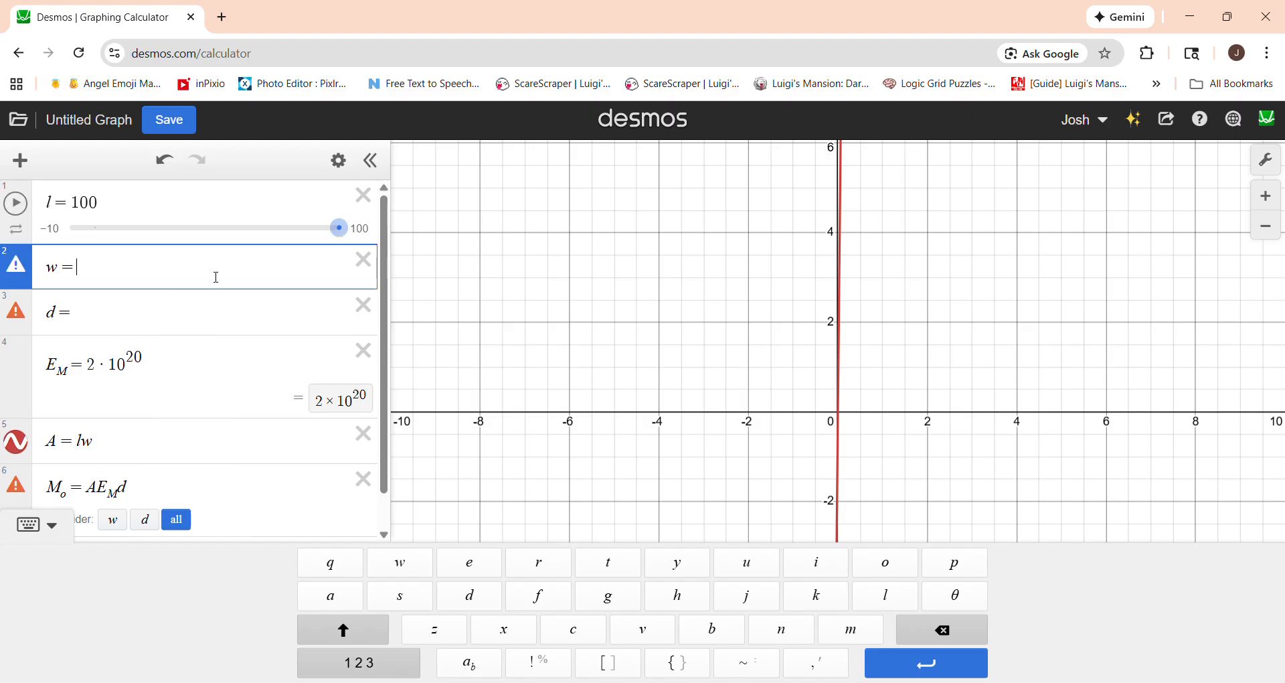
{"action": "type", "text": "200"}
Assign the value 60 to d on line 3 and view the result of M_o.
{"action": "scroll", "coordinate": [216, 277], "scroll_direction": "down", "scroll_amount": 1}
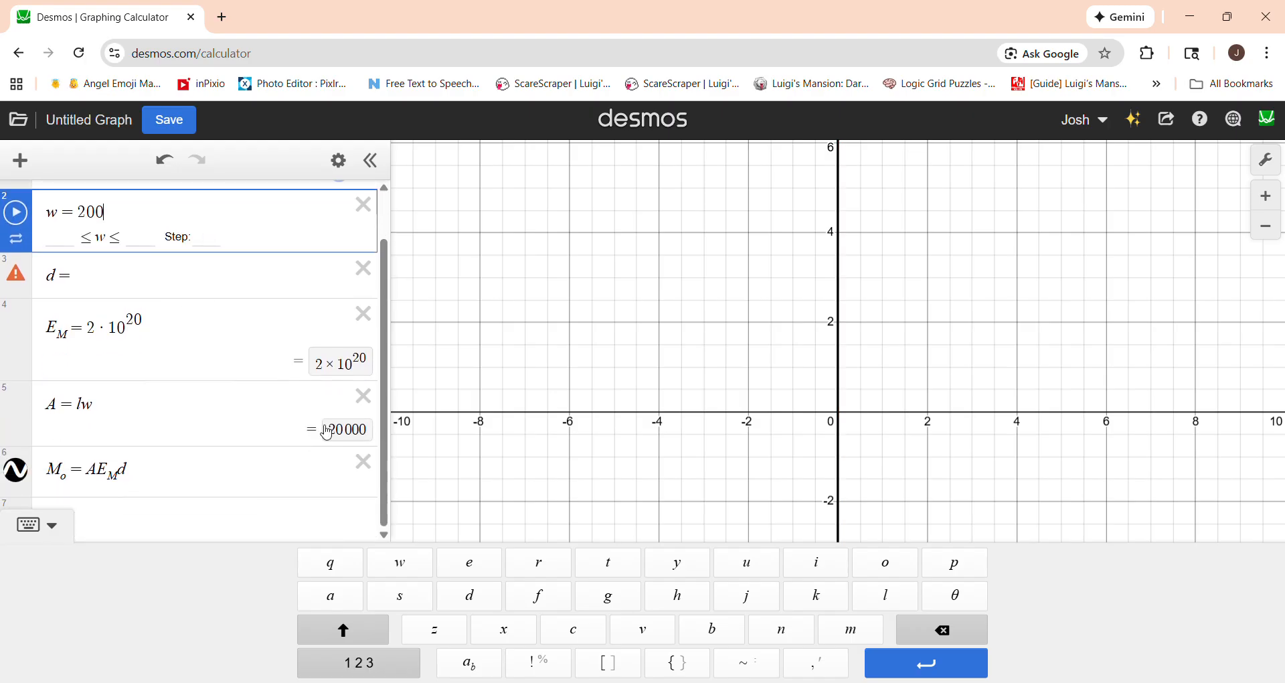
{"action": "scroll", "coordinate": [154, 288], "scroll_direction": "up", "scroll_amount": 1}
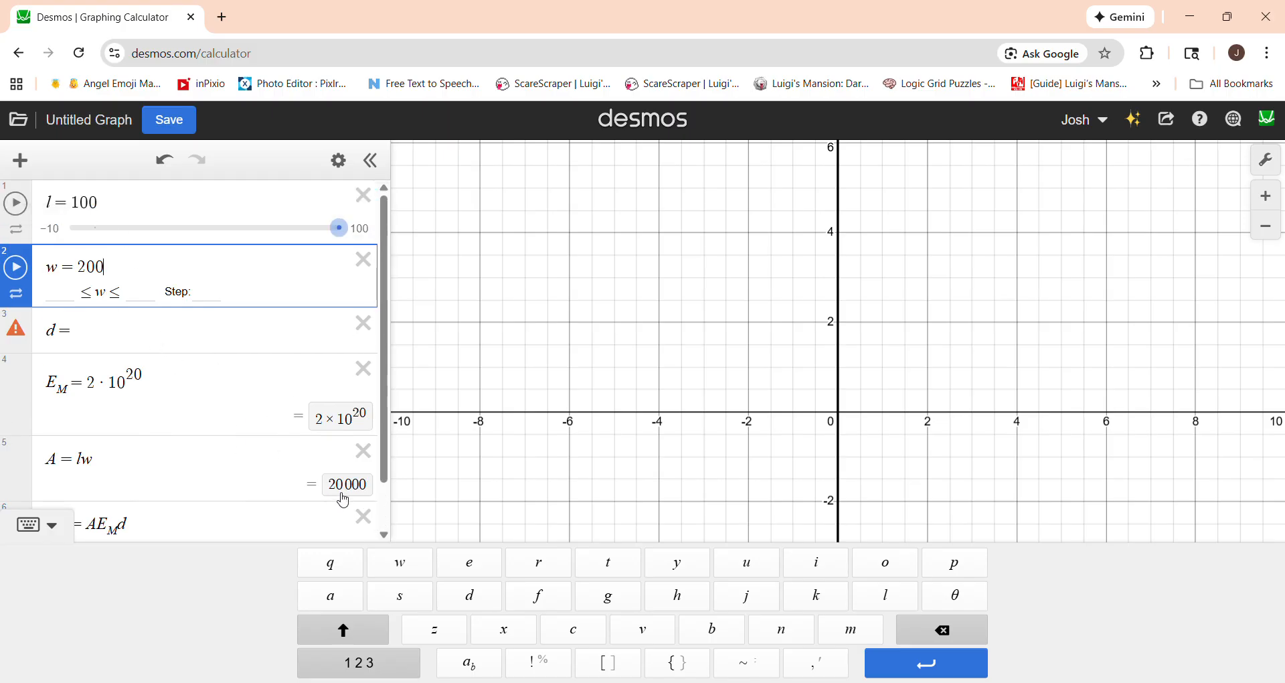
{"action": "left_click", "coordinate": [115, 350]}
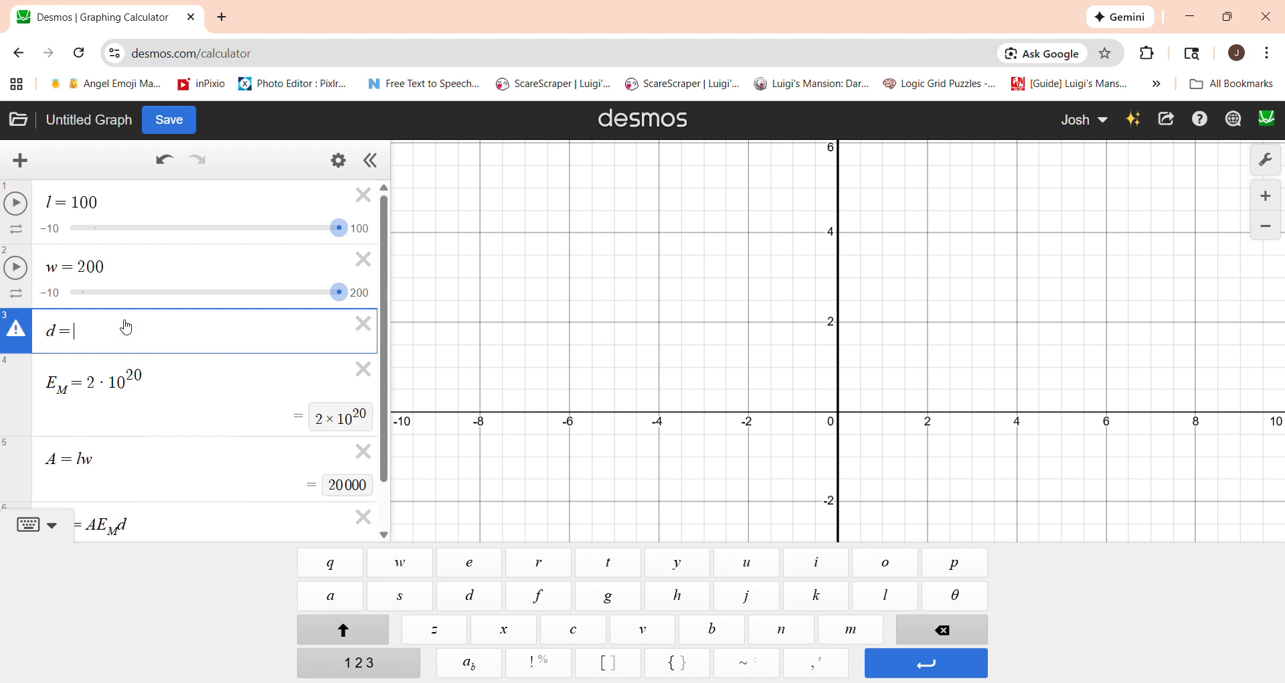
{"action": "type", "text": "60"}
{"action": "scroll", "coordinate": [237, 344], "scroll_direction": "down", "scroll_amount": 2}
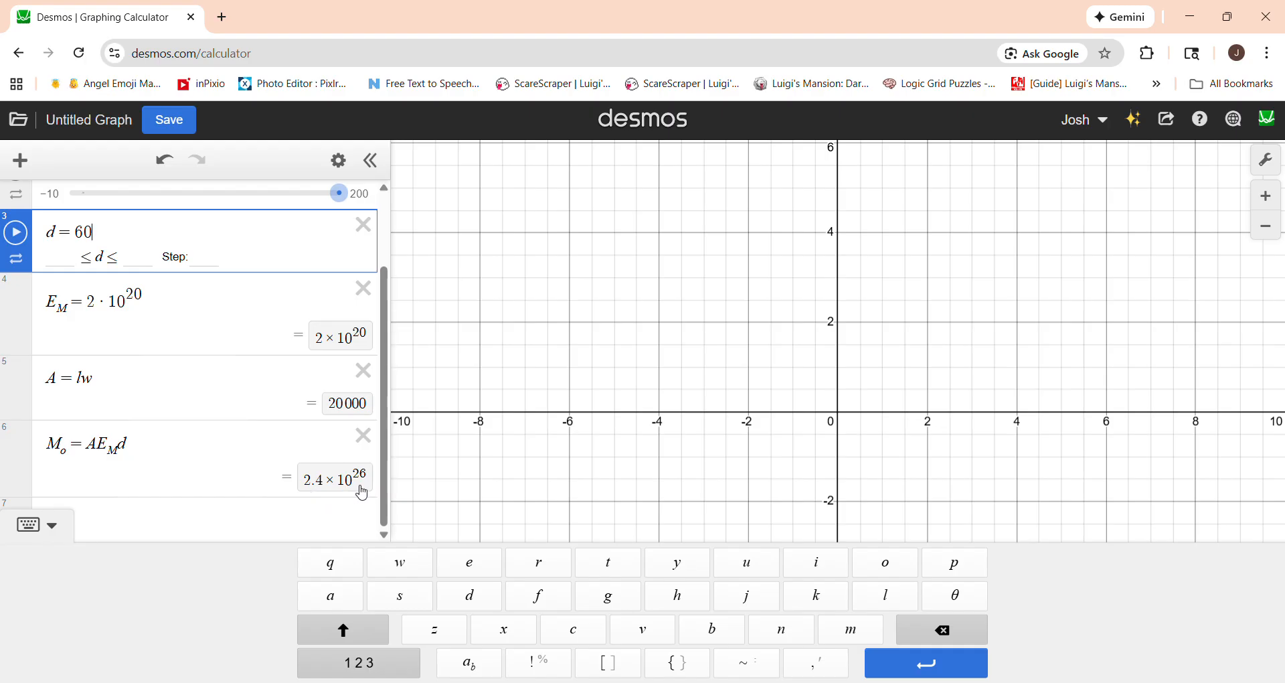
Enter a parenthesized 0.69 log( ) on line 7, leaving the logarithm's argument empty.
{"action": "left_click", "coordinate": [189, 510]}
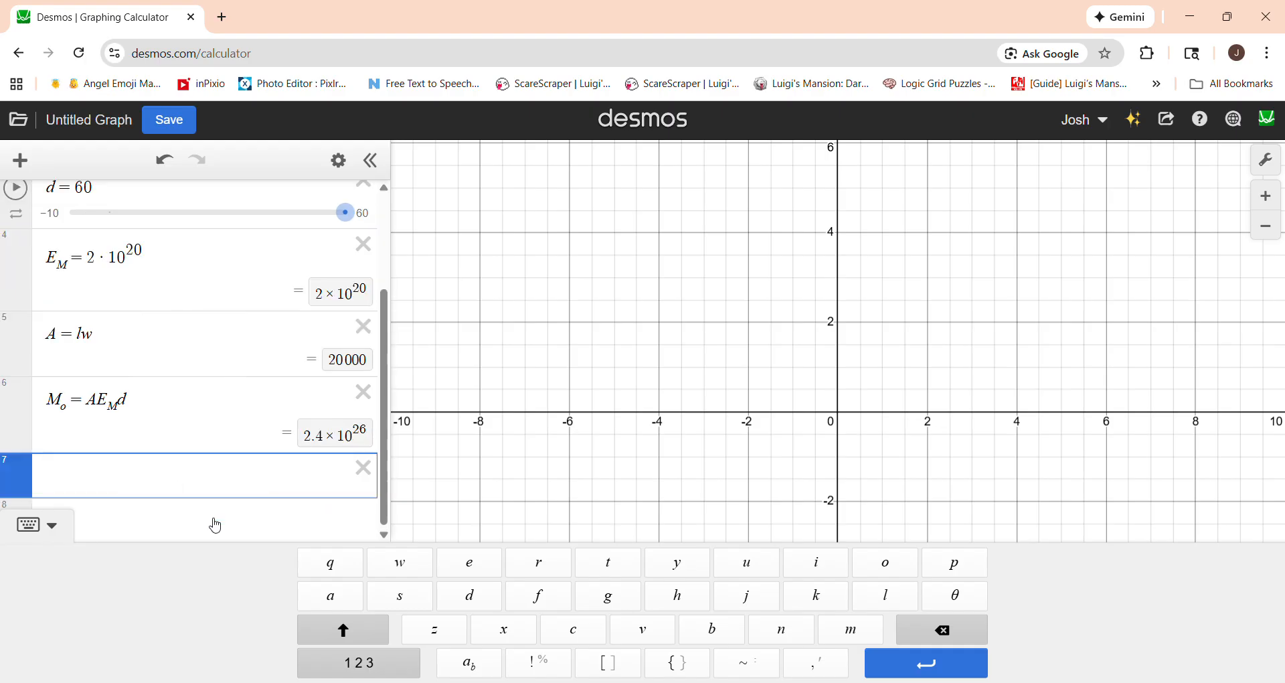
{"action": "type", "text": "lw"}
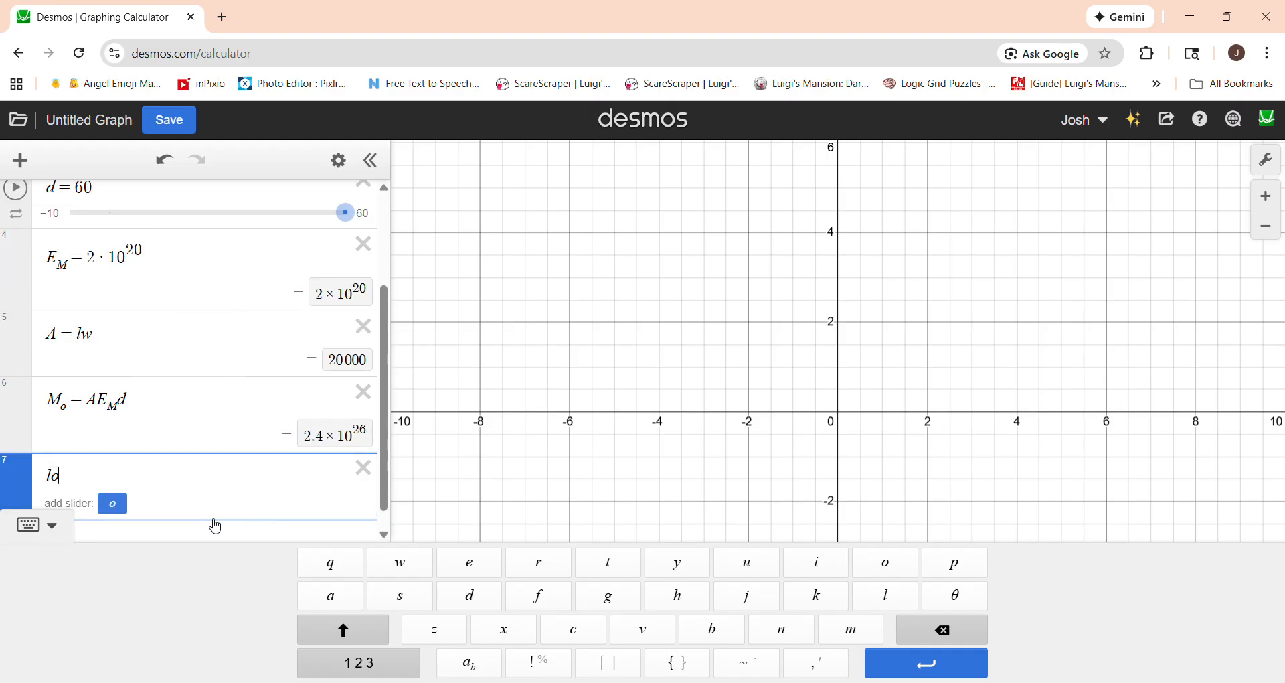
{"action": "key", "text": "BackSpace"}
{"action": "key", "text": "BackSpace"}
{"action": "type", "text": "(0"}
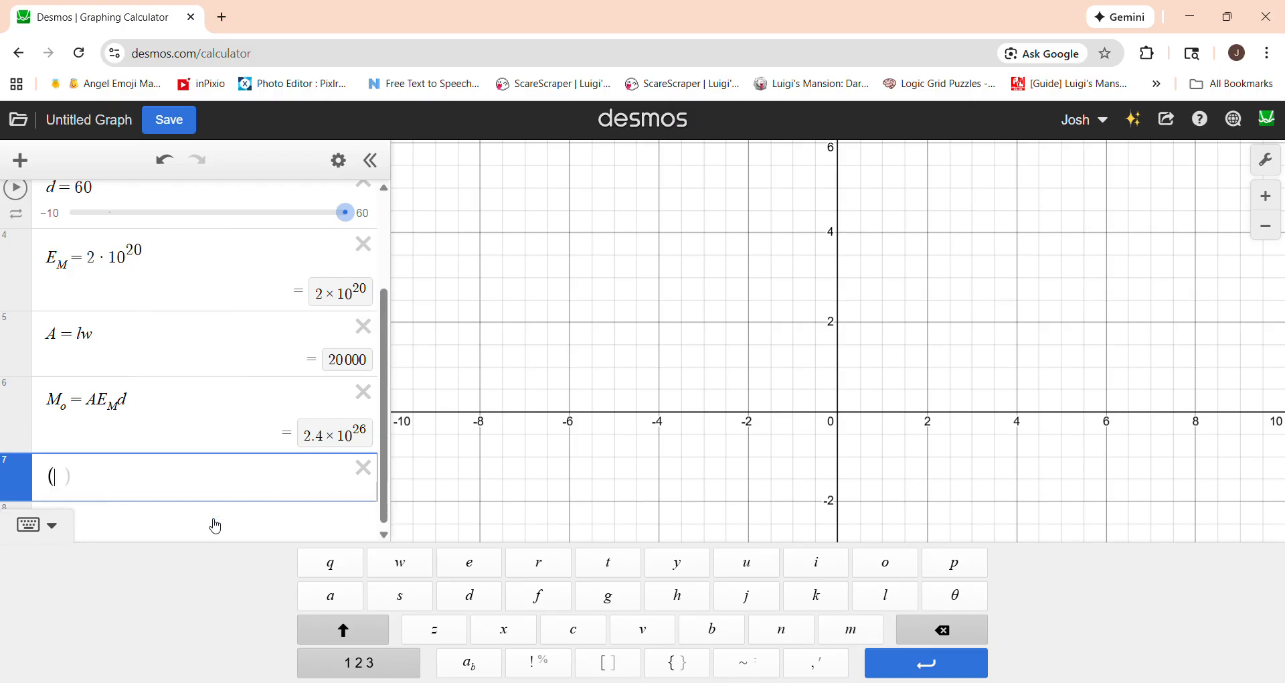
{"action": "type", "text": ".69 log"}
{"action": "left_click", "coordinate": [472, 664]}
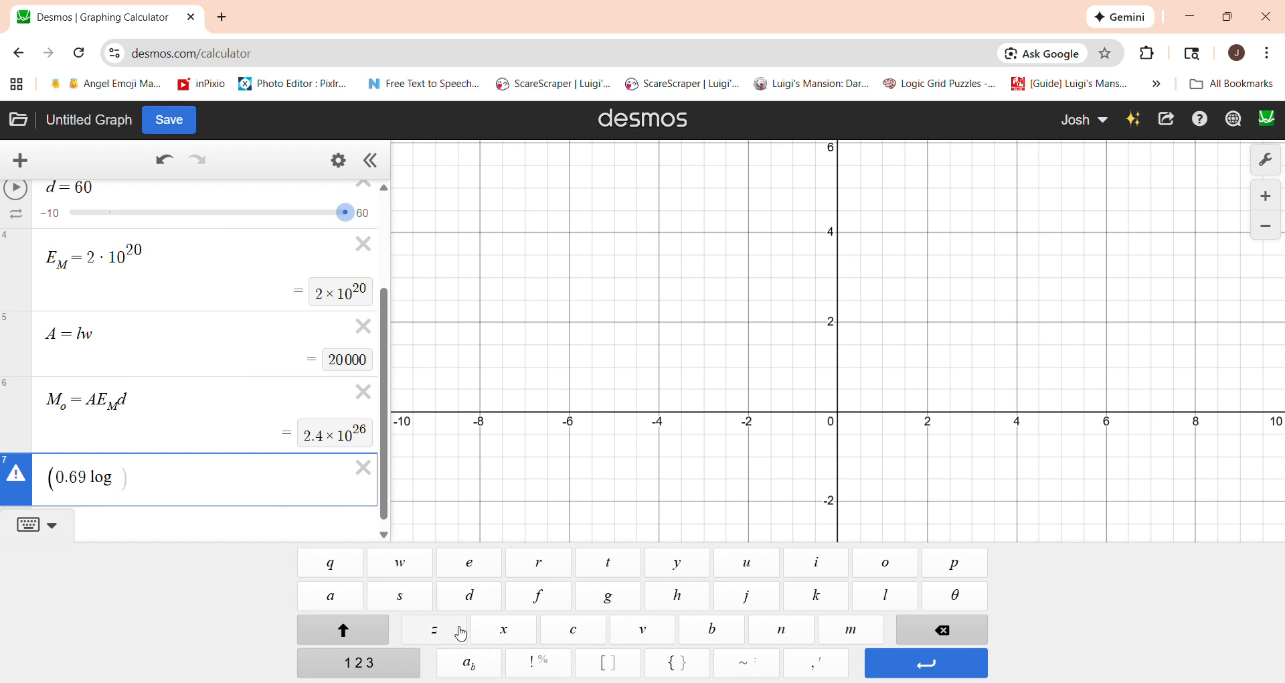
{"action": "key", "text": "BackSpace"}
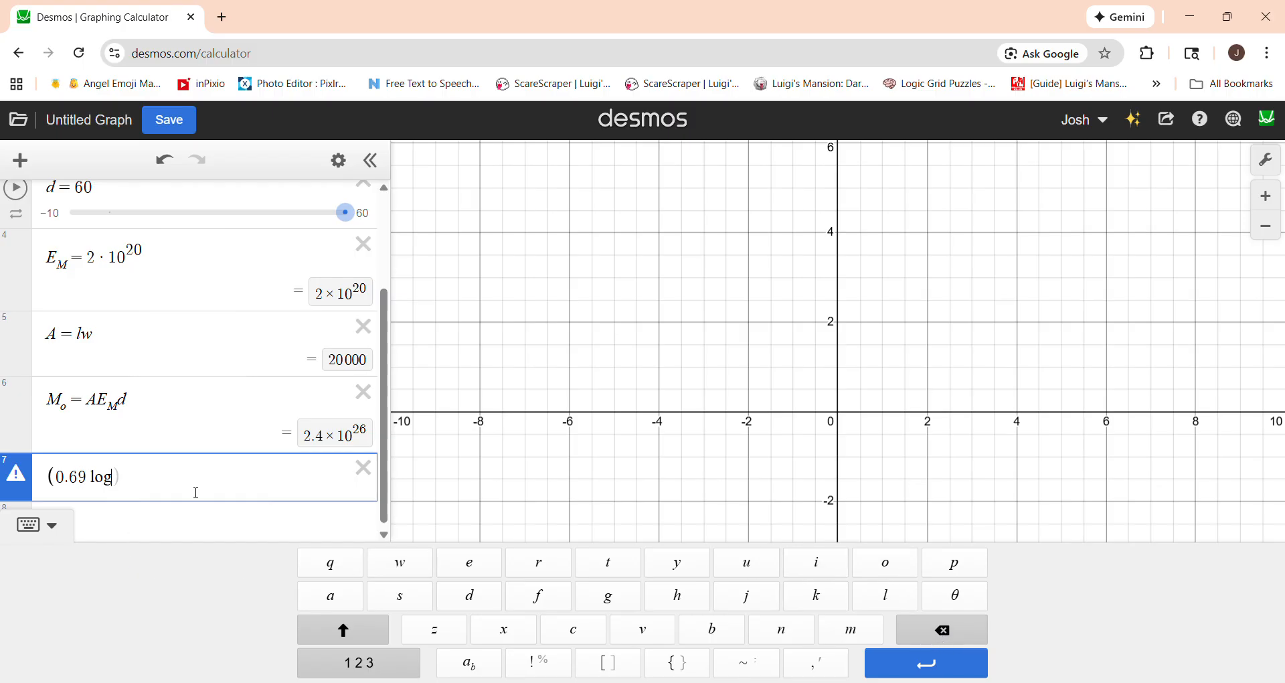
{"action": "type", "text": "("}
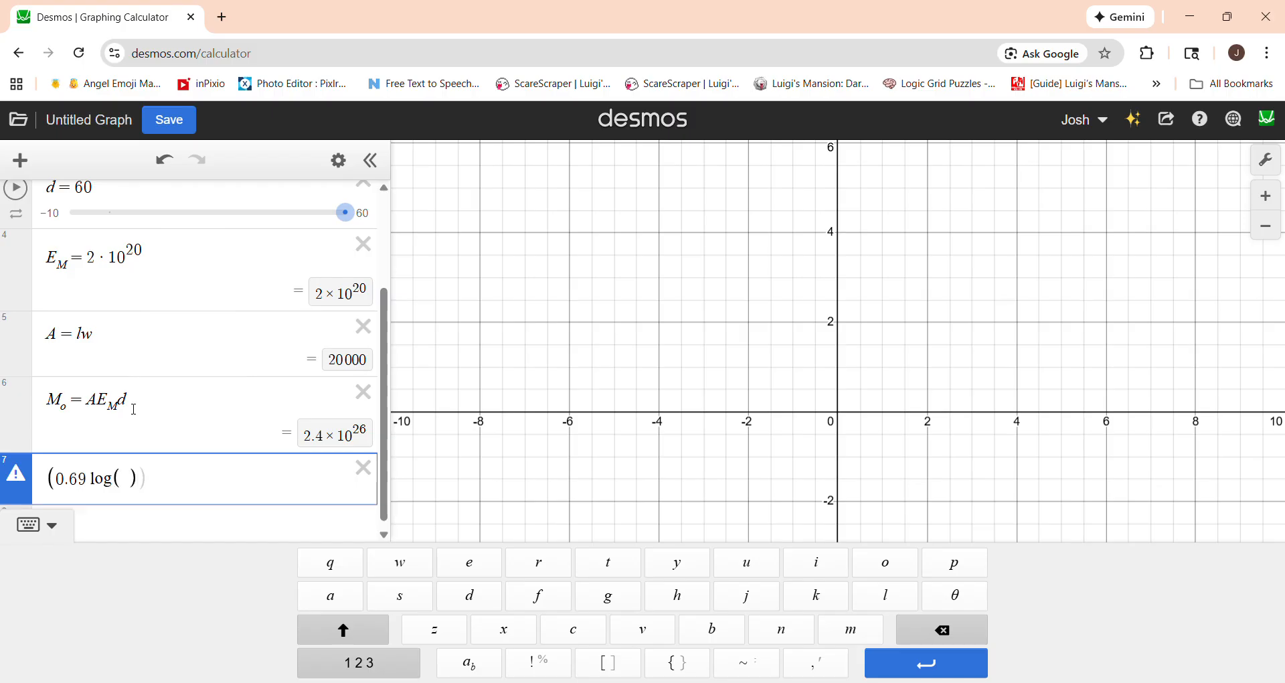
Copy M_o from line 6 into the empty argument of the logarithm on line 7.
{"action": "left_click_drag", "start_coordinate": [68, 408], "coordinate": [47, 443]}
{"action": "key", "text": "ctrl+c"}
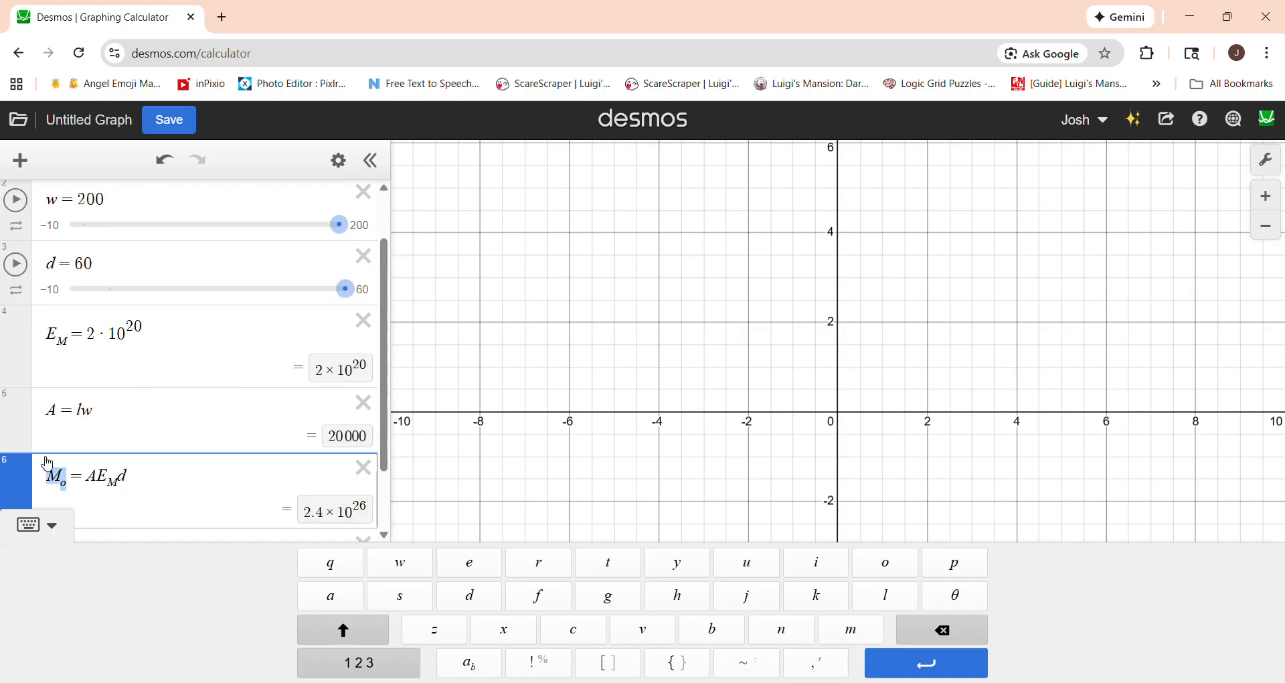
{"action": "scroll", "coordinate": [47, 467], "scroll_direction": "down", "scroll_amount": 1}
{"action": "left_click", "coordinate": [129, 484]}
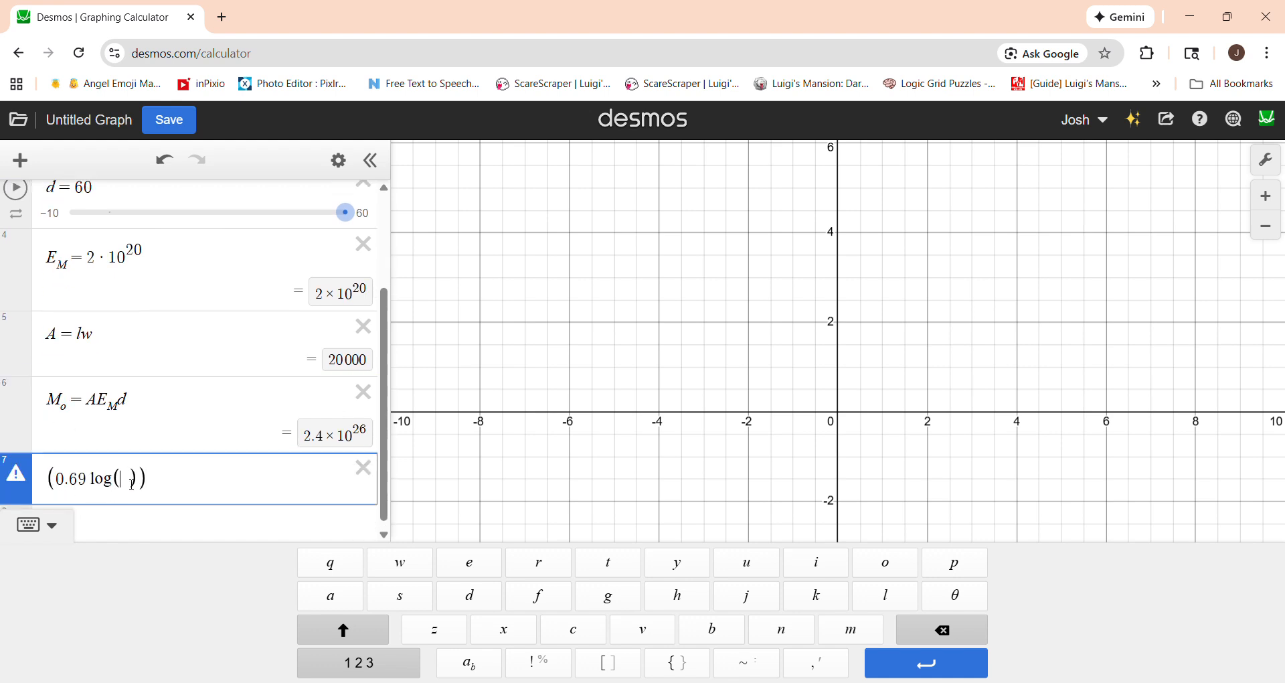
{"action": "key", "text": "ctrl+v"}
Subtract 6.4 after the closing parenthesis of the logarithm expression on line 7.
{"action": "left_click", "coordinate": [200, 494]}
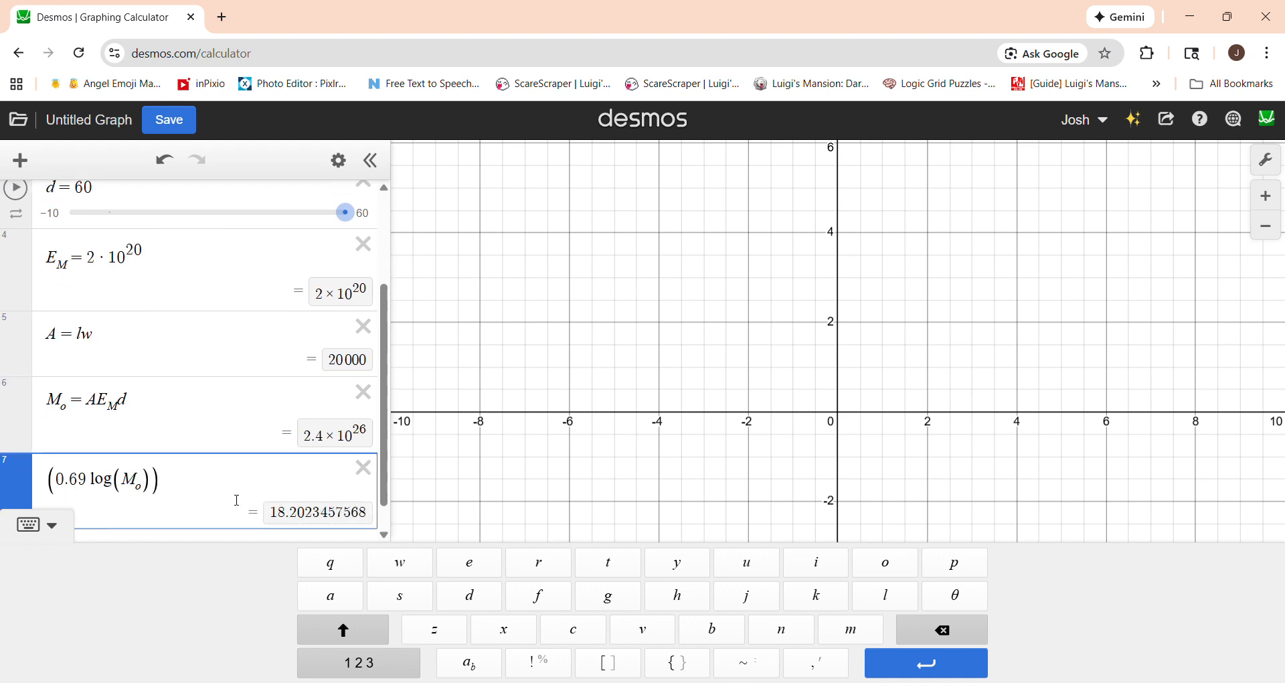
{"action": "type", "text": "-6."}
{"action": "type", "text": "4"}
Assign the line 7 expression to the variable M with the subscript w, and start an empty line 8.
{"action": "left_click", "coordinate": [50, 483]}
{"action": "type", "text": "M"}
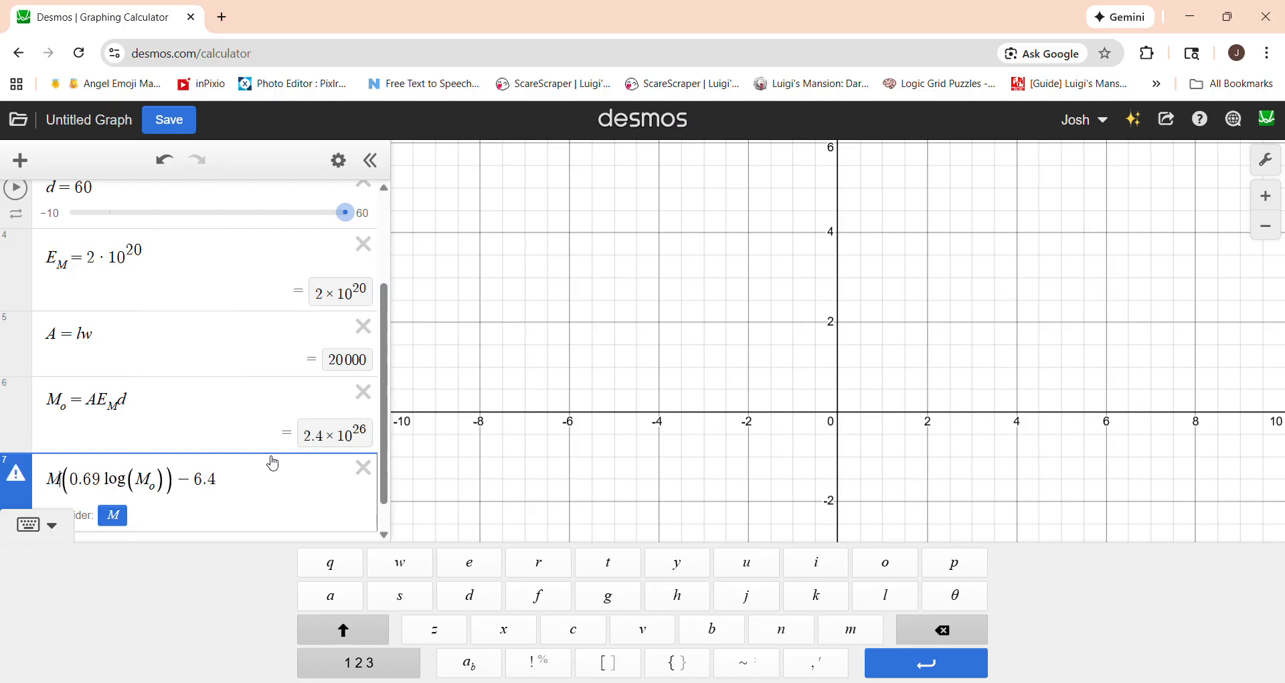
{"action": "left_click", "coordinate": [465, 663]}
{"action": "left_click", "coordinate": [403, 570]}
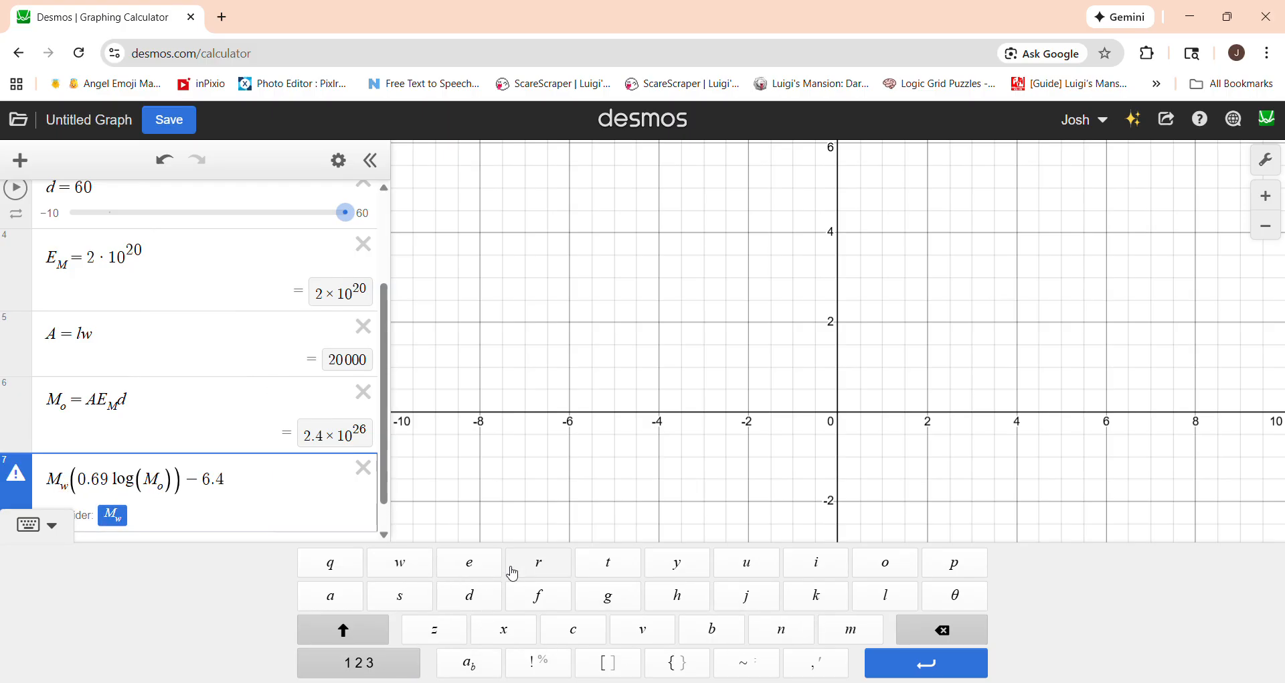
{"action": "type", "text": "="}
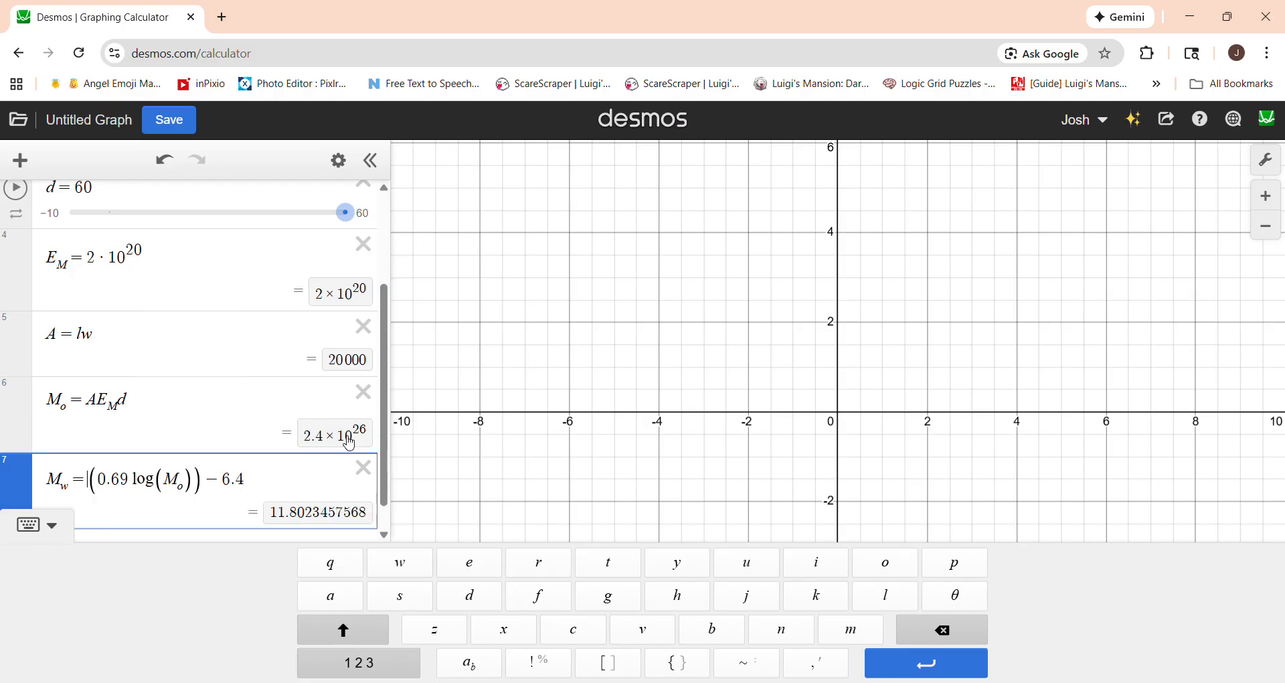
{"action": "left_click", "coordinate": [109, 519]}
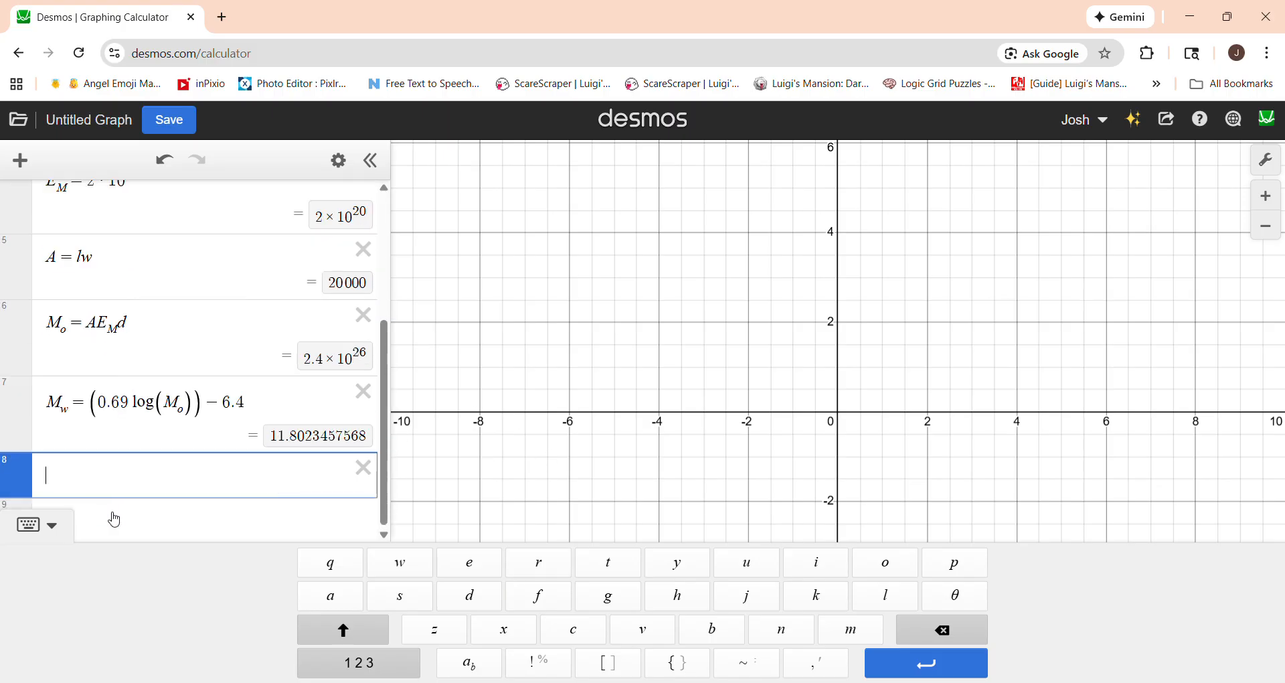
{"action": "scroll", "coordinate": [105, 444], "scroll_direction": "up", "scroll_amount": 3}
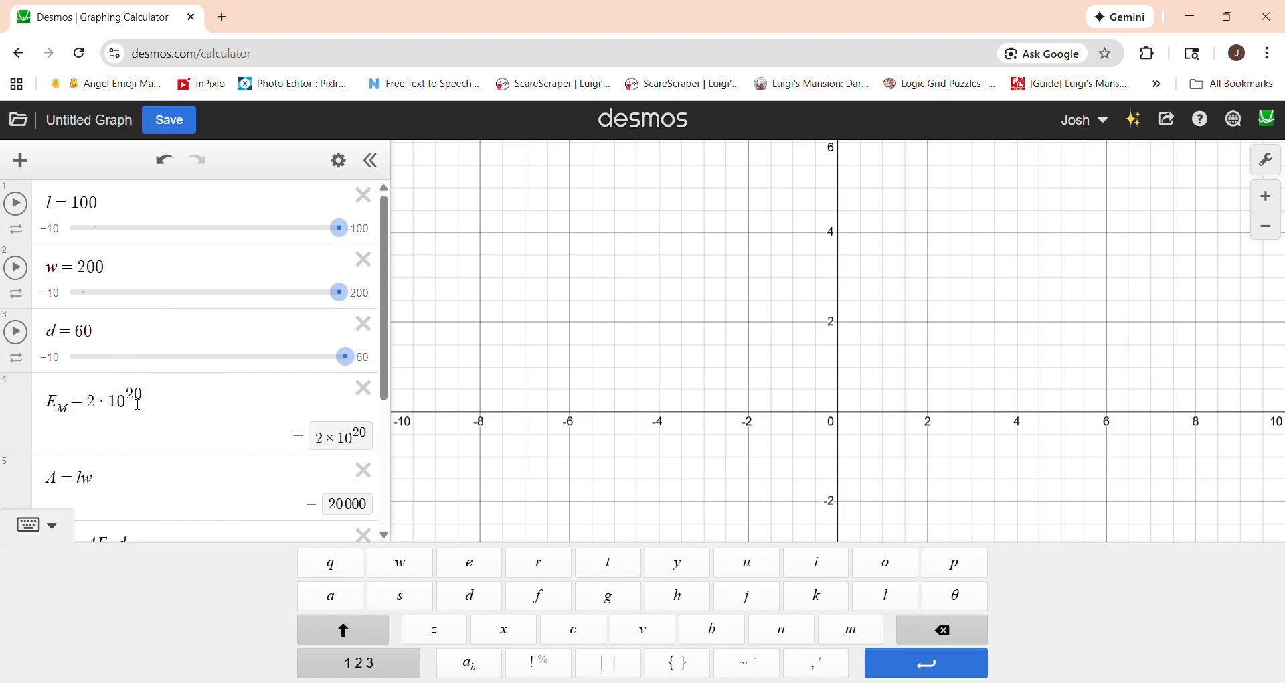
Set w to 20 on line 2 and check its effect on A, M_o and M_w.
{"action": "scroll", "coordinate": [139, 403], "scroll_direction": "down", "scroll_amount": 4}
{"action": "scroll", "coordinate": [112, 519], "scroll_direction": "up", "scroll_amount": 4}
{"action": "left_click", "coordinate": [137, 263]}
{"action": "key", "text": "BackSpace"}
{"action": "scroll", "coordinate": [176, 271], "scroll_direction": "down", "scroll_amount": 3}
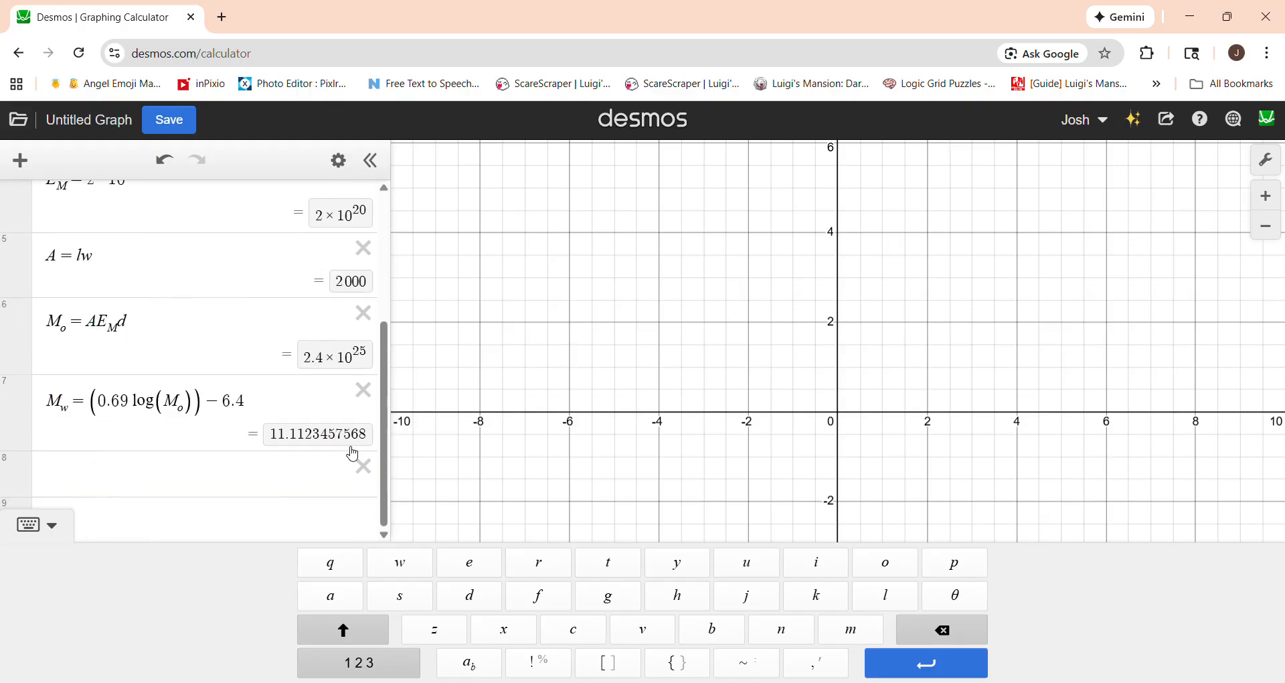
{"action": "scroll", "coordinate": [188, 302], "scroll_direction": "up", "scroll_amount": 3}
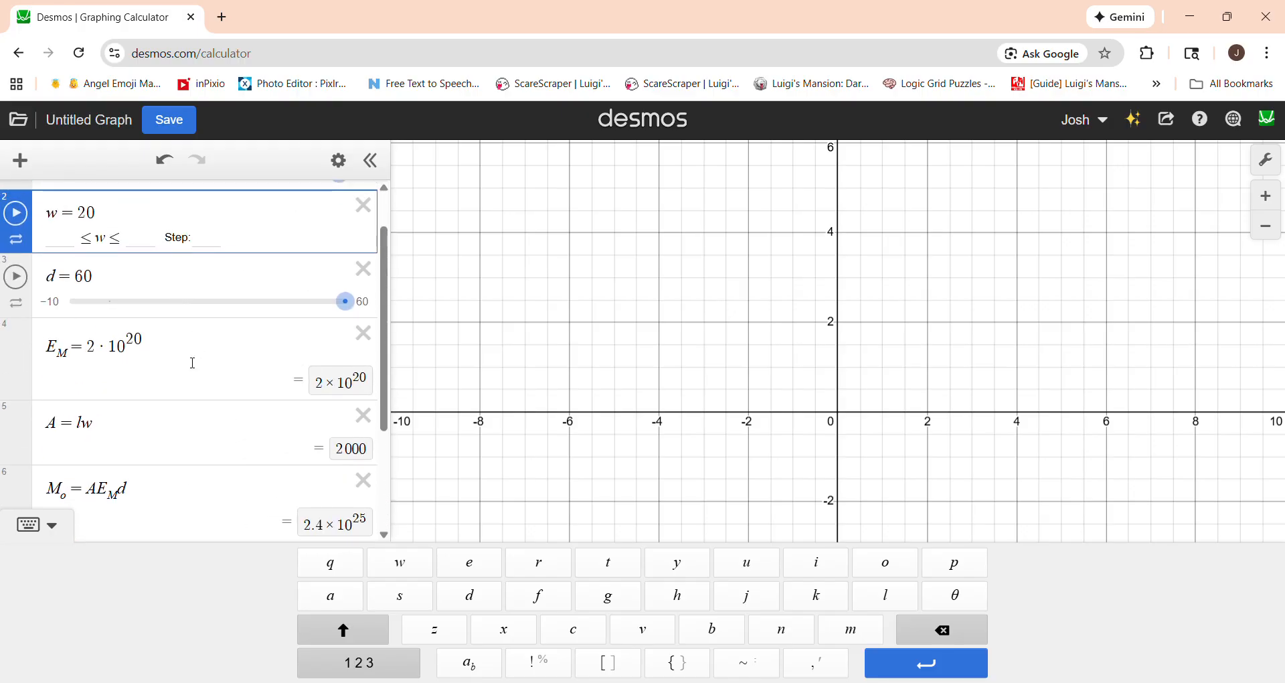
{"action": "scroll", "coordinate": [191, 375], "scroll_direction": "down", "scroll_amount": 3}
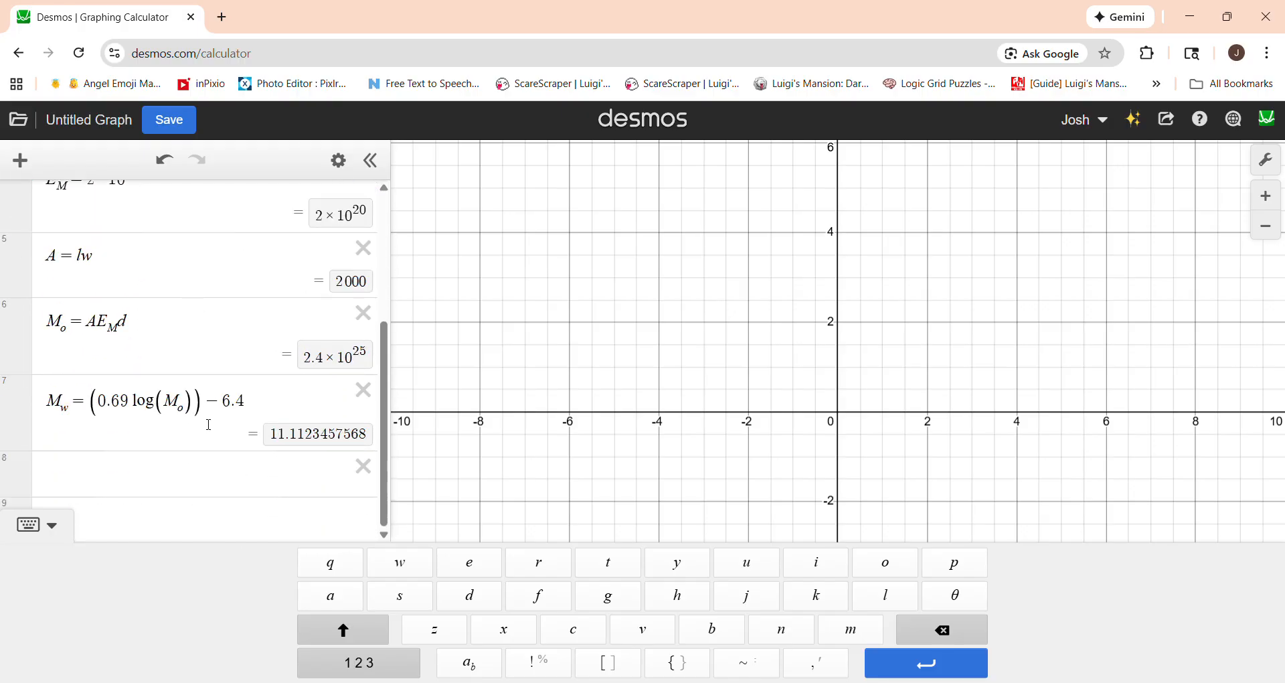
Try an explicit base of 10 as the logarithm's subscript on line 7, and remove it again.
{"action": "left_click", "coordinate": [161, 405]}
{"action": "left_click", "coordinate": [476, 662]}
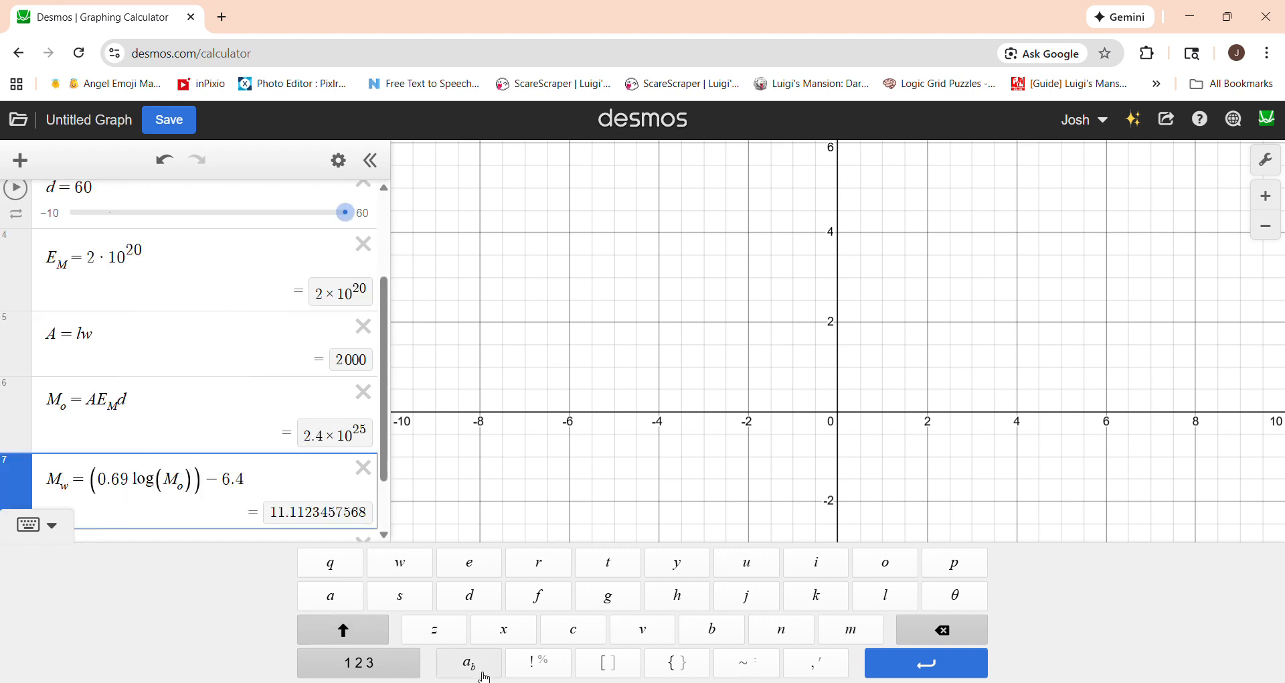
{"action": "type", "text": "10"}
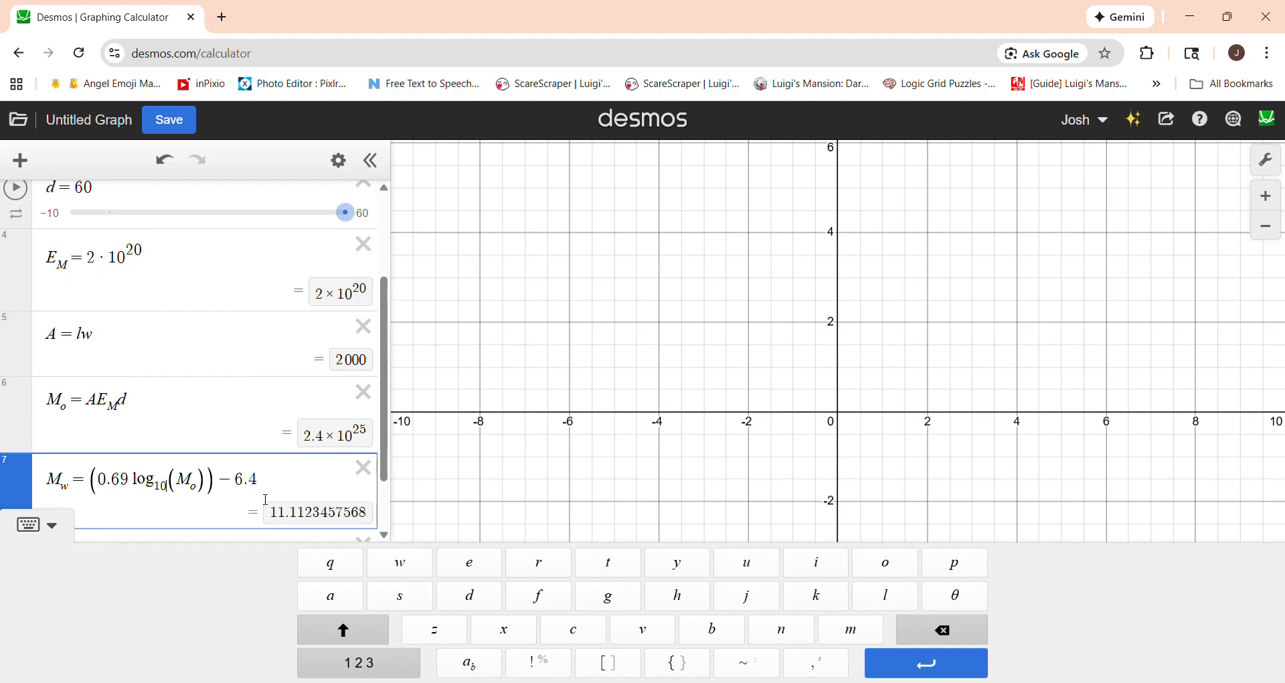
{"action": "key", "text": "BackSpace"}
{"action": "key", "text": "BackSpace"}
{"action": "key", "text": "BackSpace"}
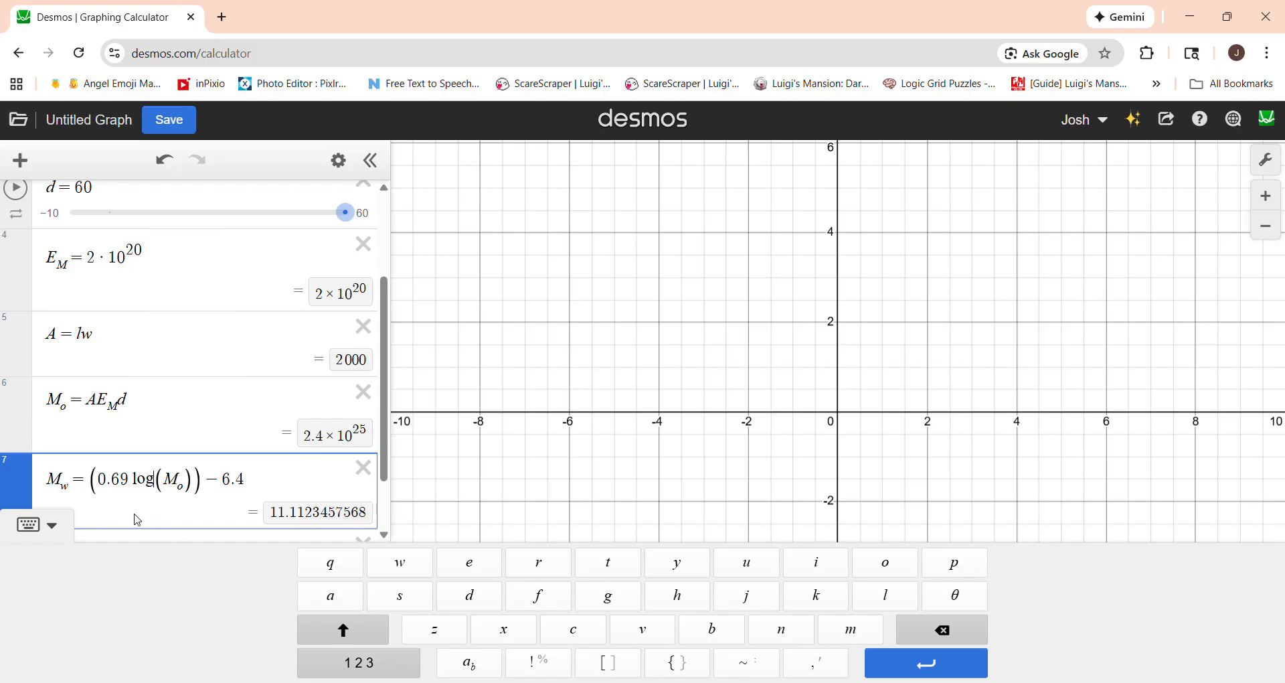
Try d = 608 on line 3 to check its effect on M_o and M_w, and restore d to 60.
{"action": "scroll", "coordinate": [140, 496], "scroll_direction": "up", "scroll_amount": 5}
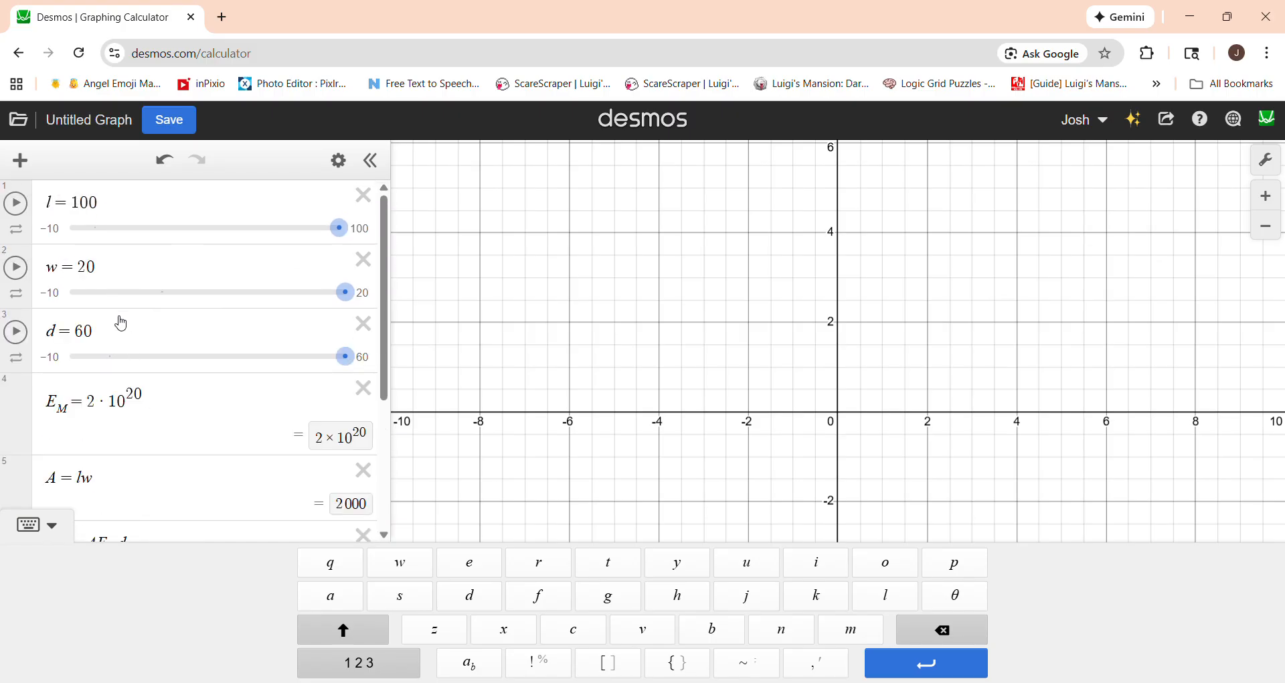
{"action": "left_click", "coordinate": [129, 336]}
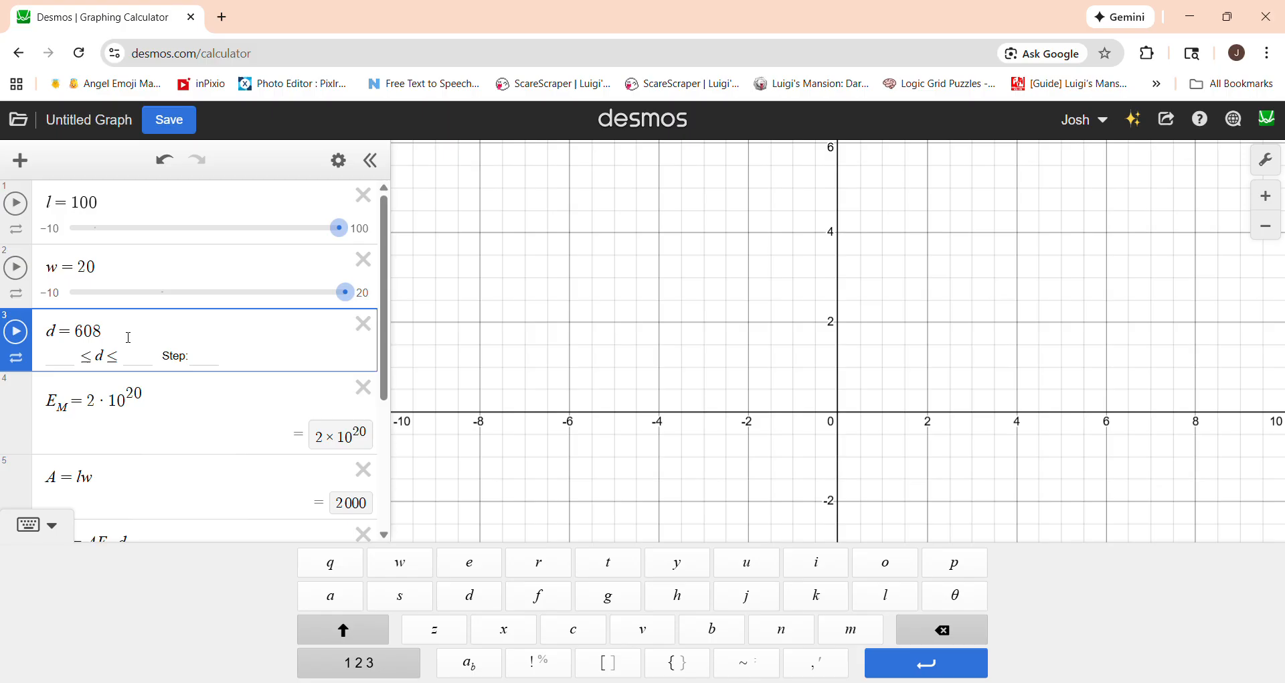
{"action": "scroll", "coordinate": [172, 422], "scroll_direction": "down", "scroll_amount": 4}
{"action": "scroll", "coordinate": [199, 364], "scroll_direction": "up", "scroll_amount": 3}
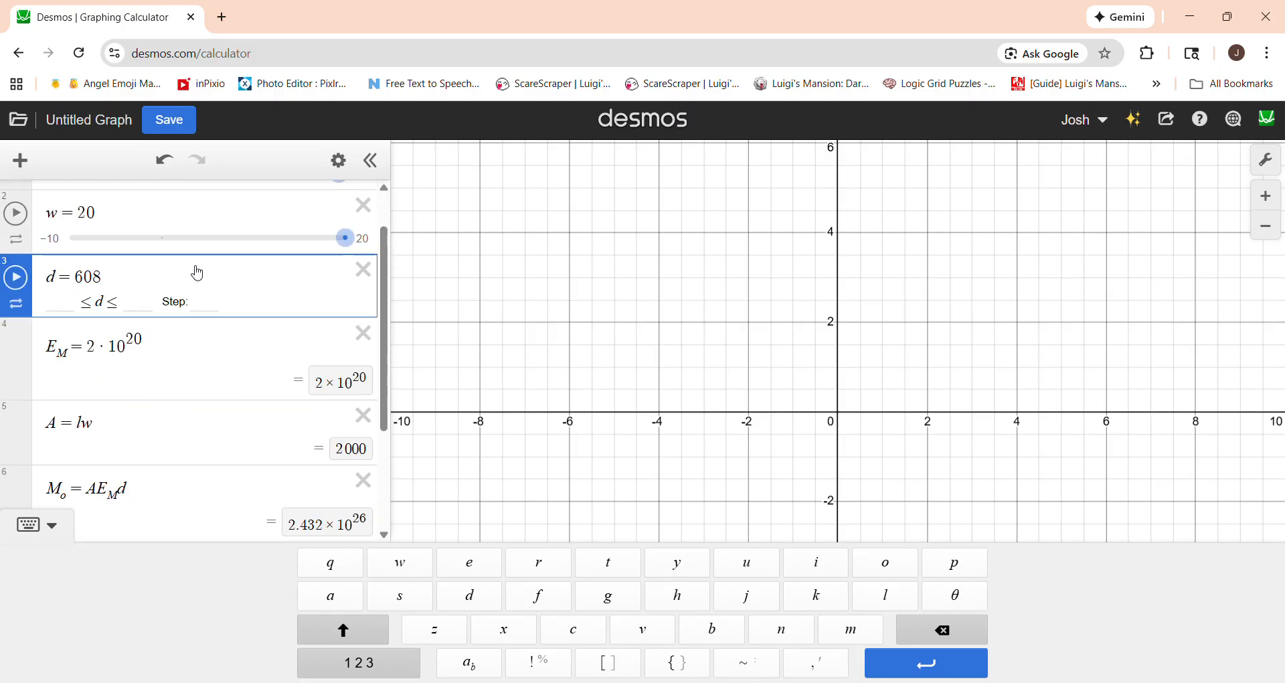
{"action": "scroll", "coordinate": [193, 271], "scroll_direction": "down", "scroll_amount": 3}
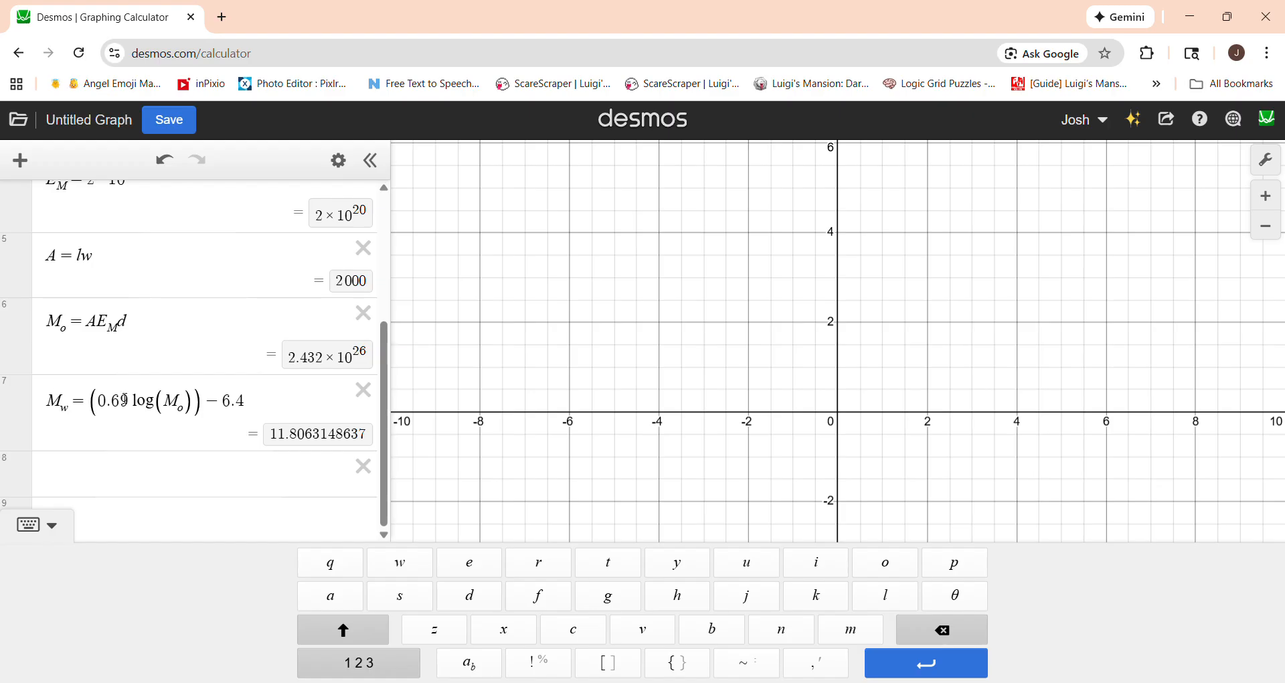
{"action": "scroll", "coordinate": [188, 415], "scroll_direction": "up", "scroll_amount": 3}
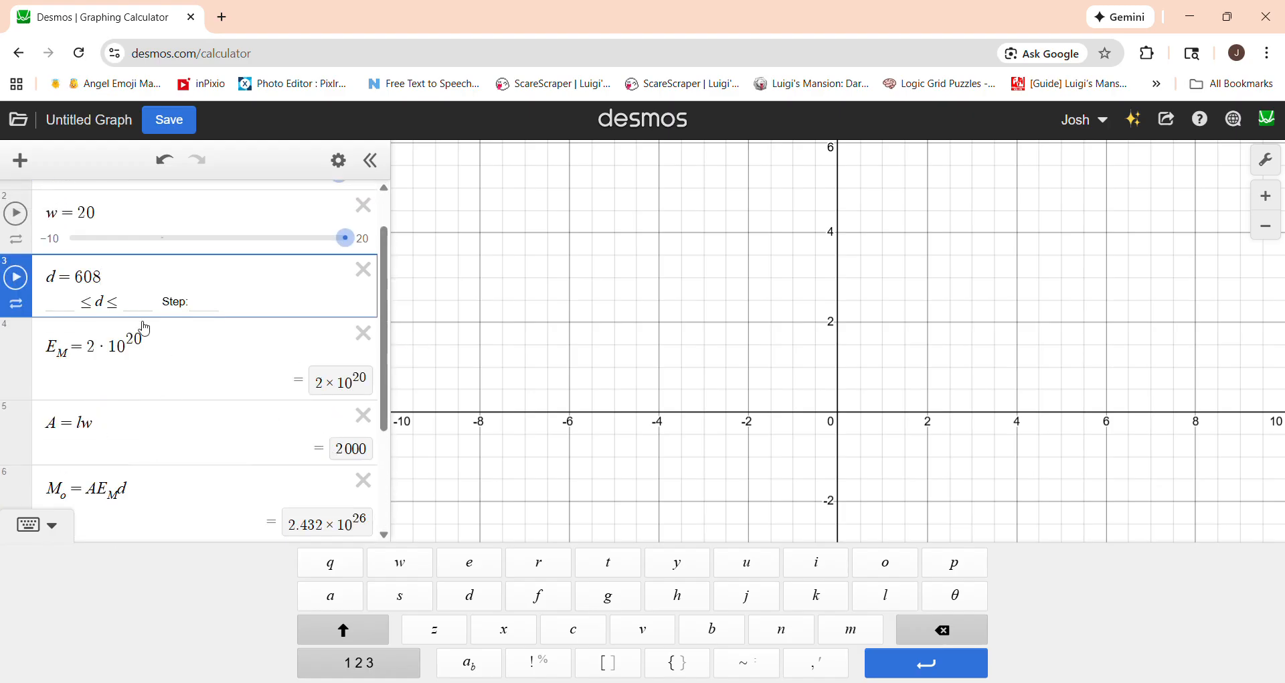
{"action": "scroll", "coordinate": [187, 357], "scroll_direction": "down", "scroll_amount": 1}
{"action": "scroll", "coordinate": [182, 356], "scroll_direction": "up", "scroll_amount": 2}
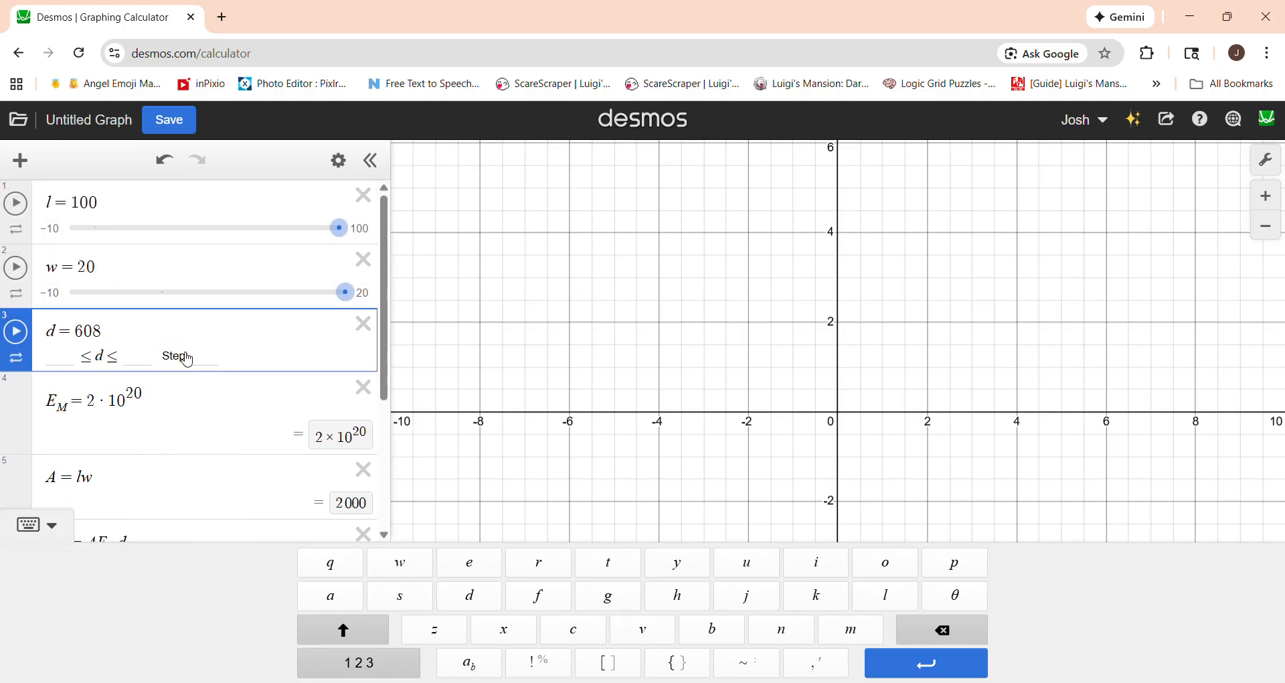
{"action": "key", "text": "BackSpace"}
Set w to 2099 on line 2 and check its effect on A, M_o and M_w.
{"action": "left_click", "coordinate": [141, 276]}
{"action": "type", "text": "99"}
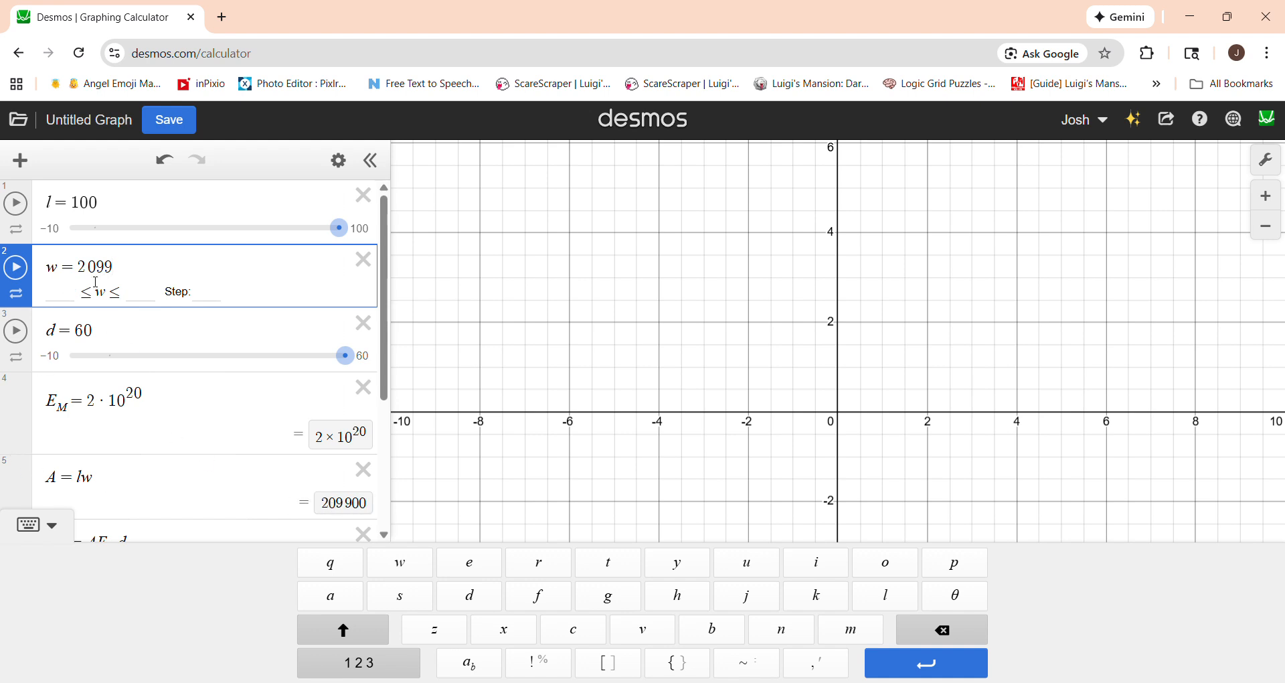
{"action": "scroll", "coordinate": [203, 418], "scroll_direction": "down", "scroll_amount": 3}
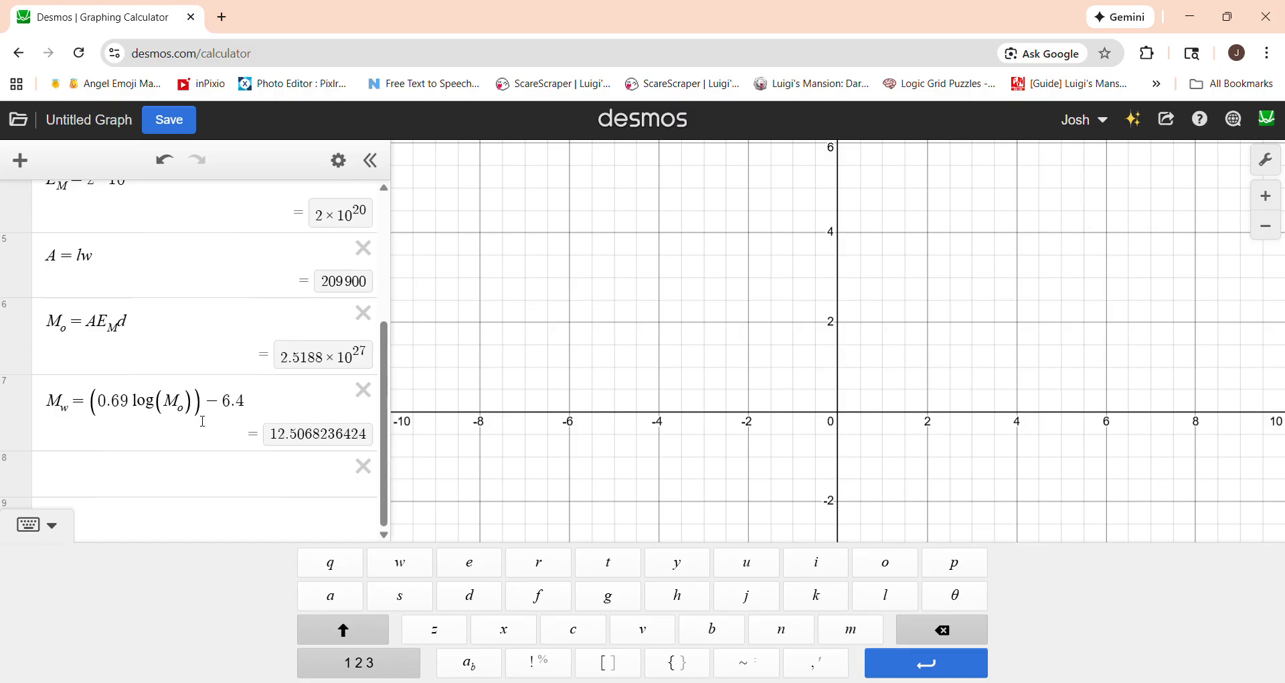
{"action": "scroll", "coordinate": [204, 422], "scroll_direction": "up", "scroll_amount": 3}
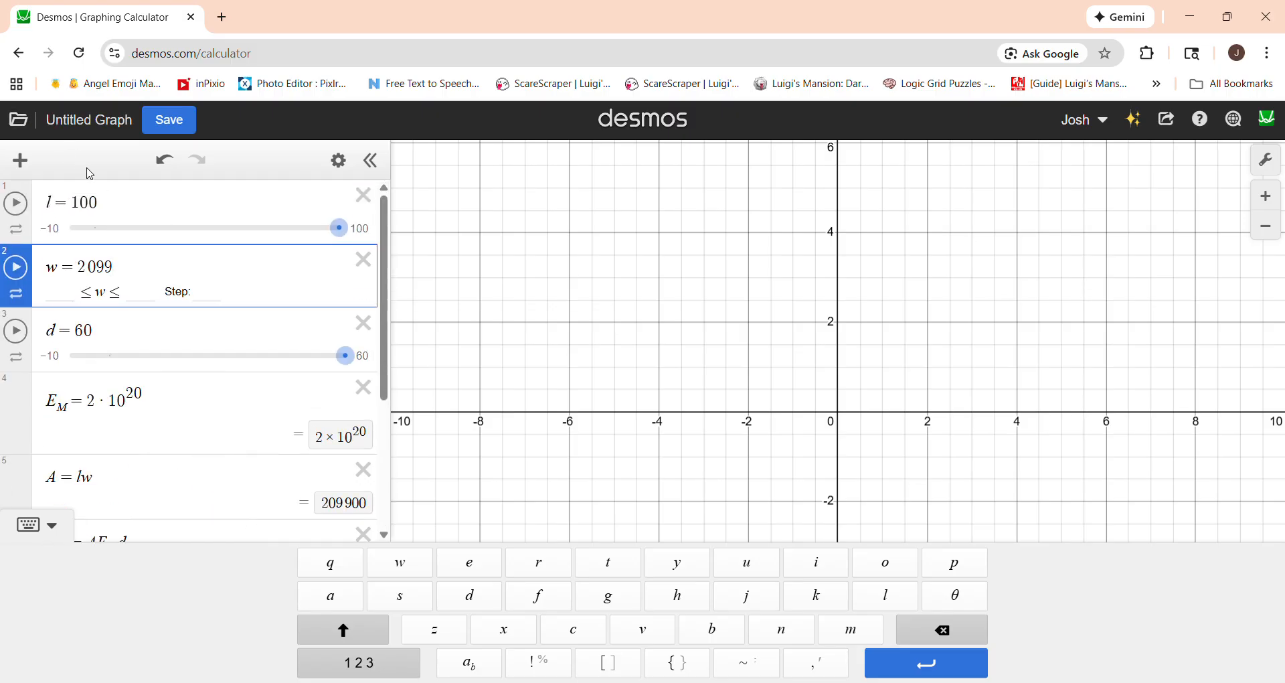
Save the graph under the title Earthquake.
{"action": "left_click", "coordinate": [167, 120]}
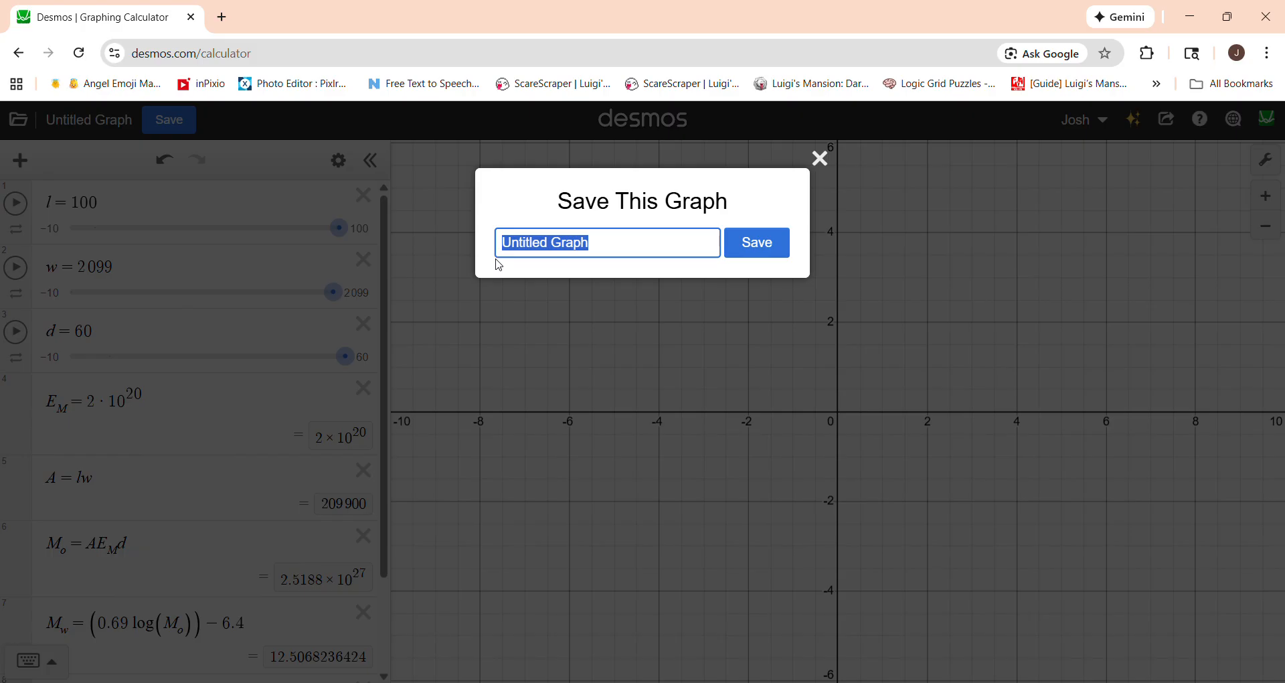
{"action": "type", "text": "E"}
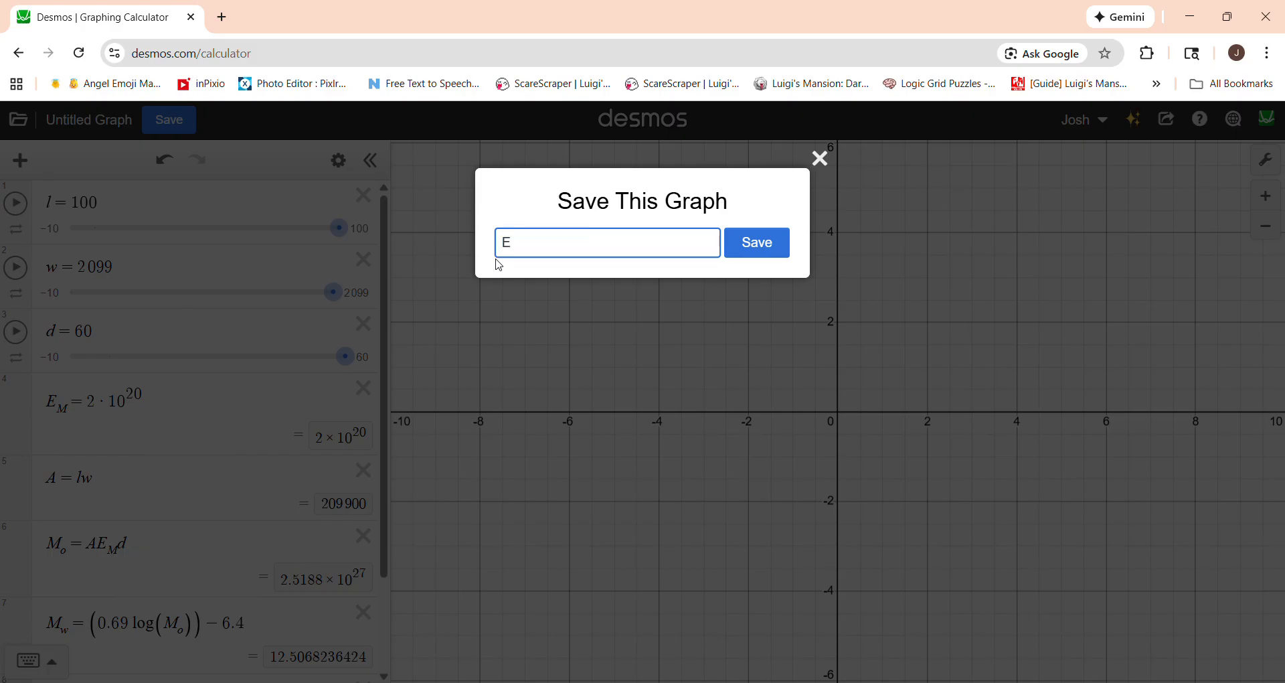
{"action": "type", "text": "arthquake"}
{"action": "left_click", "coordinate": [770, 253]}
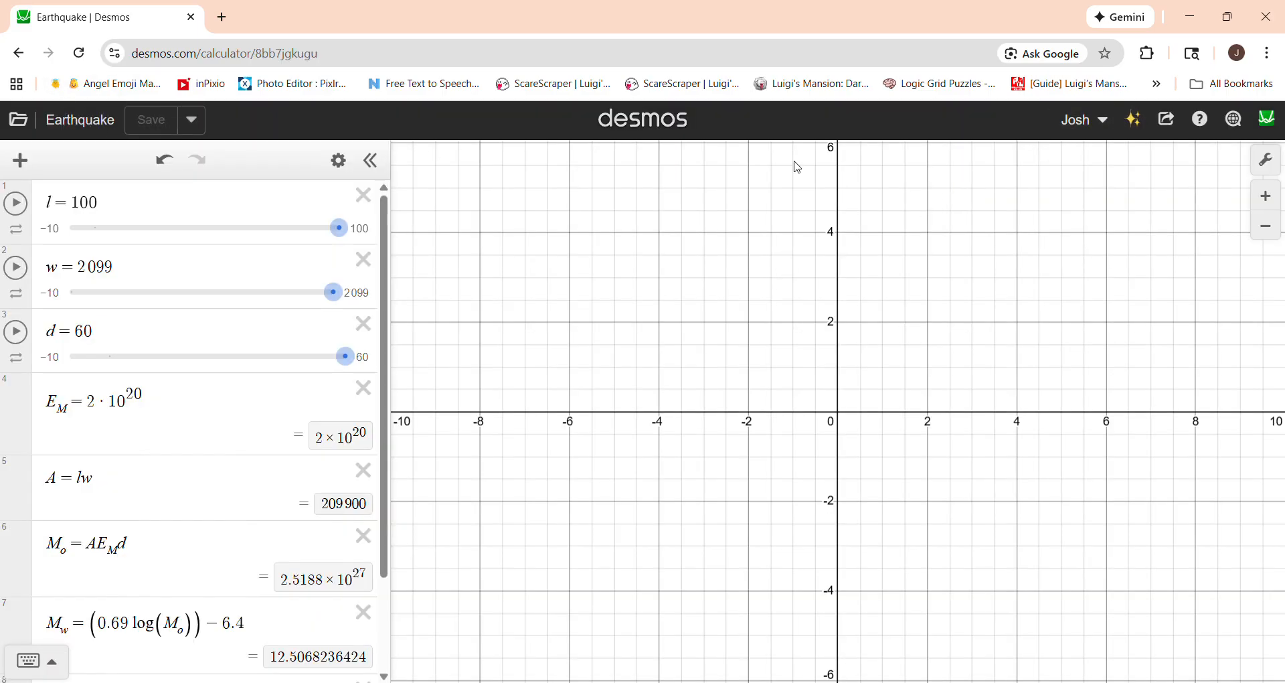
Copy the share link of the saved Earthquake graph and close the sharing options.
{"action": "left_click", "coordinate": [1176, 136]}
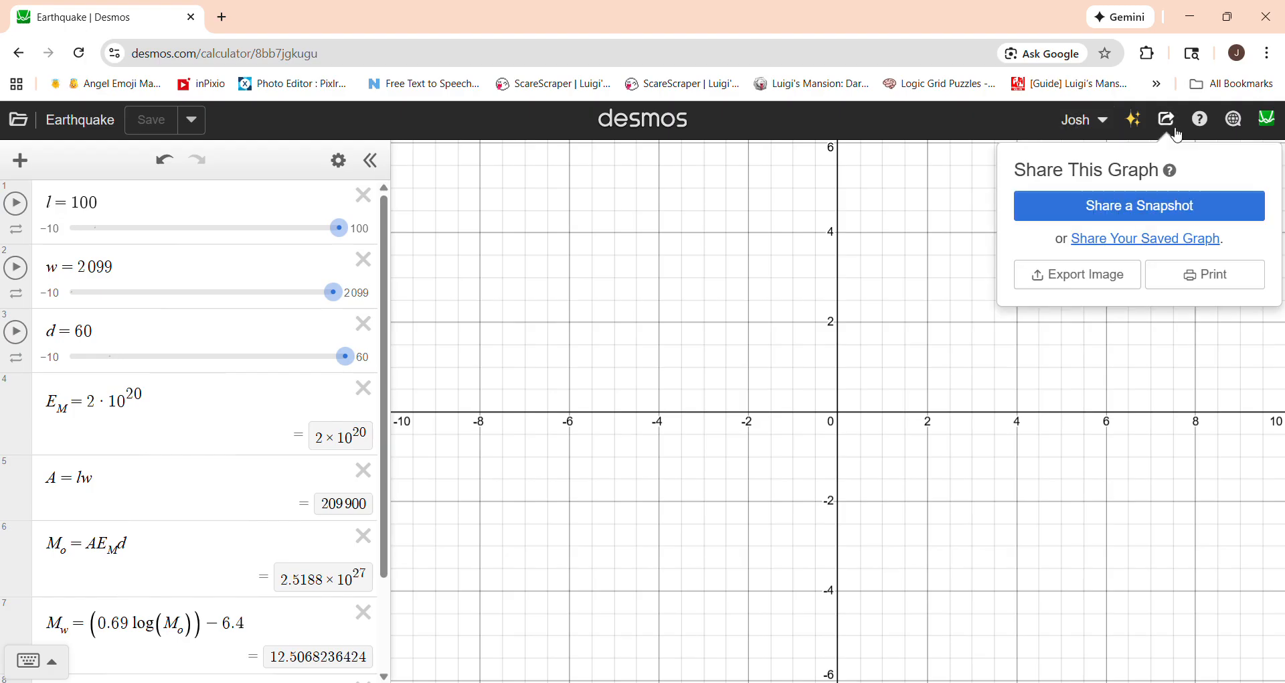
{"action": "left_click", "coordinate": [1136, 241]}
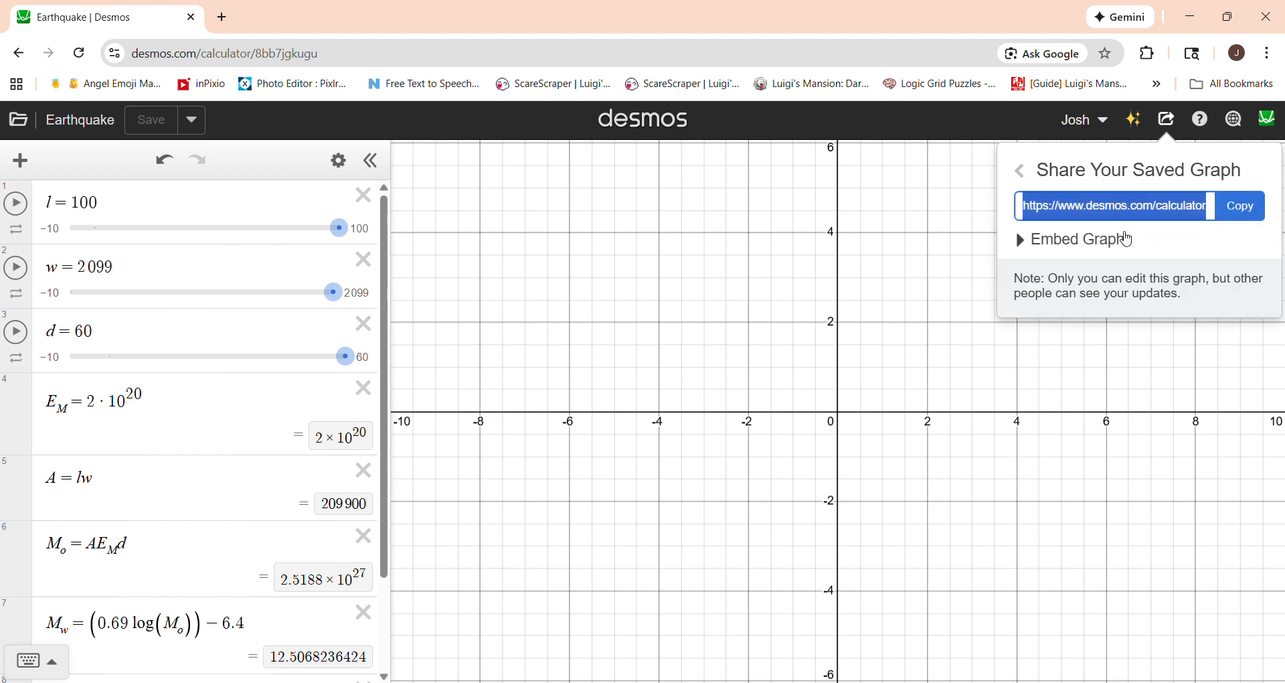
{"action": "left_click", "coordinate": [1245, 209]}
{"action": "left_click", "coordinate": [374, 58]}
{"action": "left_click", "coordinate": [507, 263]}
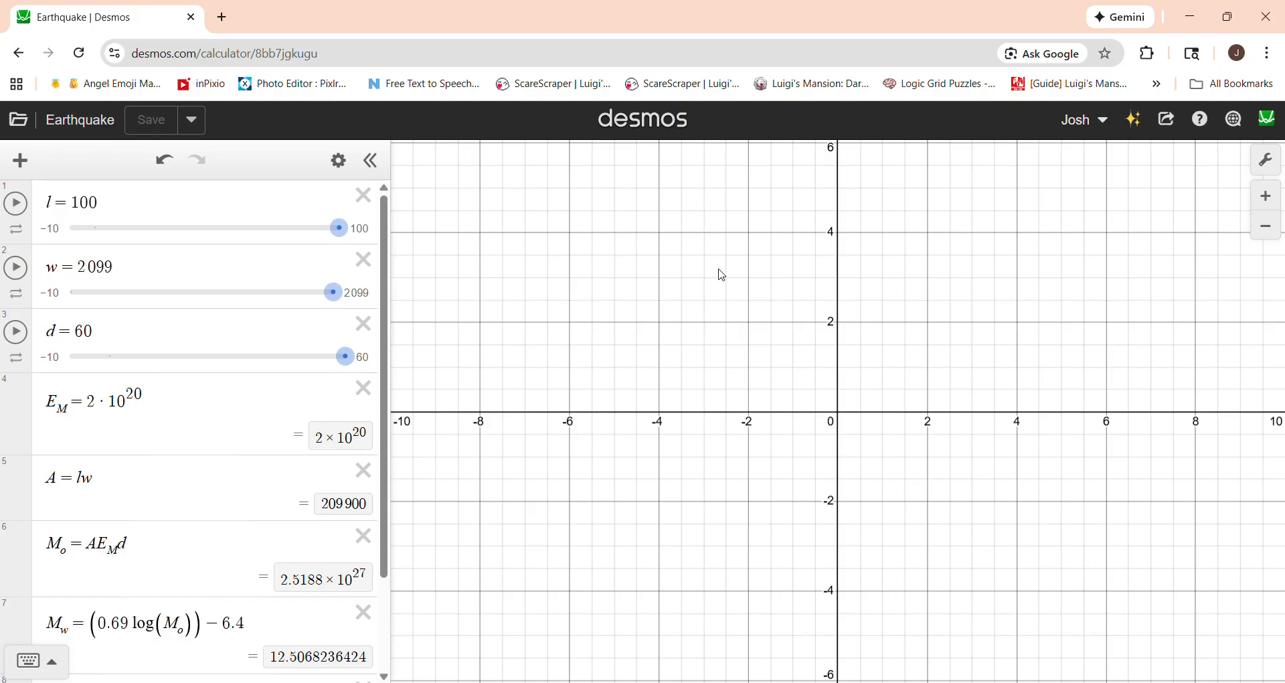
{"action": "left_click", "coordinate": [177, 396]}
{"action": "scroll", "coordinate": [178, 415], "scroll_direction": "down", "scroll_amount": 3}
{"action": "left_click", "coordinate": [151, 493]}
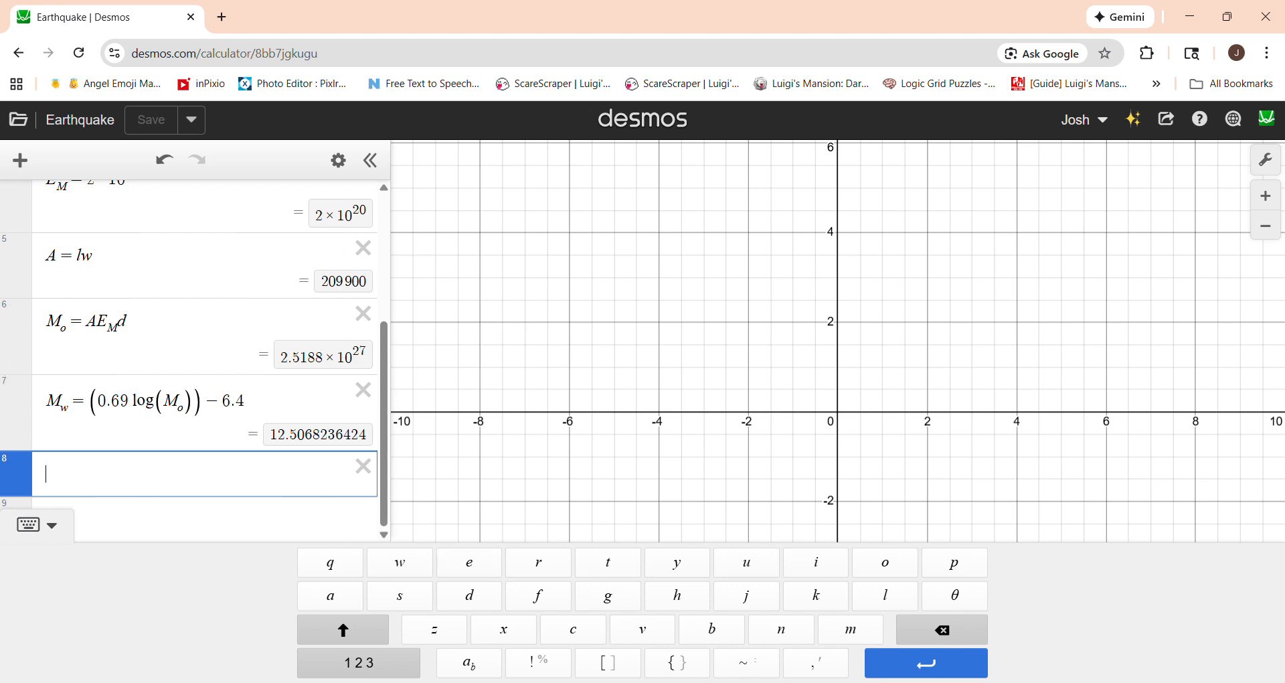
{"action": "left_click", "coordinate": [984, 374]}
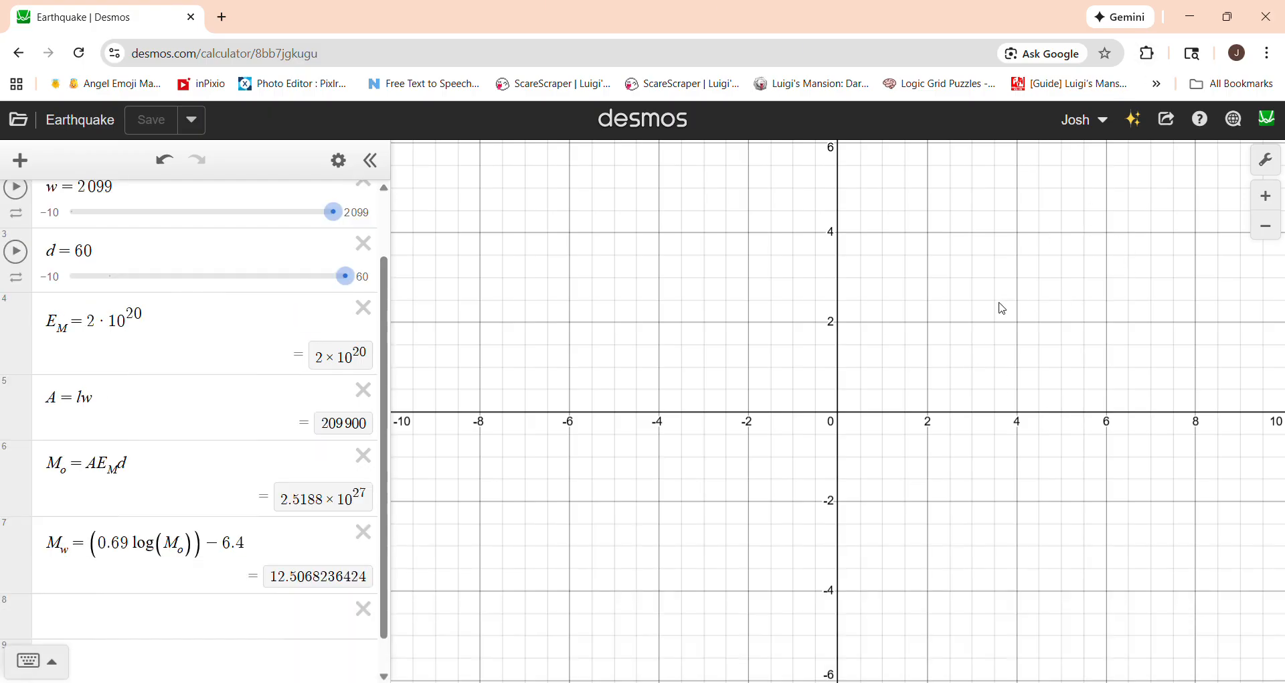
Open the Desmos home page in a separate browser tab and close that tab again.
{"action": "left_click", "coordinate": [629, 127]}
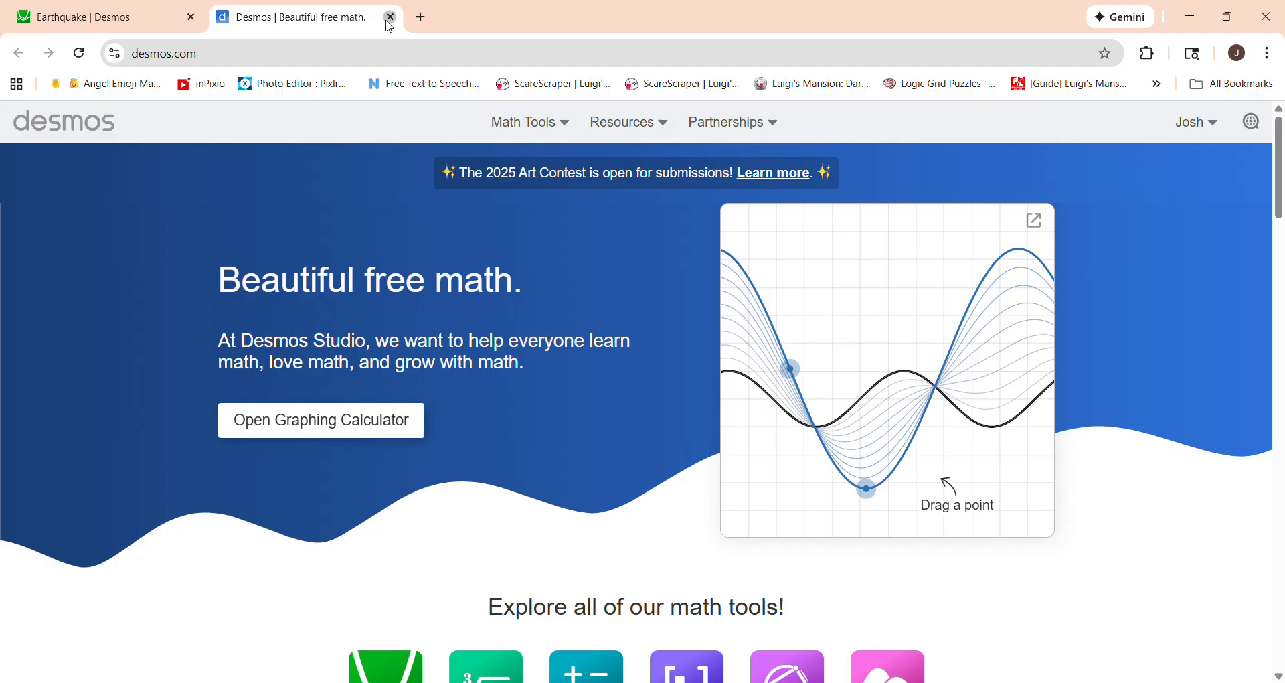
{"action": "left_click", "coordinate": [390, 17]}
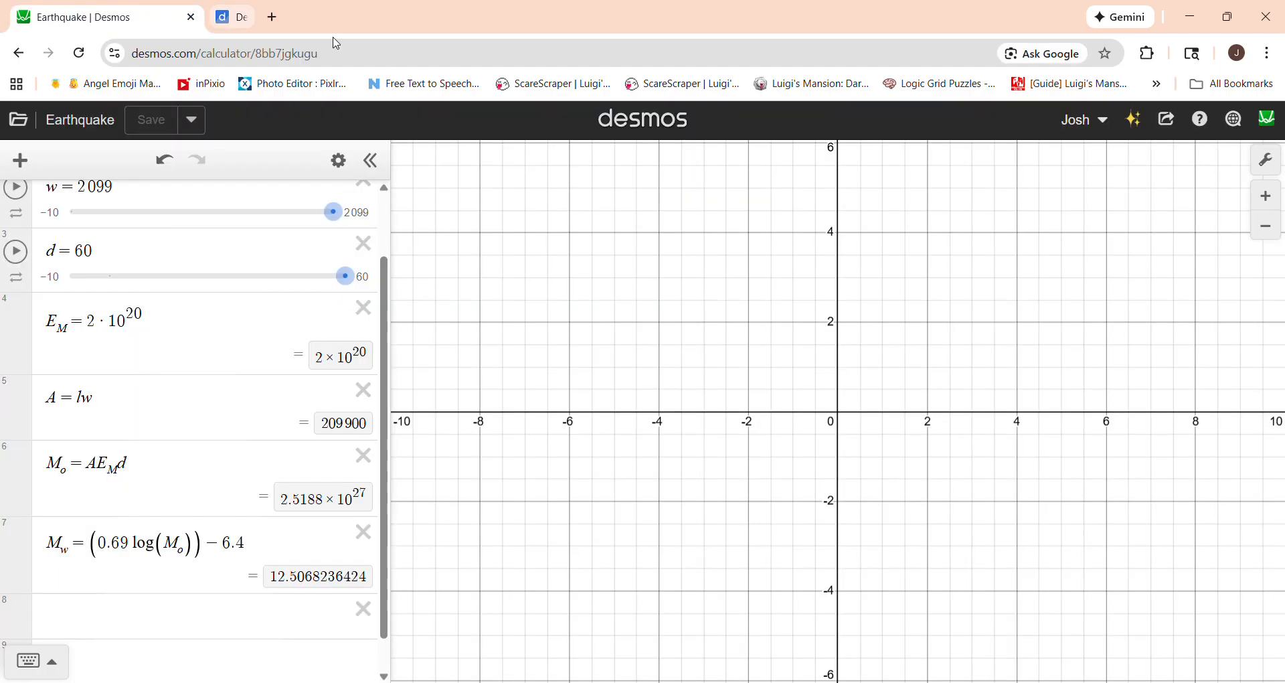
View the Rename and Duplicate options of the saved graph, and collapse and re-expand the expression list.
{"action": "left_click", "coordinate": [191, 120]}
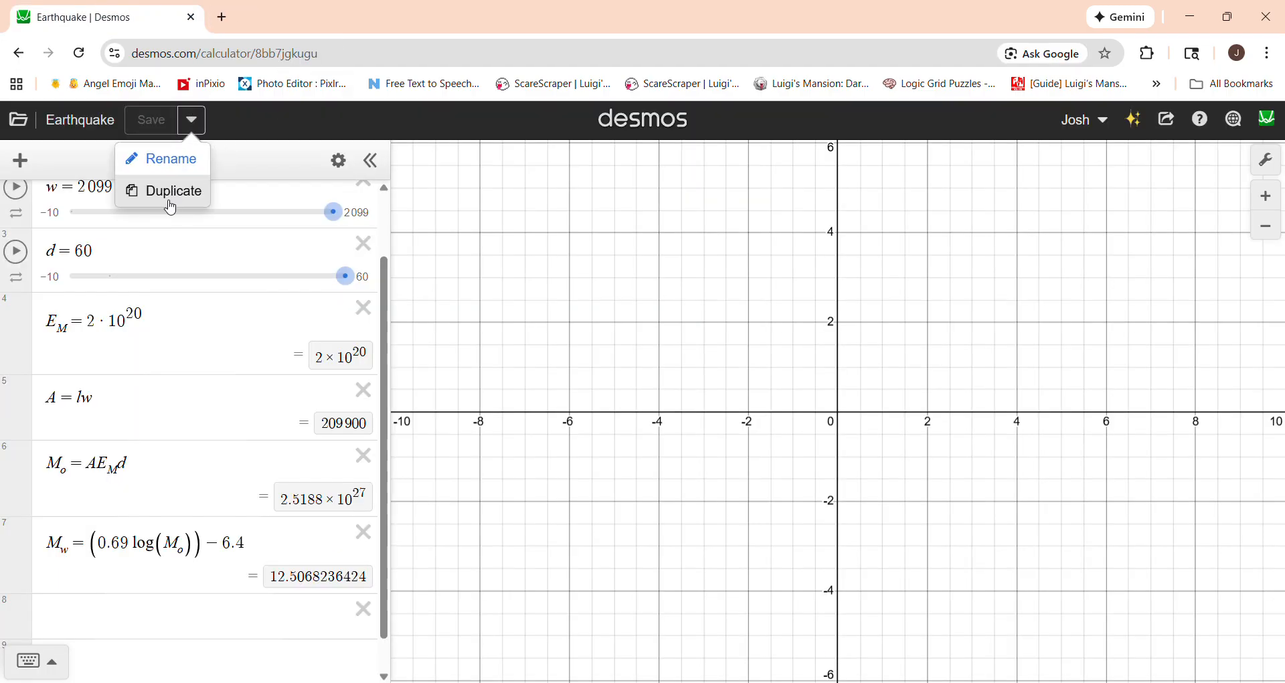
{"action": "left_click", "coordinate": [371, 161]}
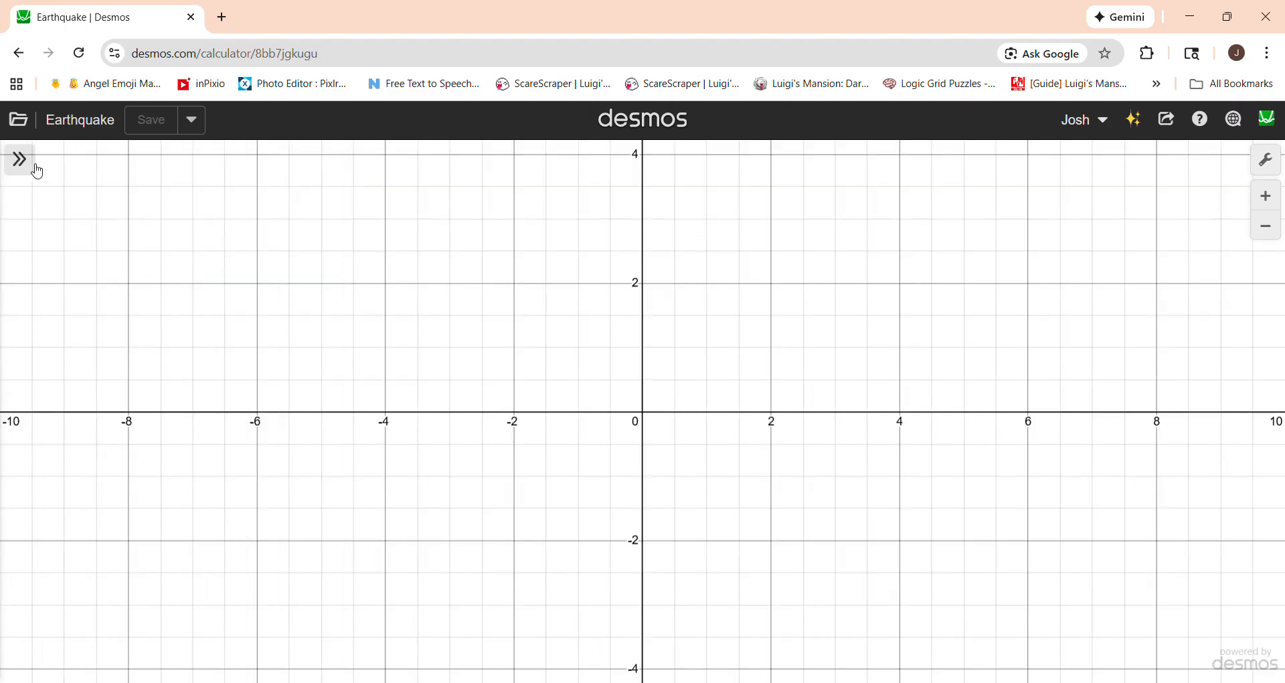
{"action": "left_click", "coordinate": [20, 161]}
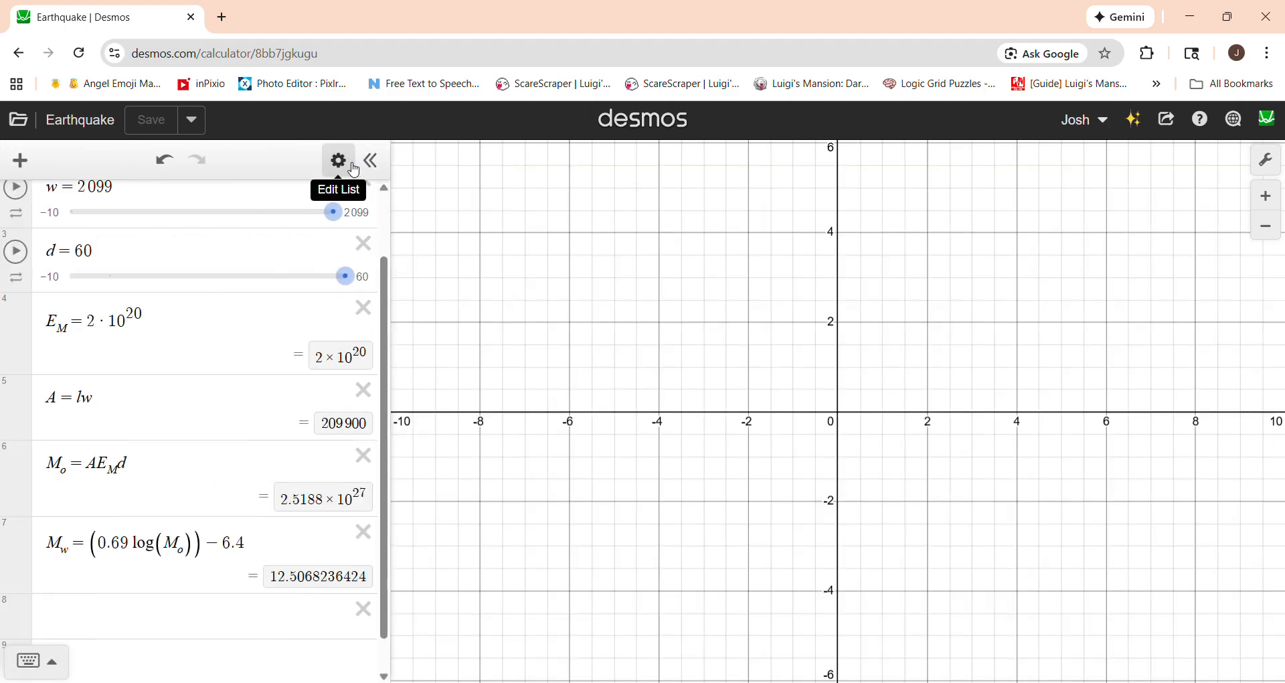
Enter and leave the expression list's editing mode, and review the saved graph's Rename and Duplicate options once more.
{"action": "left_click", "coordinate": [338, 161]}
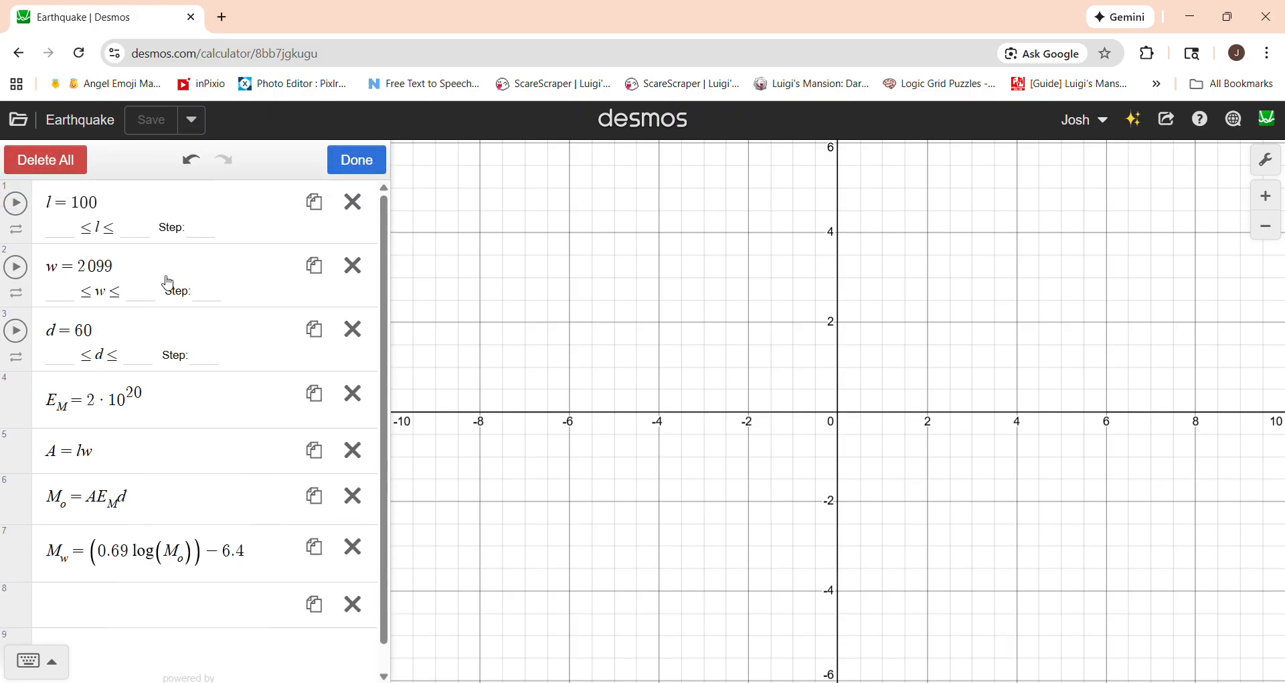
{"action": "left_click", "coordinate": [357, 160]}
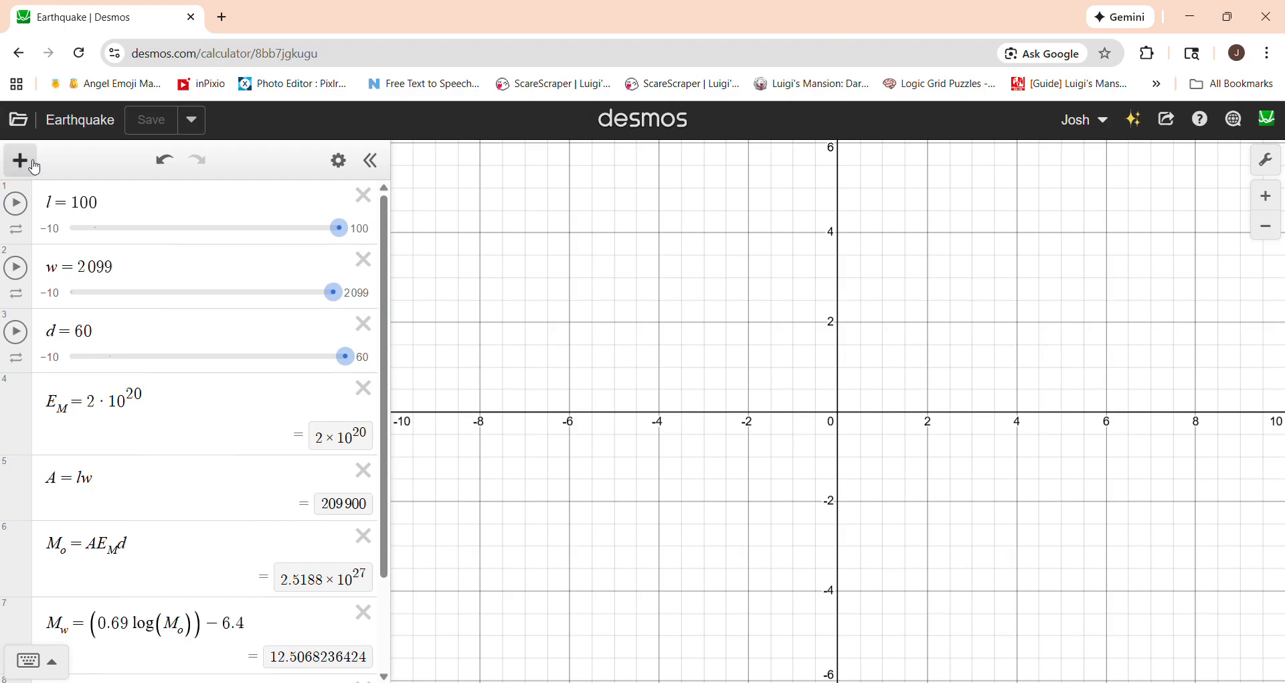
{"action": "left_click", "coordinate": [193, 121]}
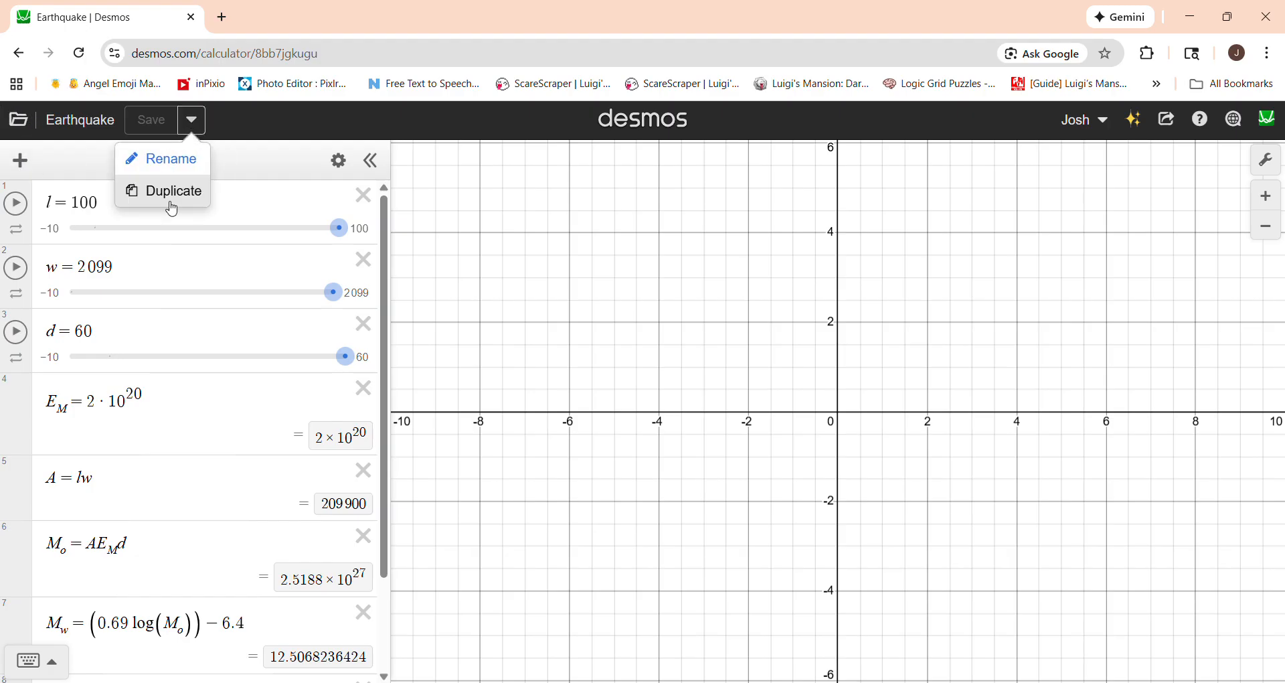
{"action": "left_click", "coordinate": [81, 122]}
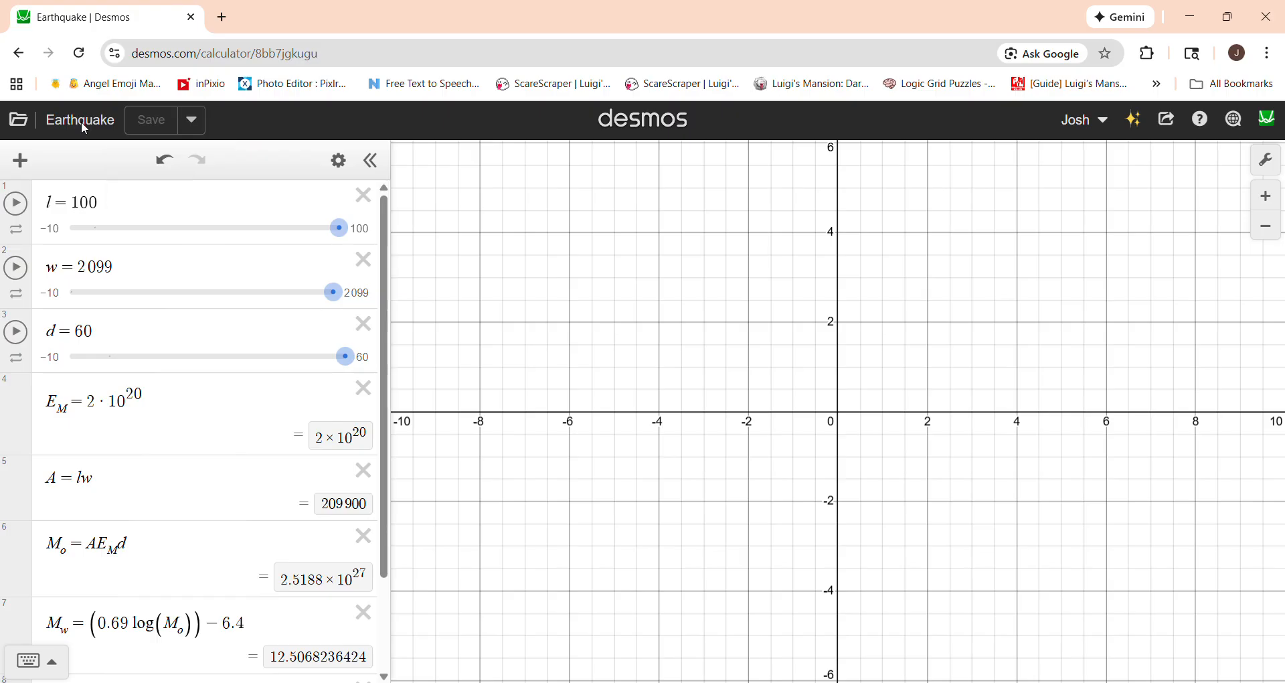
Open the saved graphs browser, show the Examples gallery and list the types of new graph available.
{"action": "left_click", "coordinate": [18, 123]}
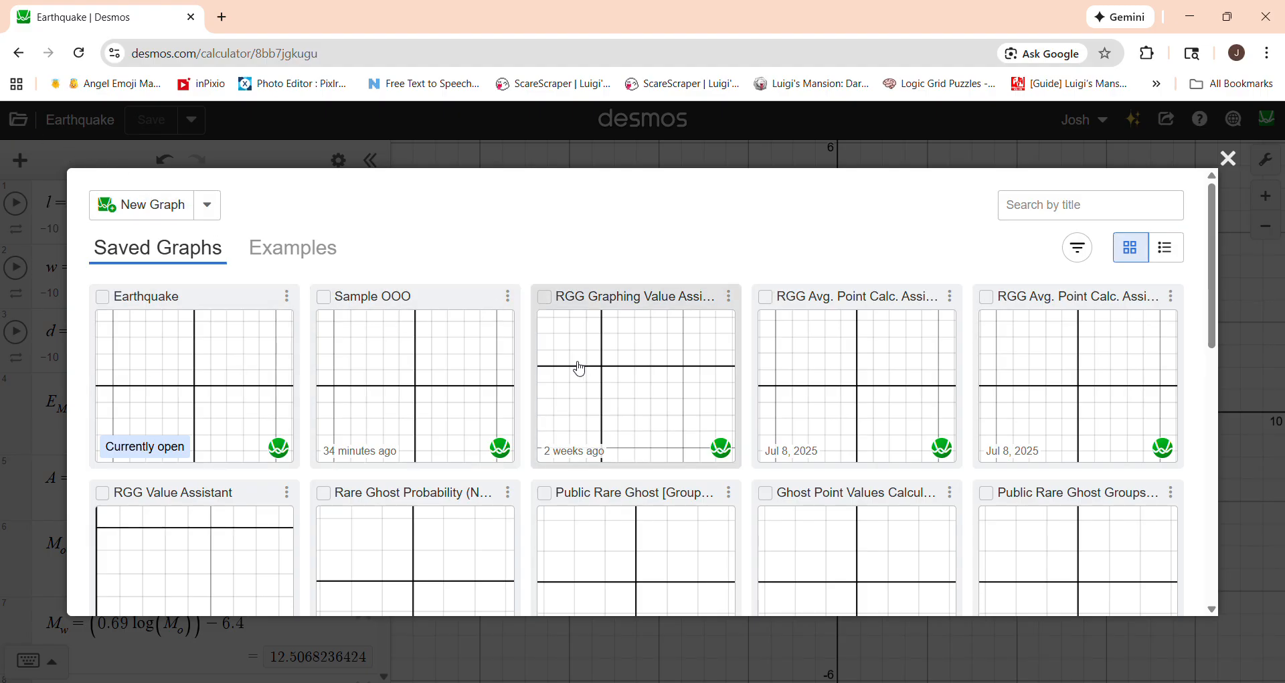
{"action": "left_click", "coordinate": [272, 243]}
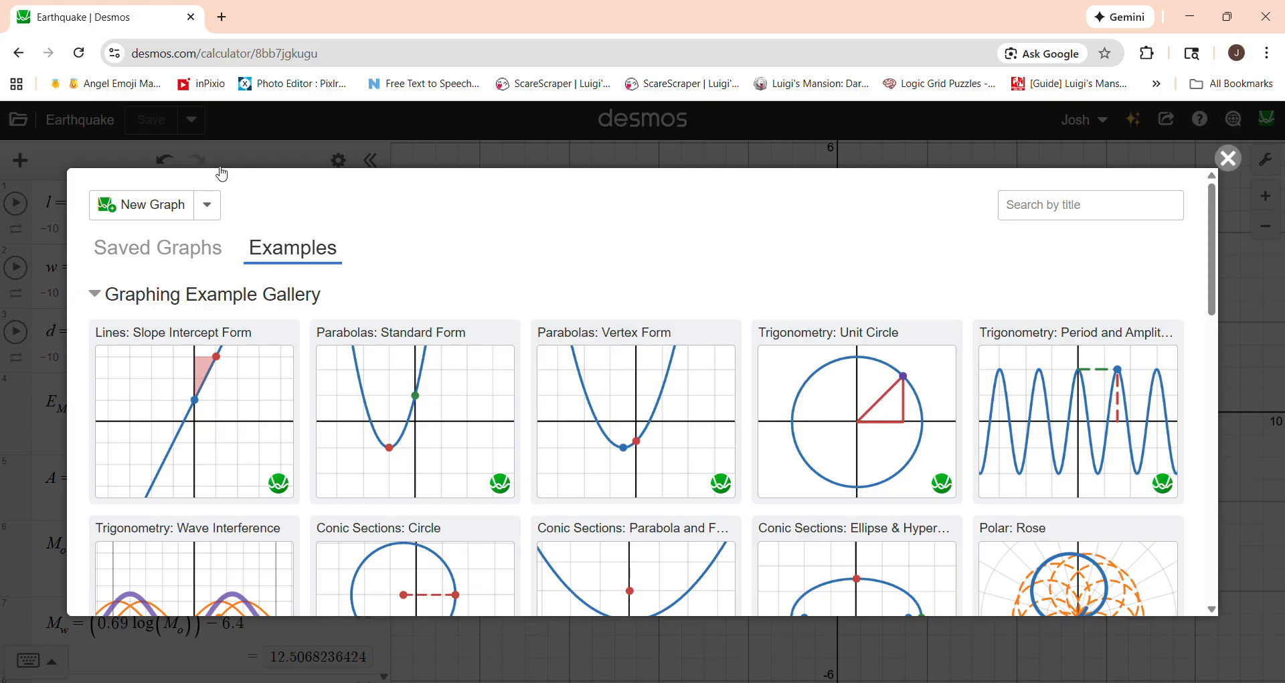
{"action": "left_click", "coordinate": [213, 218]}
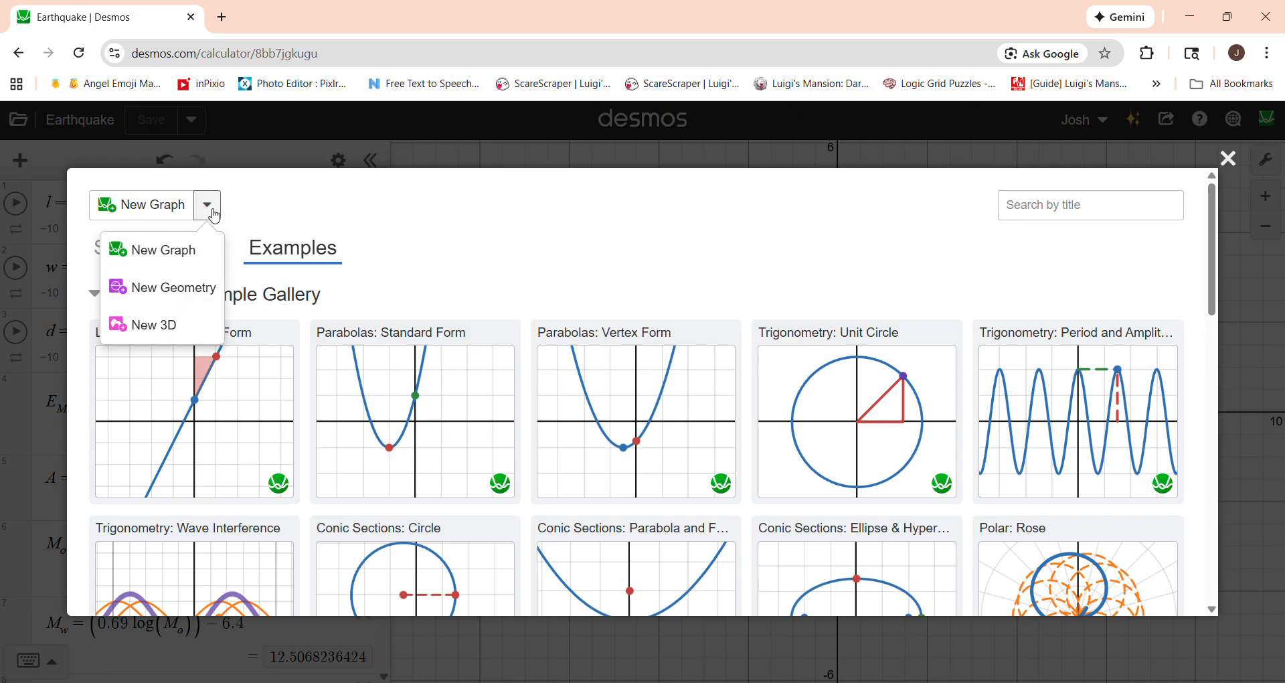
Close the saved graphs browser and view the sharing, image export and print options for the Earthquake graph.
{"action": "left_click", "coordinate": [207, 205]}
{"action": "left_click", "coordinate": [253, 153]}
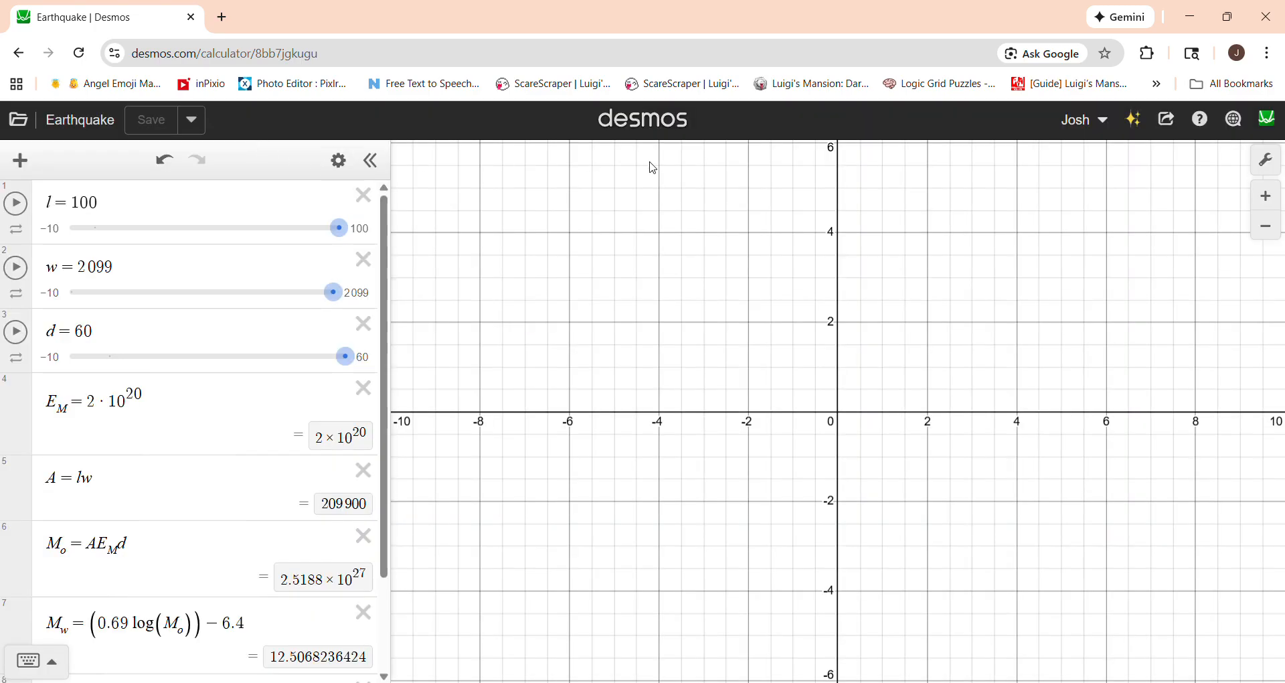
{"action": "left_click", "coordinate": [1168, 126]}
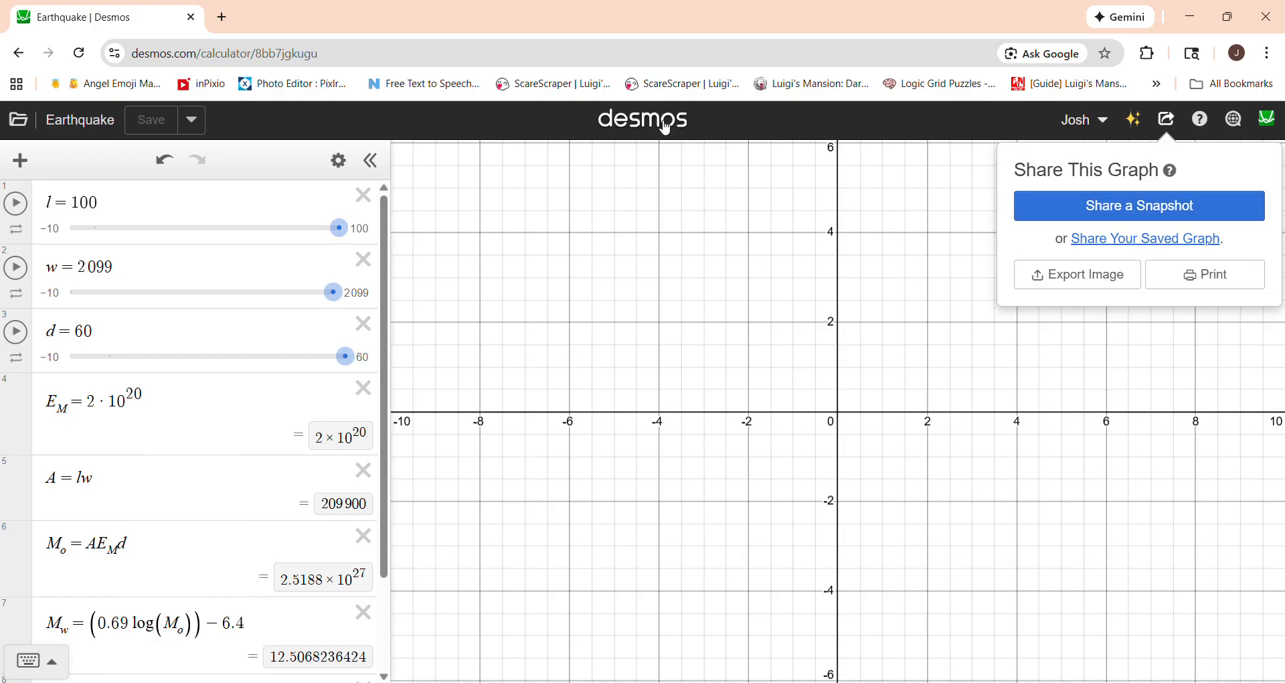
{"action": "left_click", "coordinate": [708, 250]}
View the help tours and resources, and look over the available interface languages.
{"action": "left_click", "coordinate": [1200, 119]}
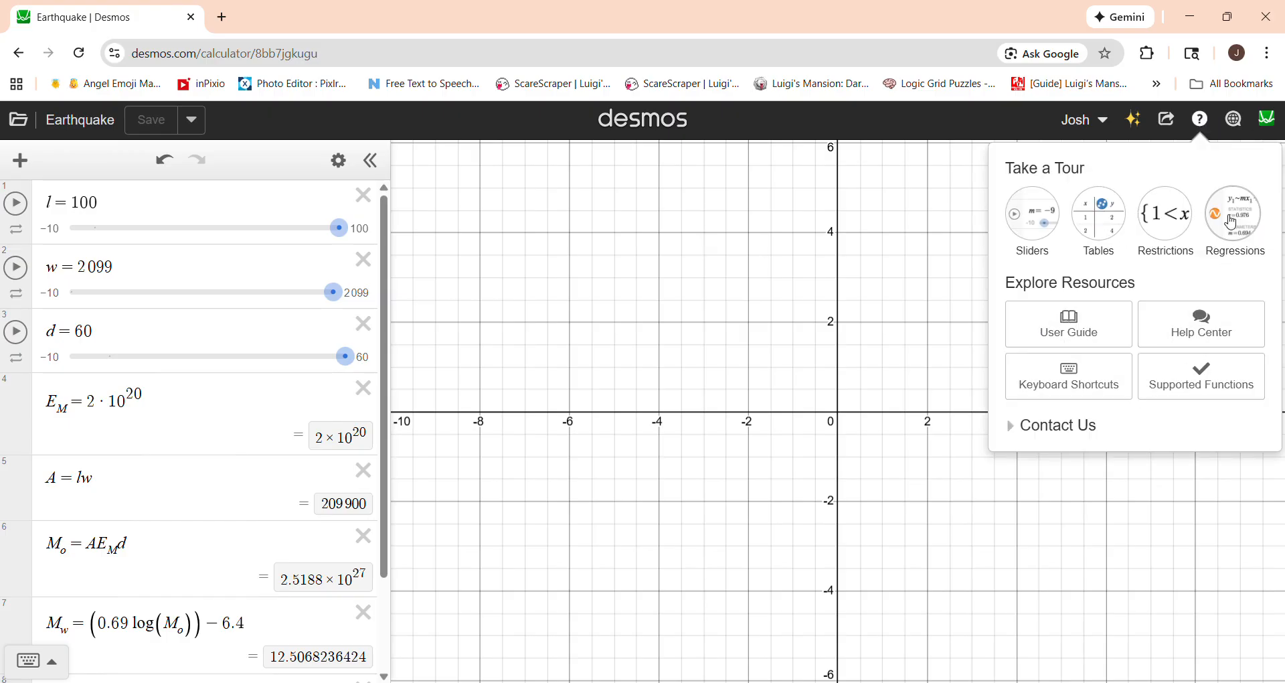
{"action": "left_click", "coordinate": [914, 291]}
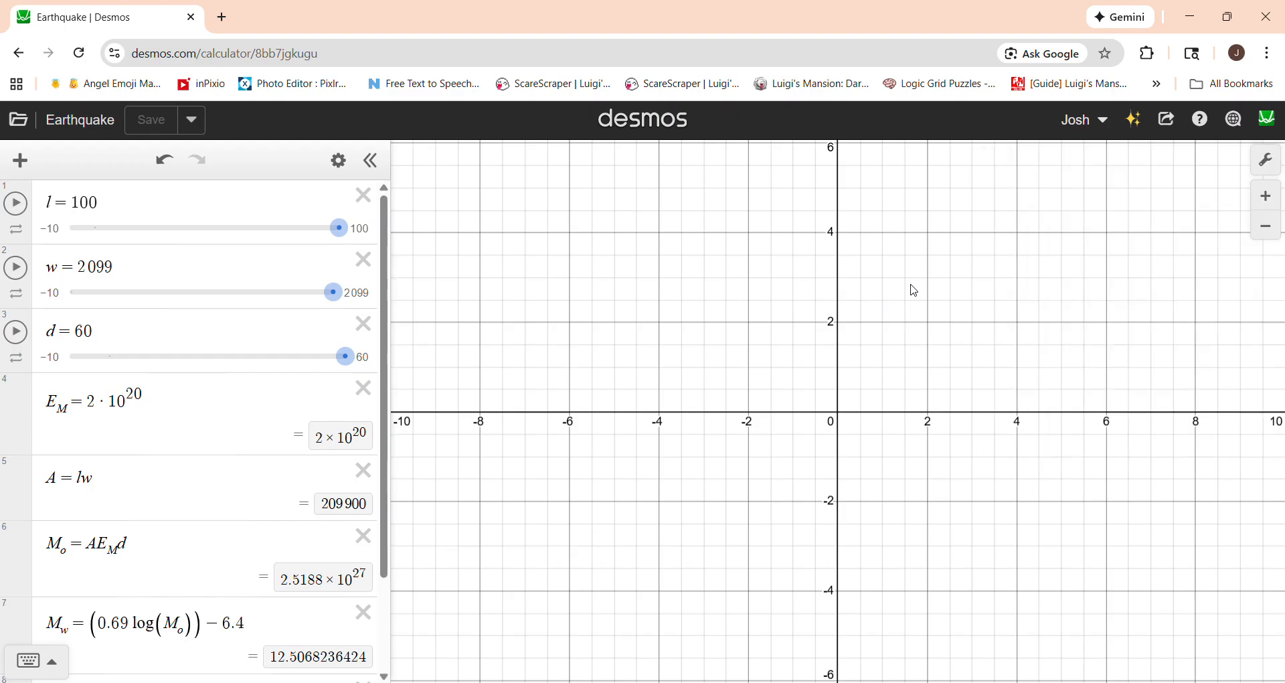
{"action": "left_click", "coordinate": [1233, 119]}
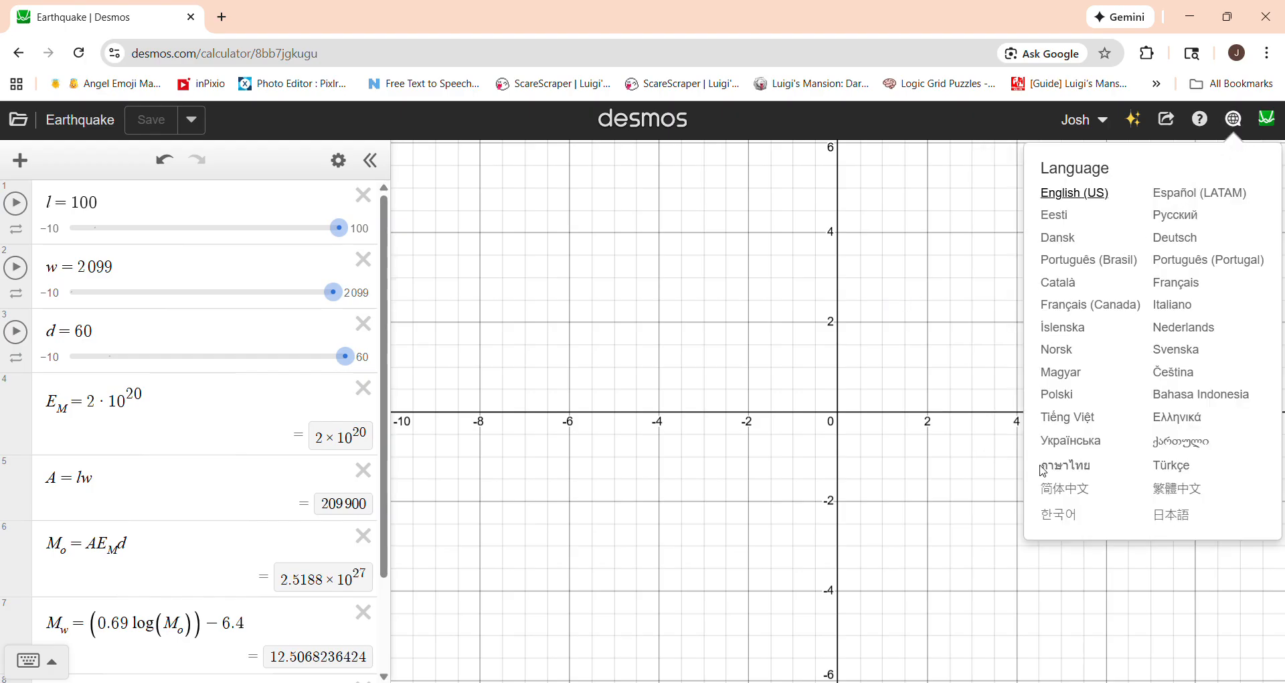
{"action": "left_click", "coordinate": [734, 281]}
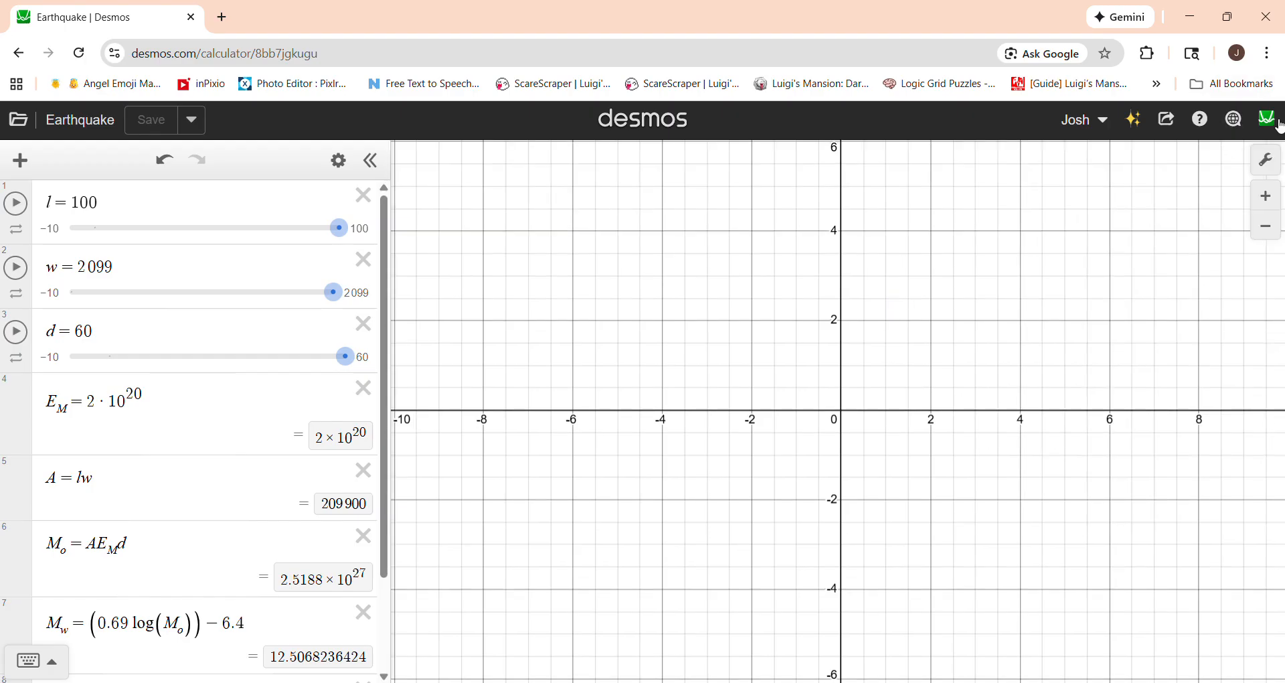
View the list of other math tools, from Scientific Calculator to 3D Calculator.
{"action": "left_click", "coordinate": [1269, 119]}
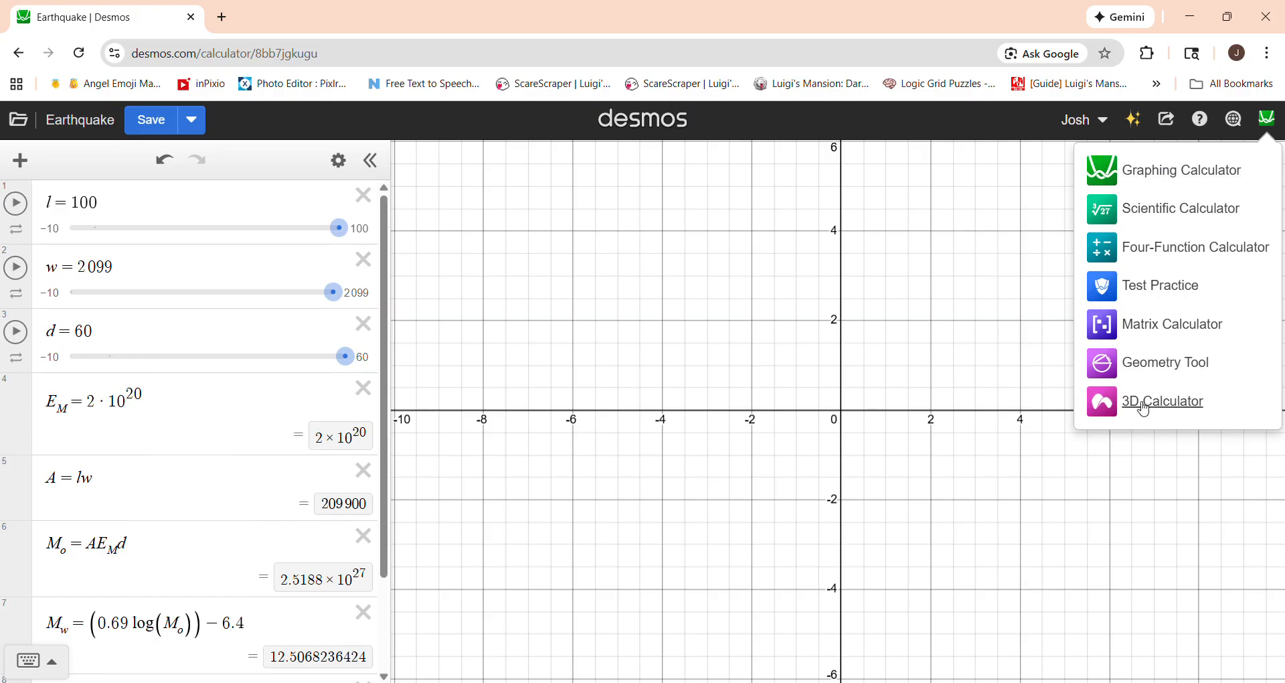
{"action": "left_click", "coordinate": [1033, 266]}
{"action": "mouse_move", "coordinate": [1041, 308]}
{"action": "left_mouse_down"}
{"action": "mouse_move", "coordinate": [1010, 314]}
{"action": "mouse_move", "coordinate": [998, 299]}
{"action": "mouse_move", "coordinate": [1032, 306]}
{"action": "left_mouse_up"}
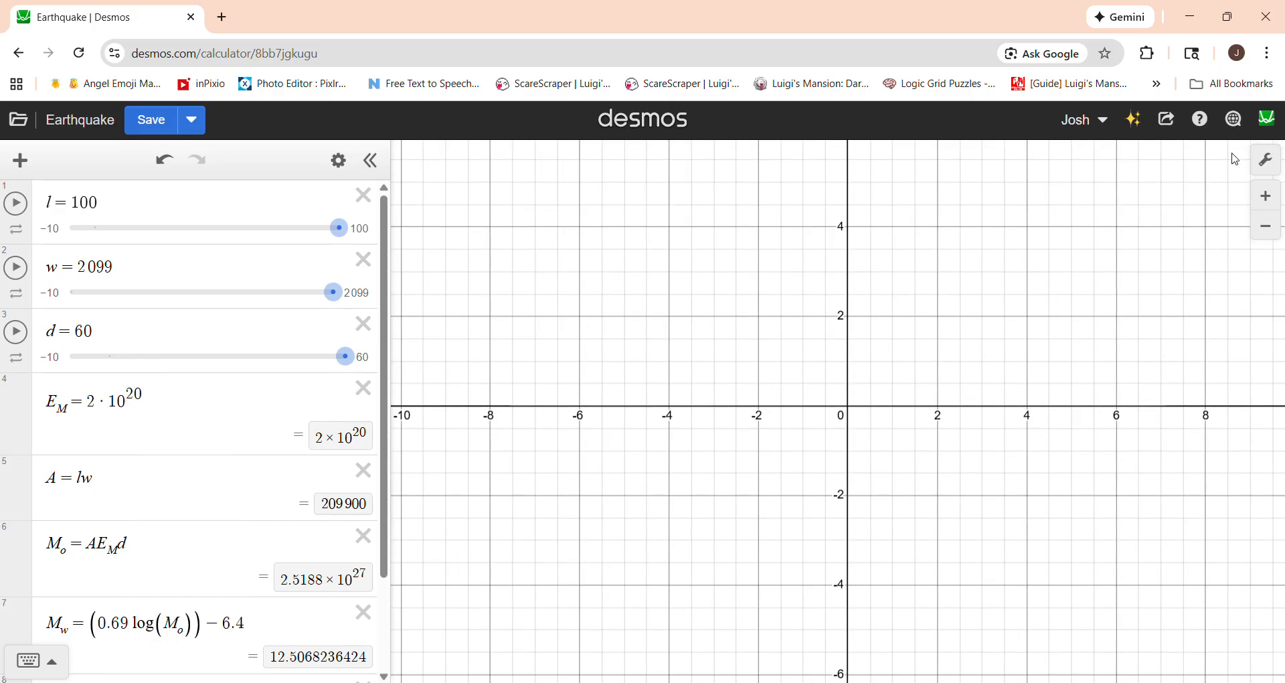
Label the x-axis "$" and the y-axis "%", and inspect the labels on the panned graph.
{"action": "left_click", "coordinate": [1277, 172]}
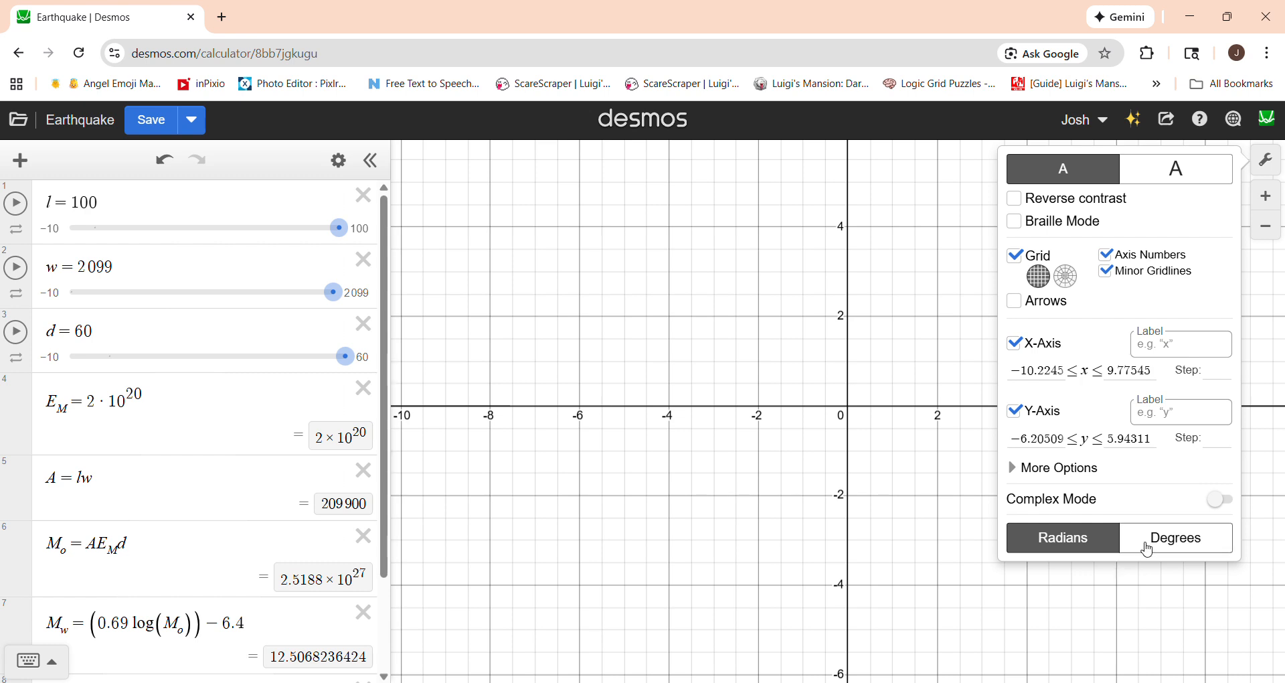
{"action": "left_click", "coordinate": [1165, 355]}
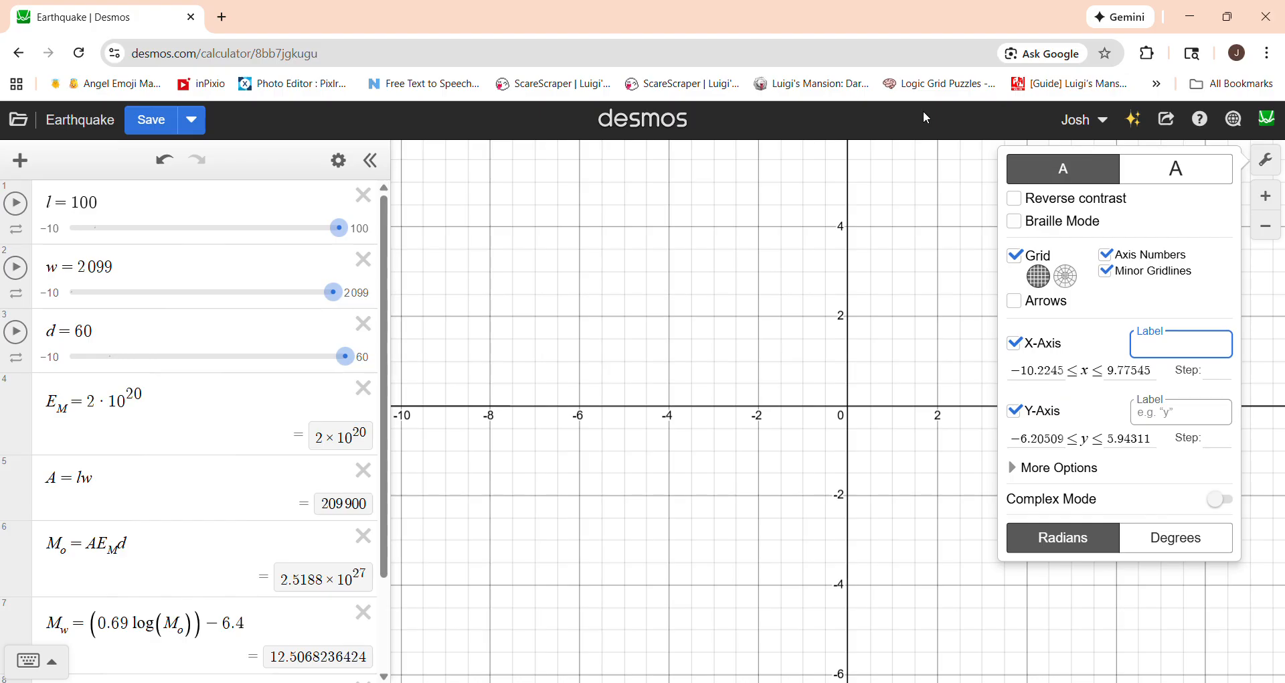
{"action": "type", "text": "$"}
{"action": "left_click", "coordinate": [1189, 422]}
{"action": "type", "text": "%"}
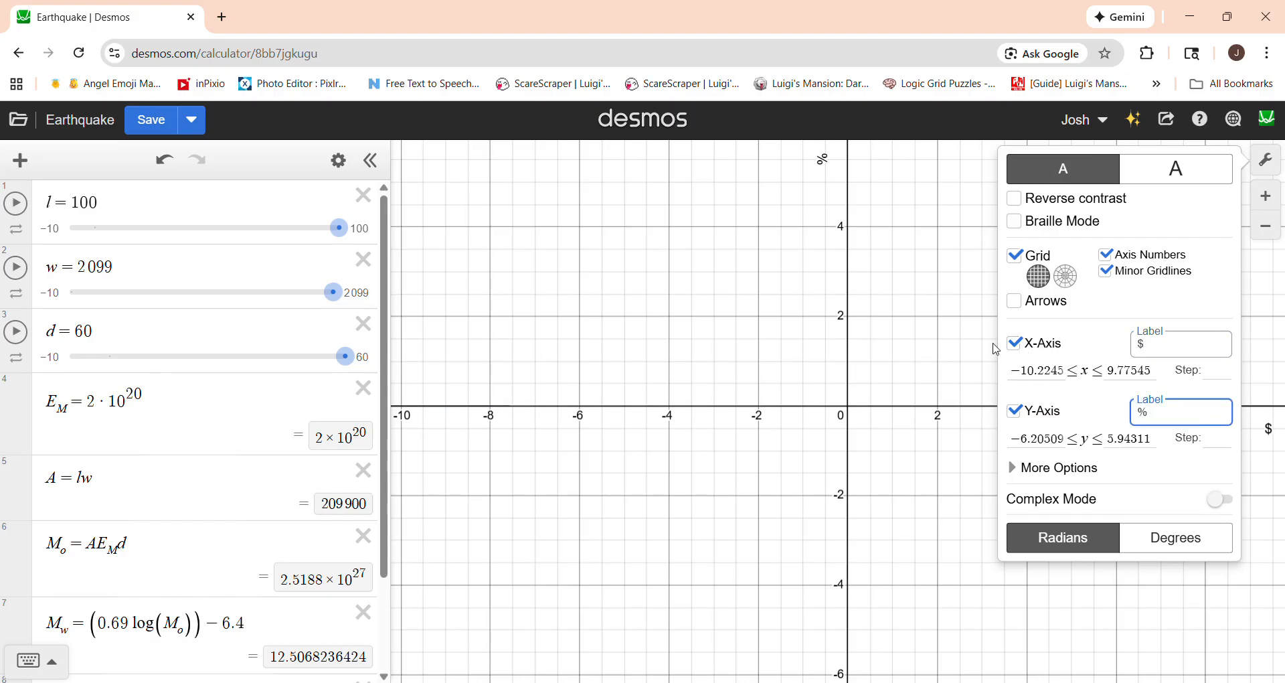
{"action": "left_click", "coordinate": [882, 311]}
{"action": "left_click_drag", "start_coordinate": [950, 256], "coordinate": [824, 256]}
Clear the labels of both the x-axis and the y-axis.
{"action": "left_click", "coordinate": [1267, 162]}
{"action": "left_click", "coordinate": [1155, 355]}
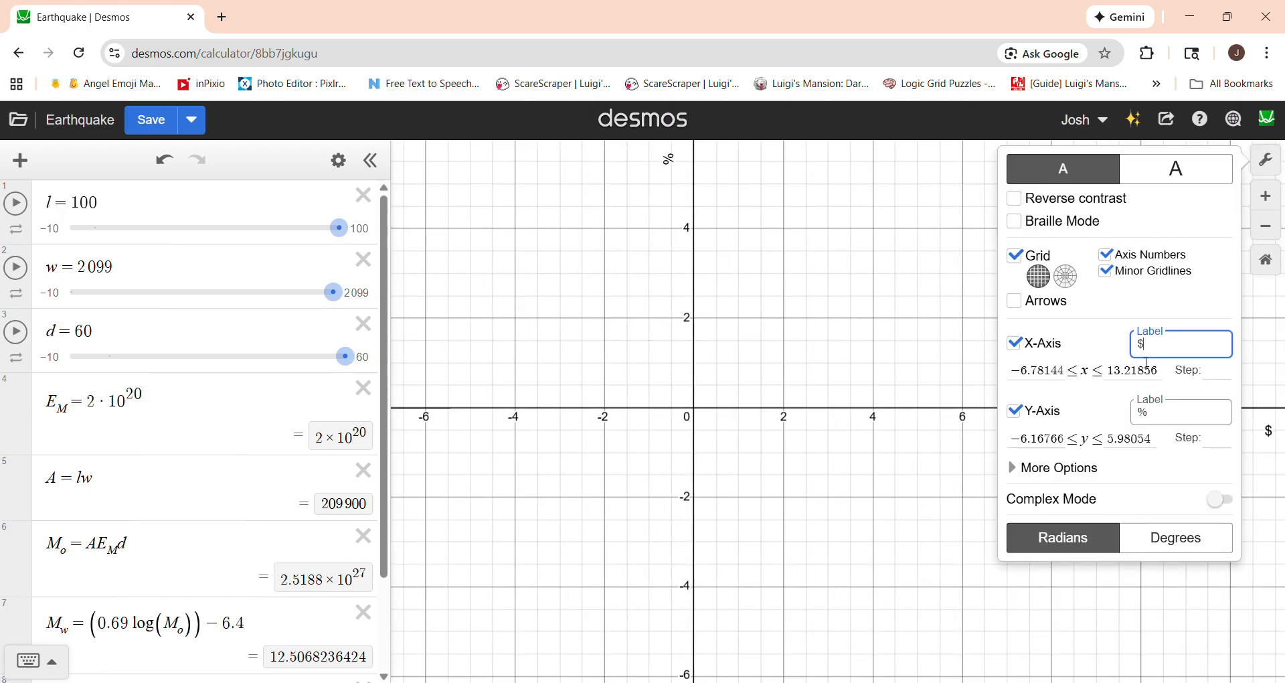
{"action": "key", "text": "BackSpace"}
{"action": "left_click", "coordinate": [1165, 425]}
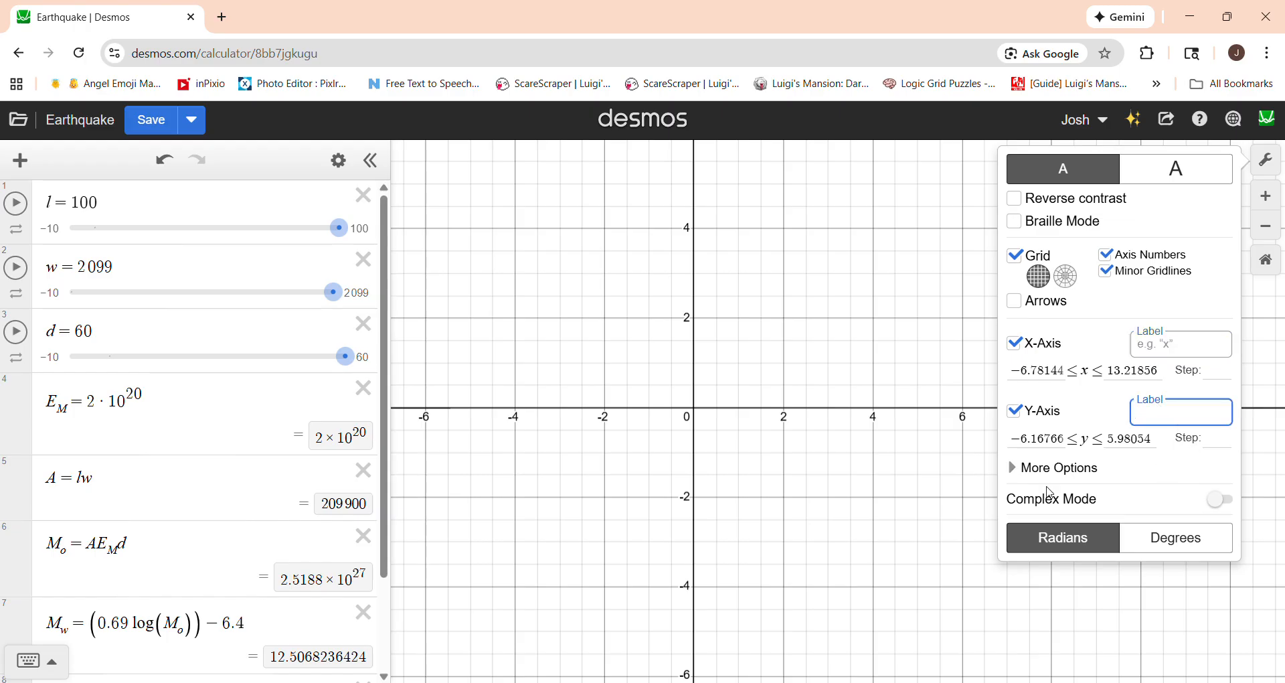
Expand and collapse the additional graph settings, and switch to the large text size and back to the small one.
{"action": "left_click", "coordinate": [1022, 474]}
{"action": "left_click", "coordinate": [1026, 478]}
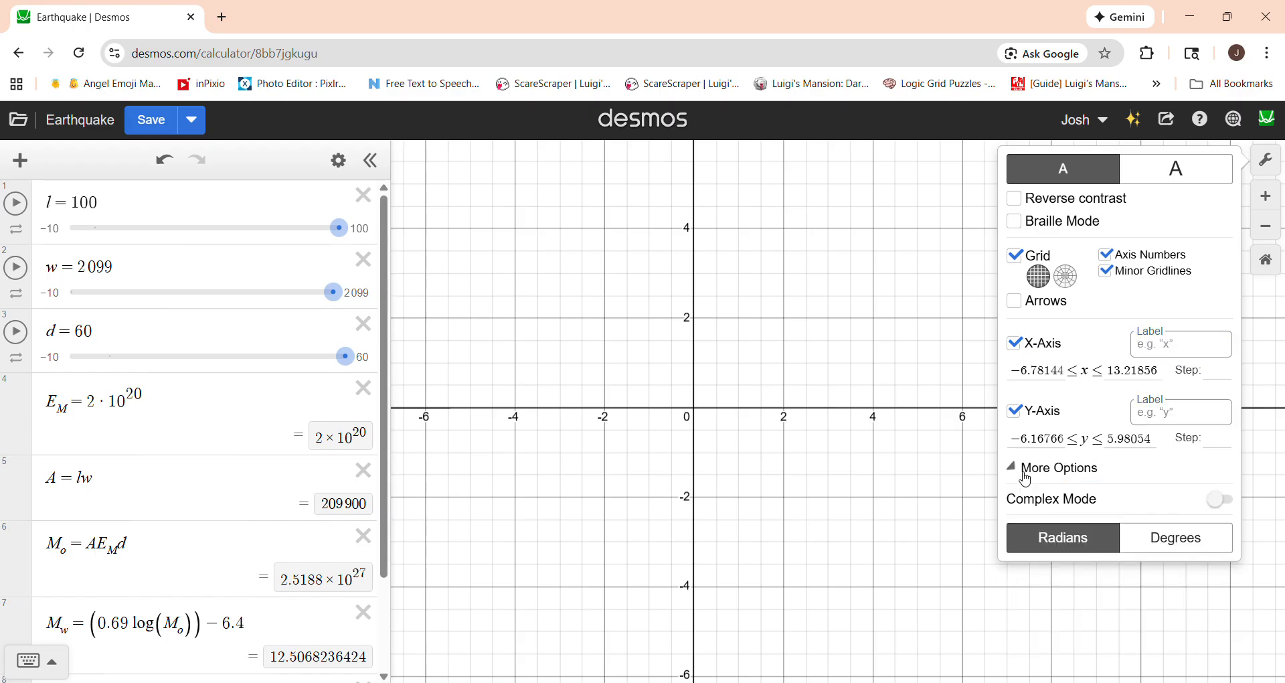
{"action": "left_click", "coordinate": [1175, 168]}
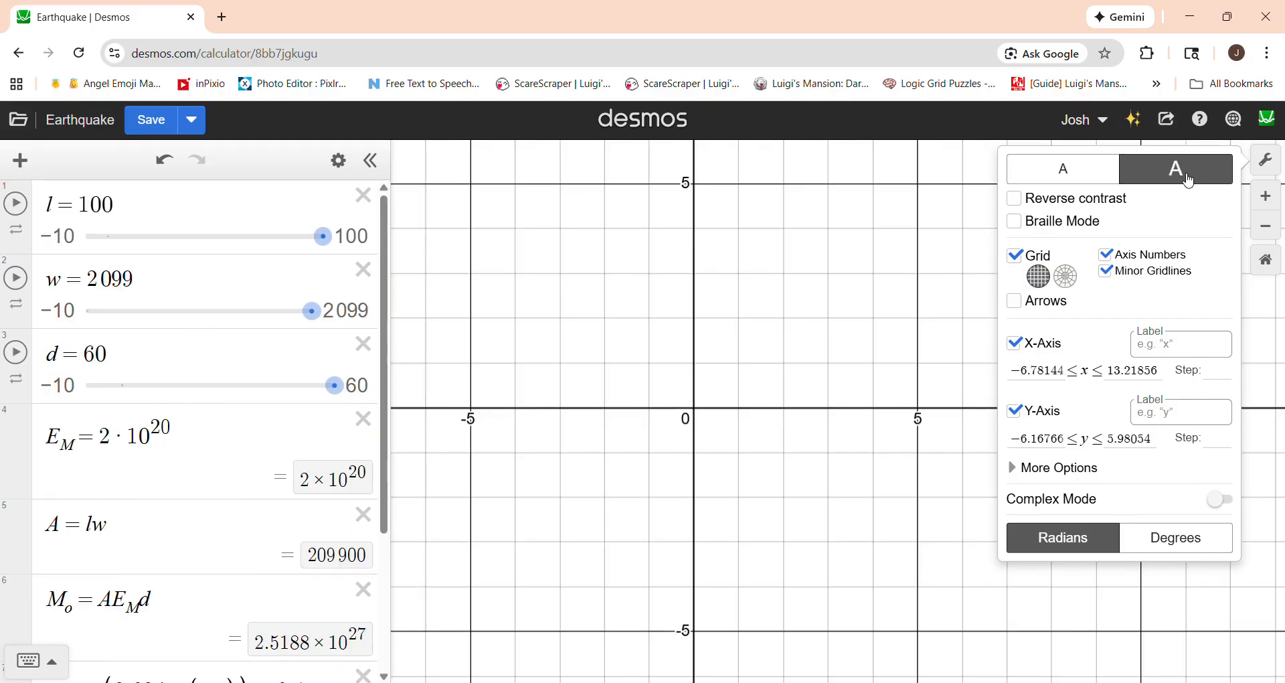
{"action": "left_click", "coordinate": [1101, 174]}
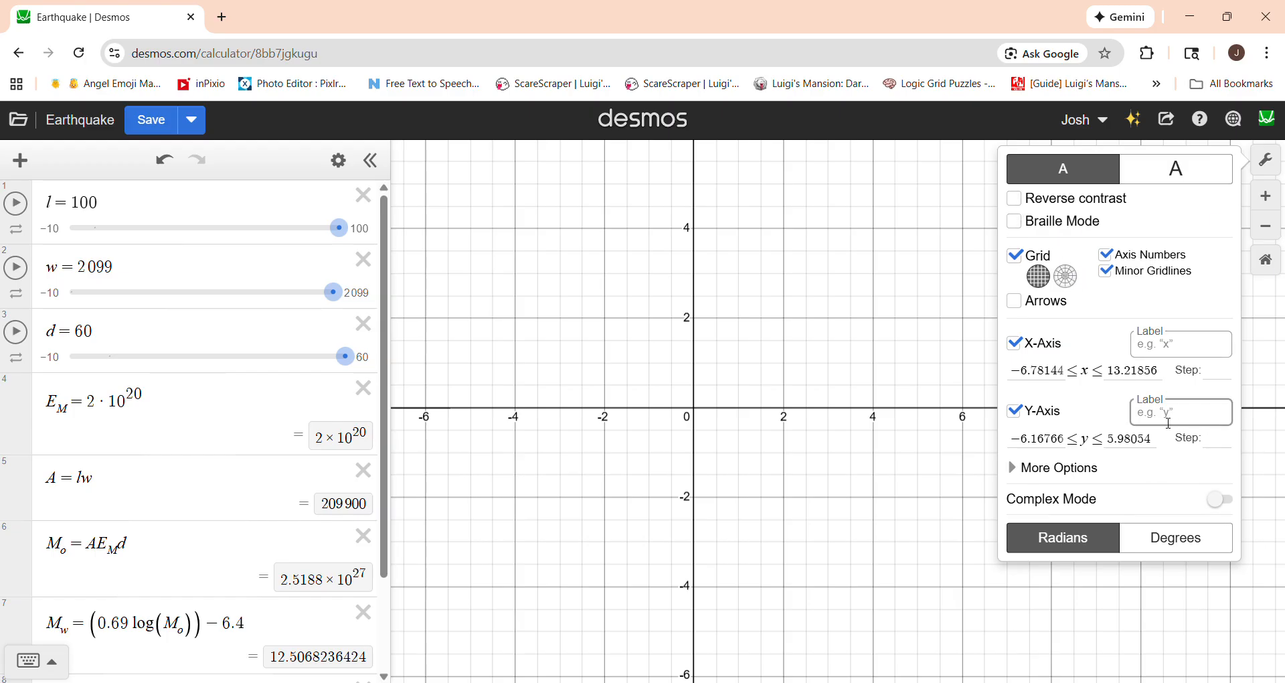
Try a y-axis step of 5, clear it again and leave the graph settings.
{"action": "left_click", "coordinate": [1205, 440]}
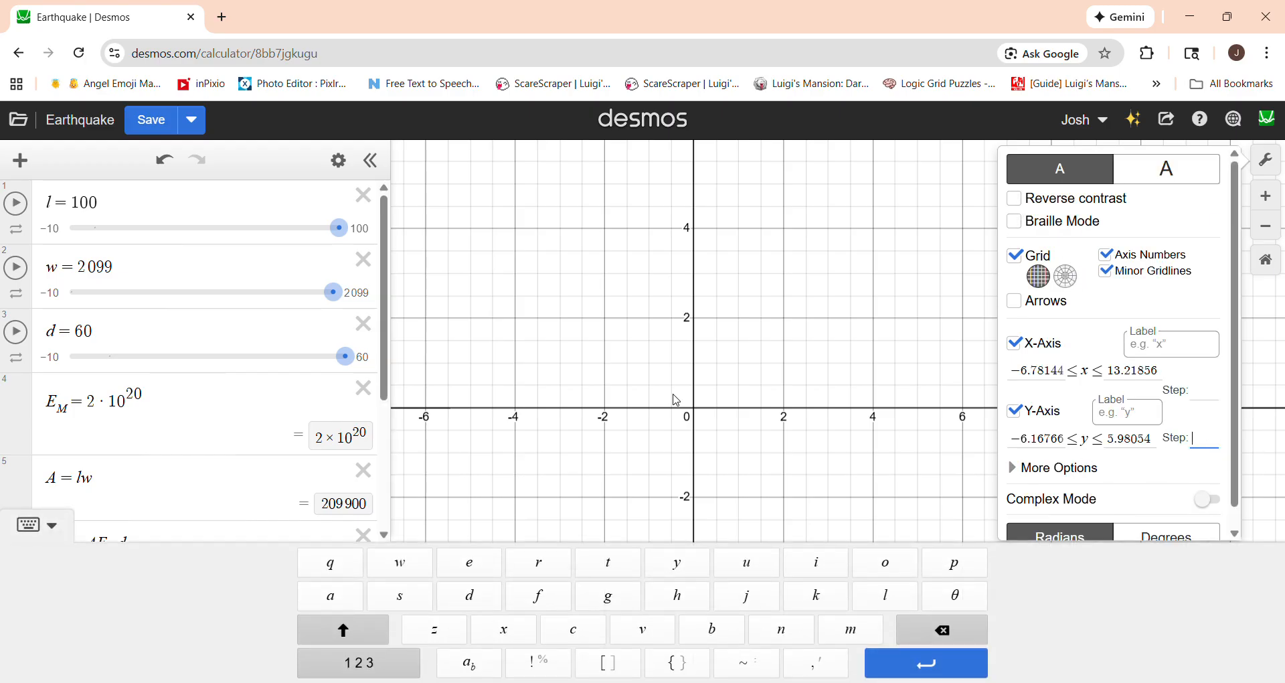
{"action": "type", "text": "5"}
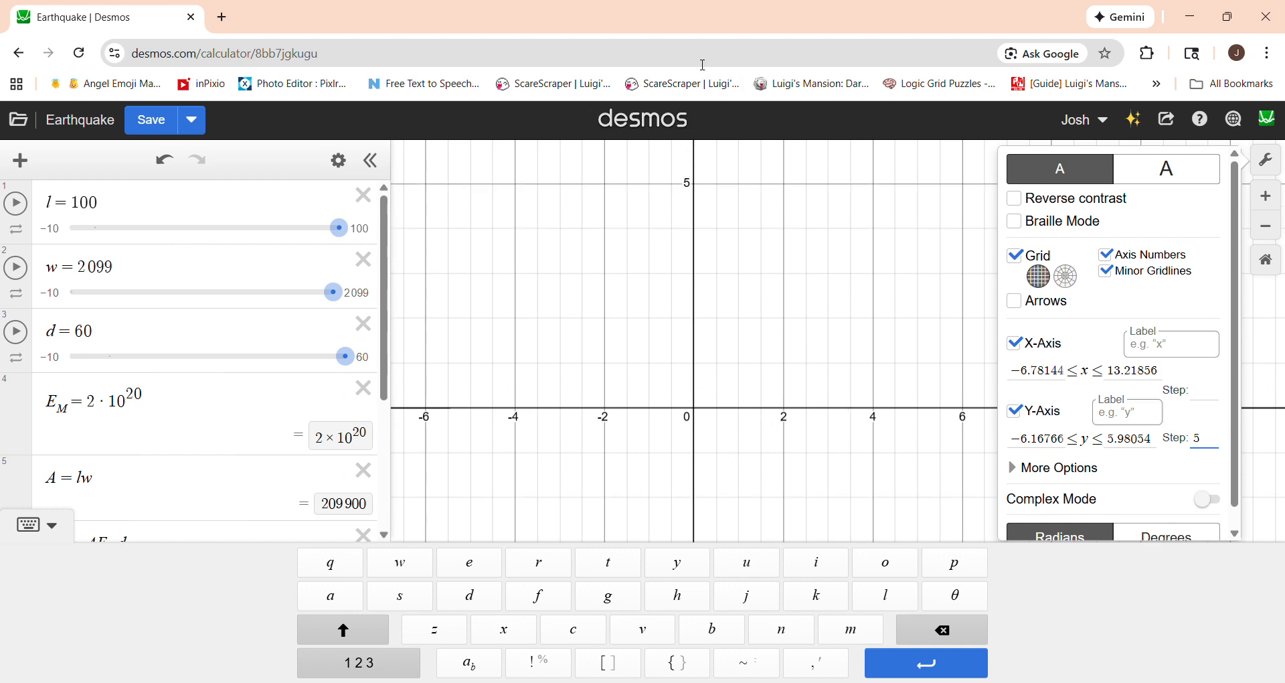
{"action": "key", "text": "BackSpace"}
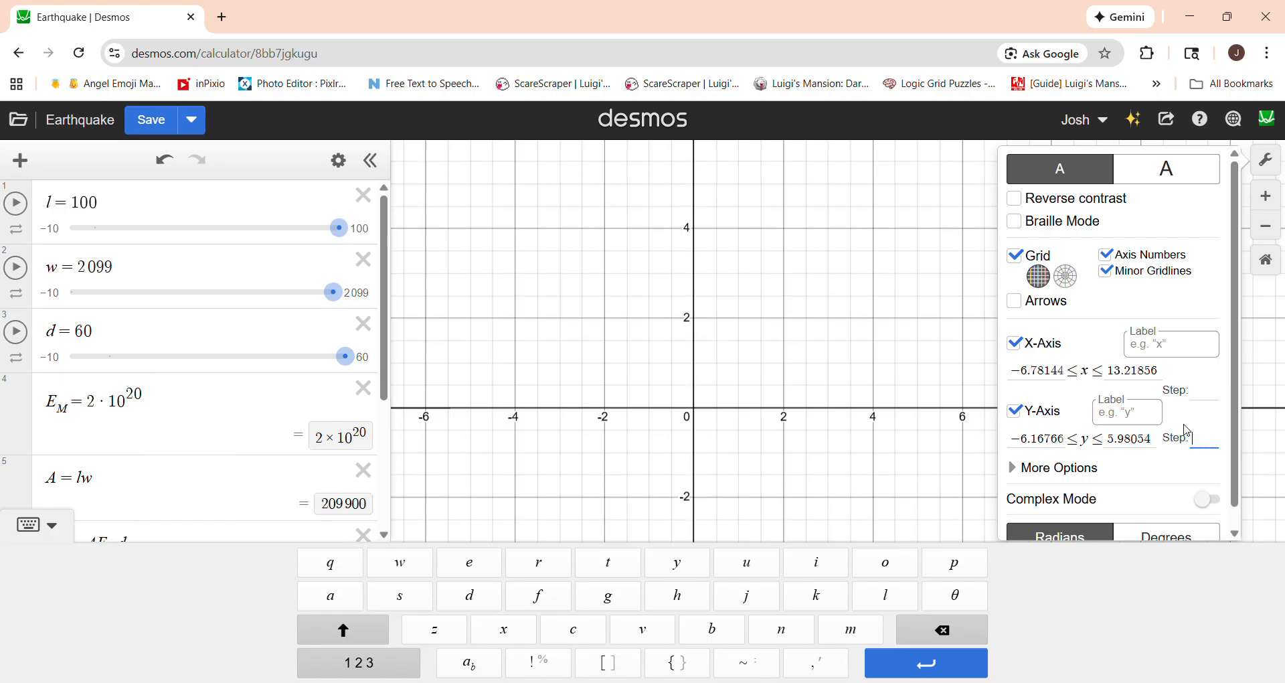
{"action": "left_click", "coordinate": [894, 386]}
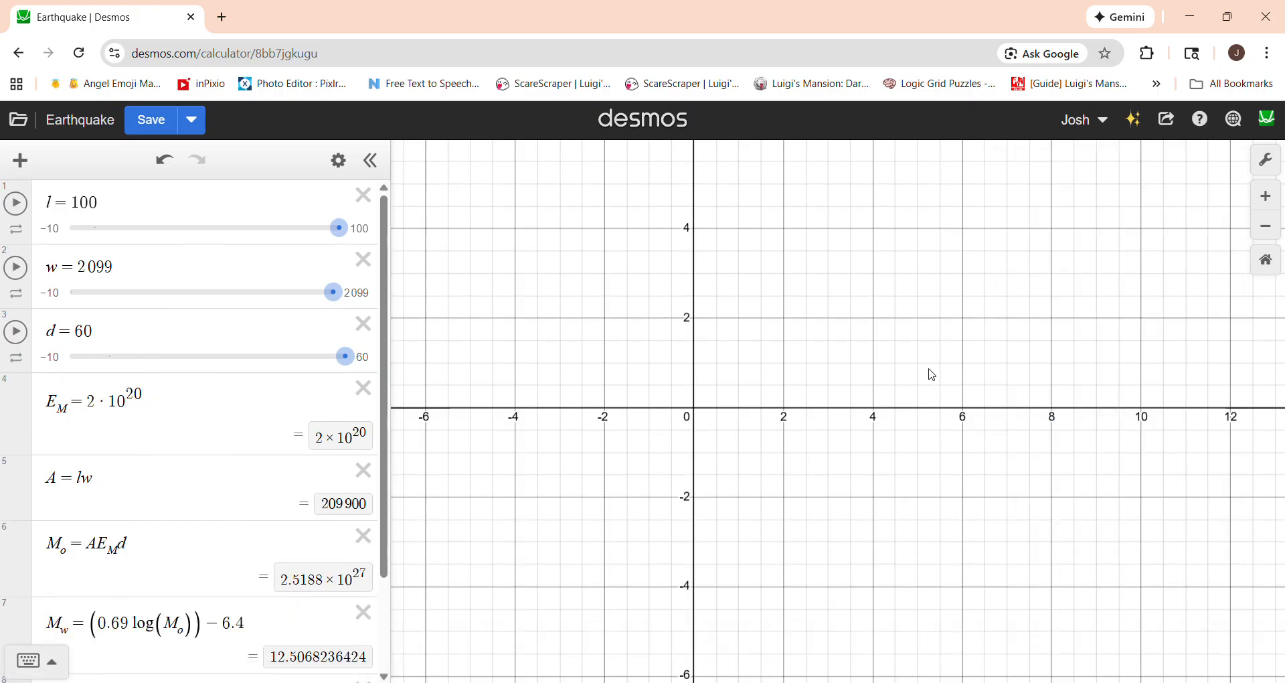
Shift the graph far along the positive x-axis until the origin is out of view, and save the Earthquake graph.
{"action": "left_click_drag", "start_coordinate": [830, 346], "coordinate": [525, 318]}
{"action": "left_click_drag", "start_coordinate": [1171, 342], "coordinate": [892, 324]}
{"action": "left_click_drag", "start_coordinate": [1101, 338], "coordinate": [697, 310]}
{"action": "left_click", "coordinate": [166, 115]}
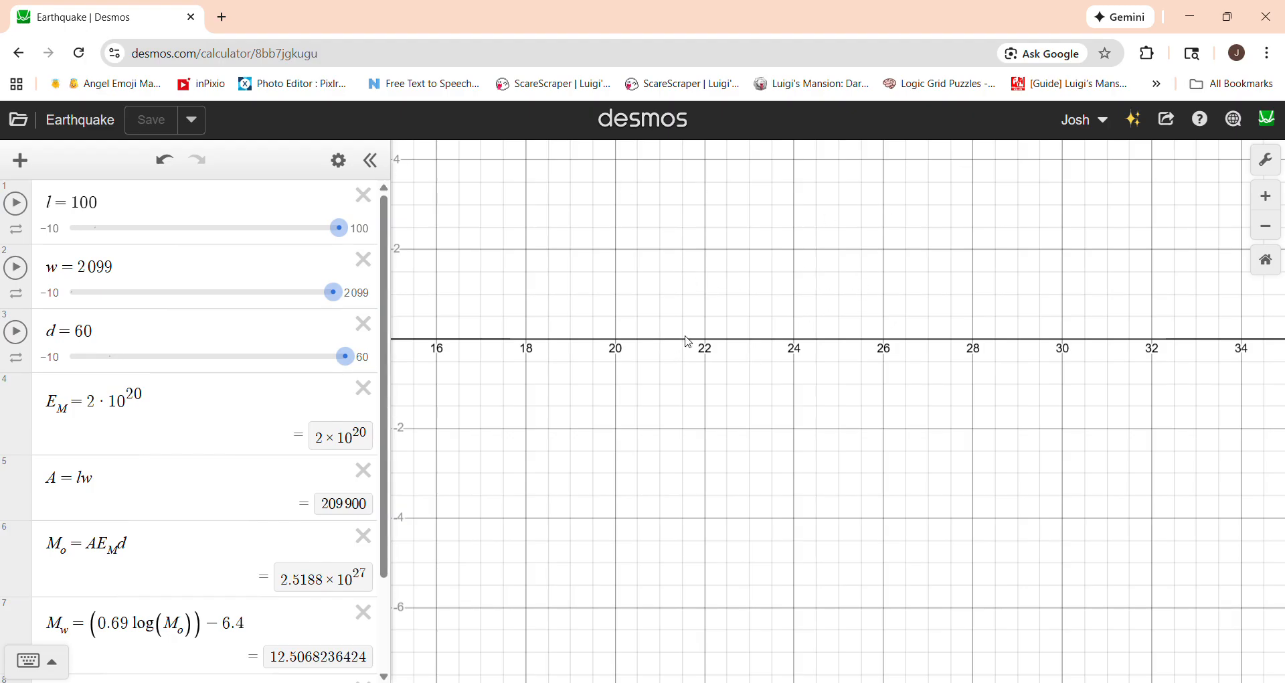
Pan the graph a little, check the axis ranges in the graph settings and restore the default view.
{"action": "left_click_drag", "start_coordinate": [712, 335], "coordinate": [707, 337]}
{"action": "left_click_drag", "start_coordinate": [693, 251], "coordinate": [696, 321]}
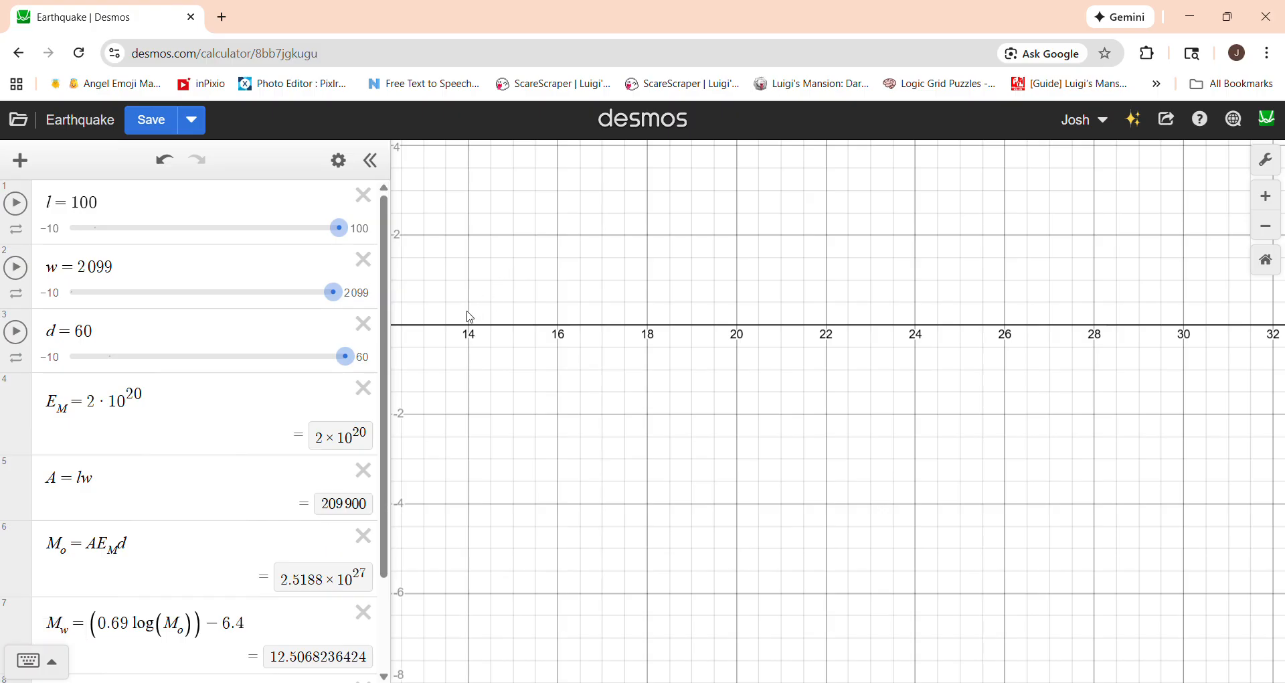
{"action": "left_click", "coordinate": [1274, 171]}
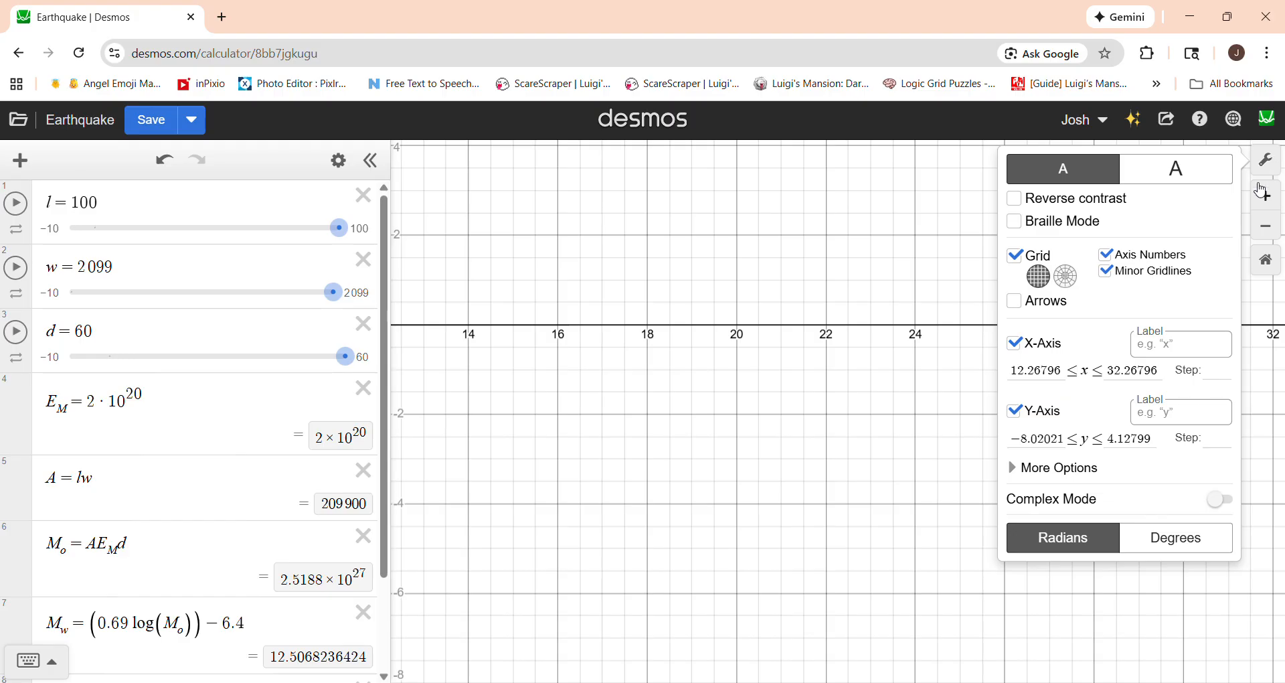
{"action": "left_click", "coordinate": [711, 246]}
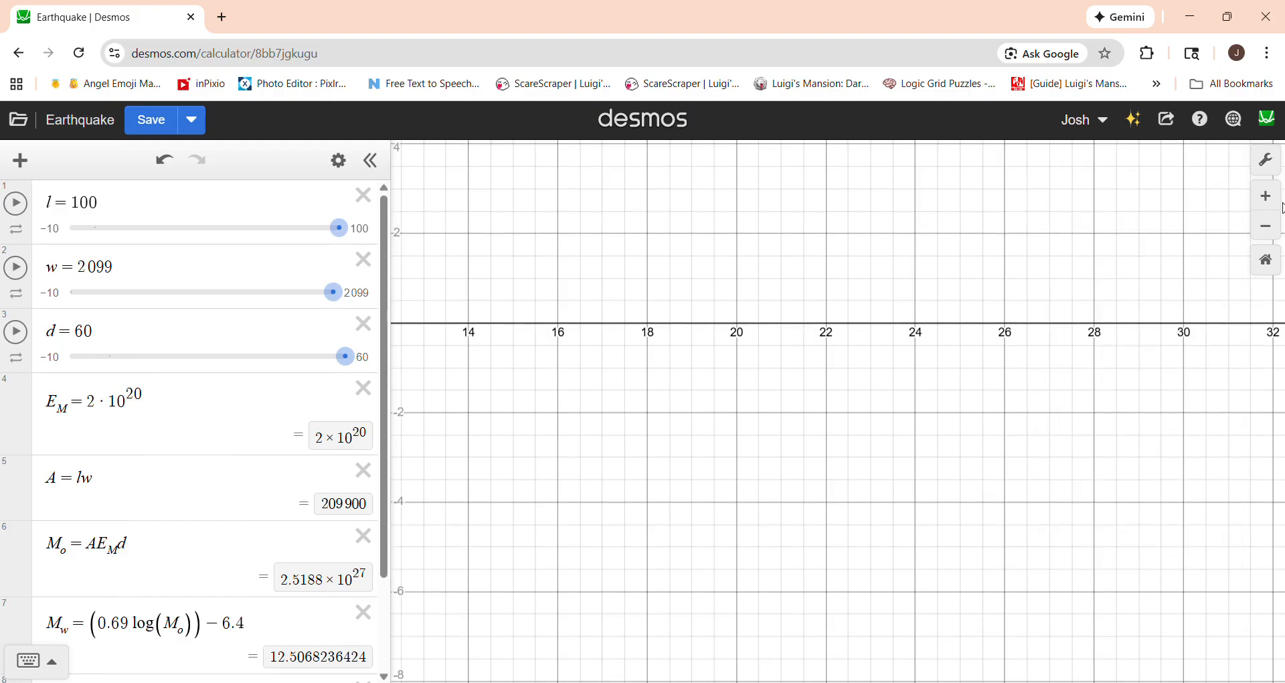
{"action": "left_click", "coordinate": [1276, 269]}
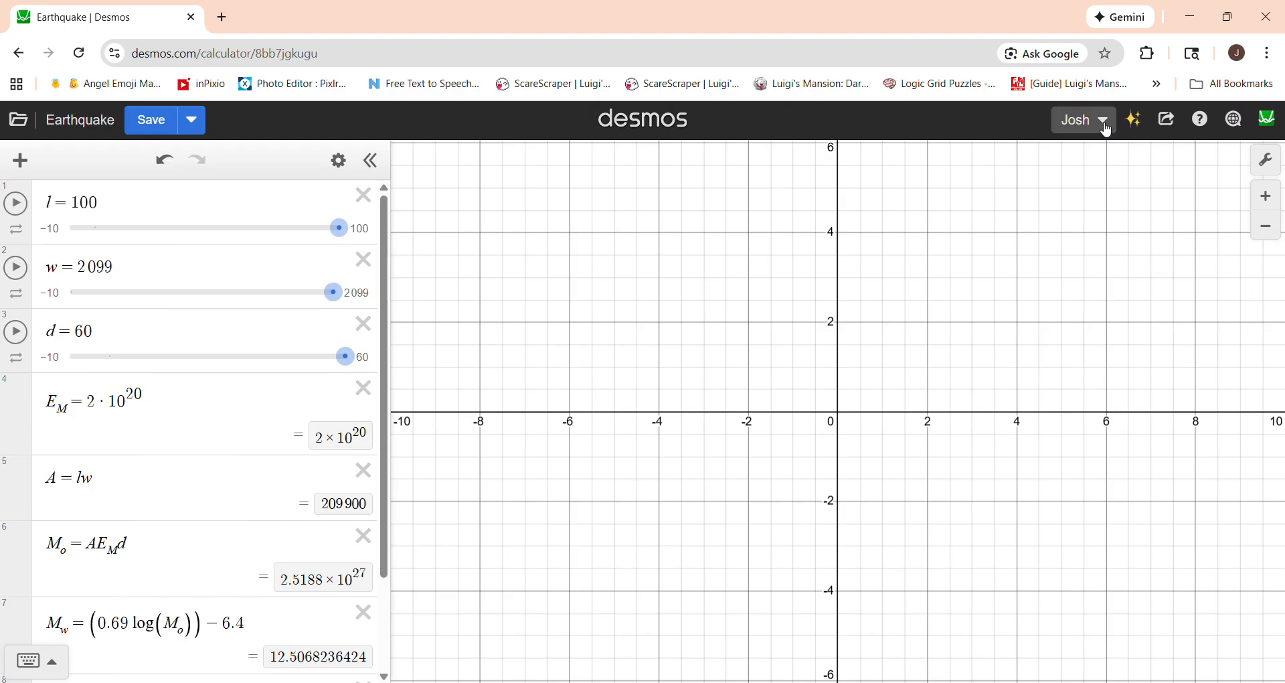
Pan the graph away and reset it to the default view, and zoom out and back in once.
{"action": "left_click_drag", "start_coordinate": [1115, 249], "coordinate": [1068, 232]}
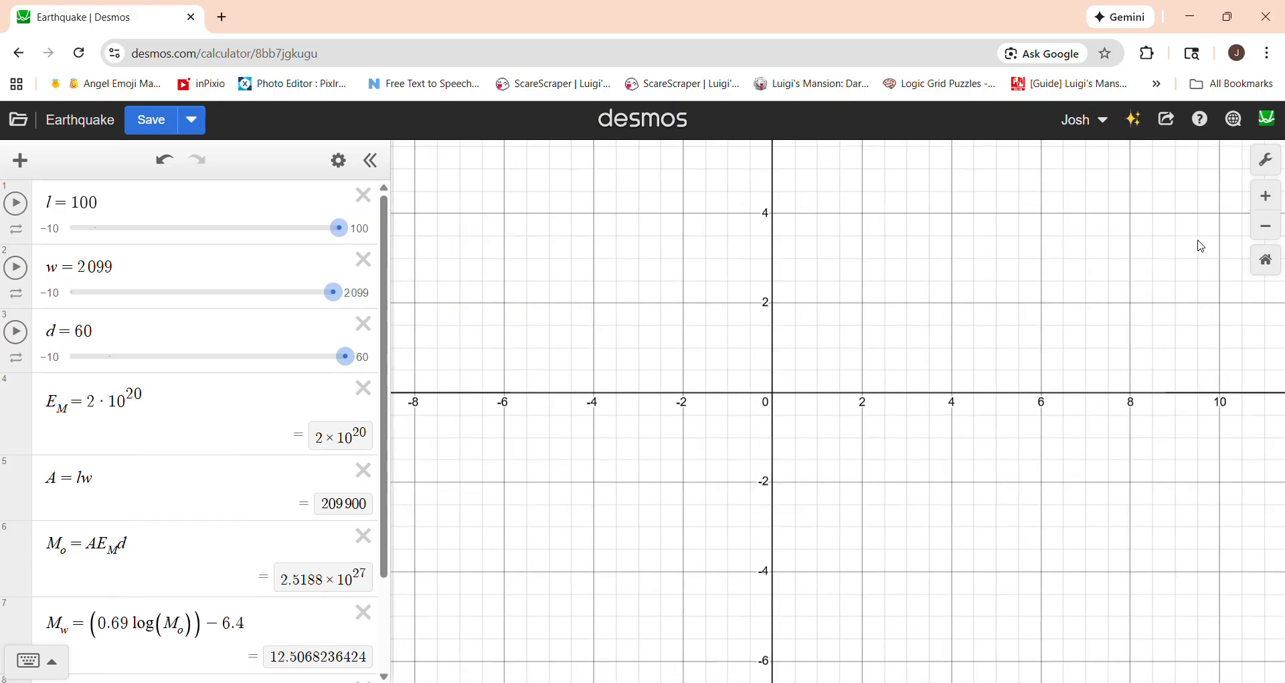
{"action": "left_click", "coordinate": [1266, 260]}
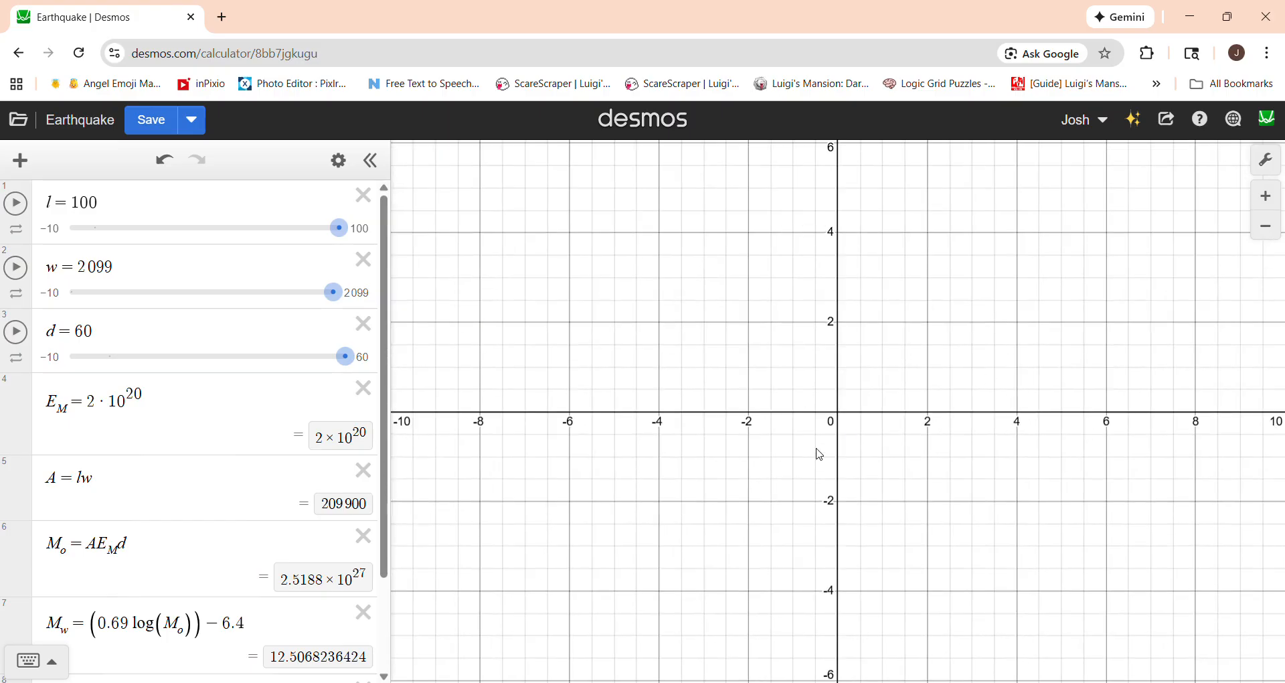
{"action": "left_click", "coordinate": [1273, 238]}
{"action": "left_click", "coordinate": [1267, 201]}
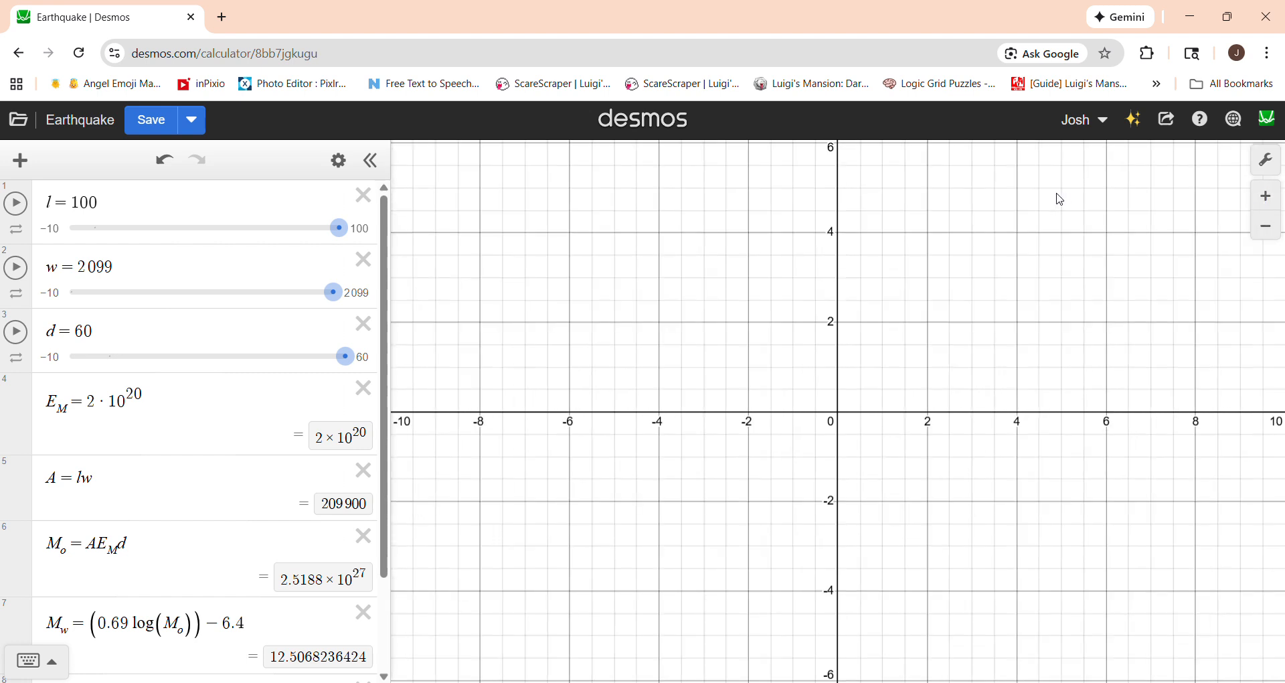
View the account options, look through the expression list, and enter and leave its editing mode.
{"action": "left_click", "coordinate": [1101, 123]}
{"action": "left_click", "coordinate": [813, 222]}
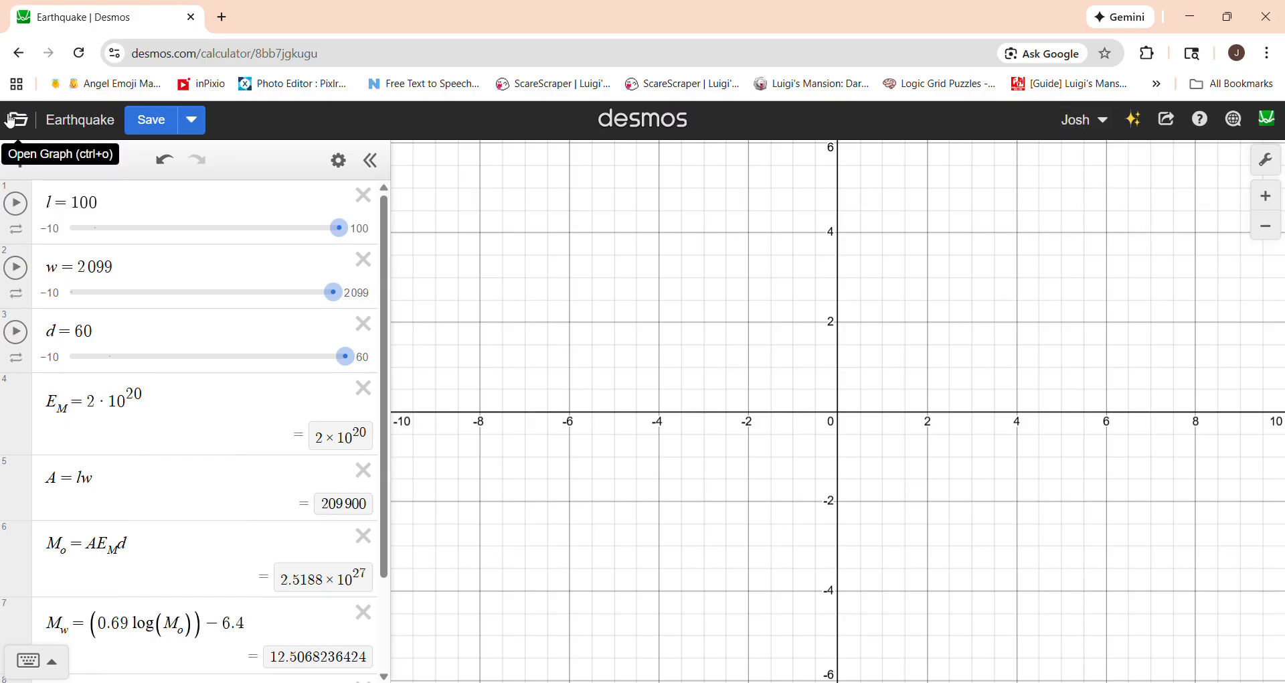
{"action": "scroll", "coordinate": [173, 258], "scroll_direction": "down", "scroll_amount": 1}
{"action": "scroll", "coordinate": [205, 335], "scroll_direction": "down", "scroll_amount": 1}
{"action": "scroll", "coordinate": [206, 355], "scroll_direction": "up", "scroll_amount": 2}
{"action": "scroll", "coordinate": [206, 365], "scroll_direction": "down", "scroll_amount": 2}
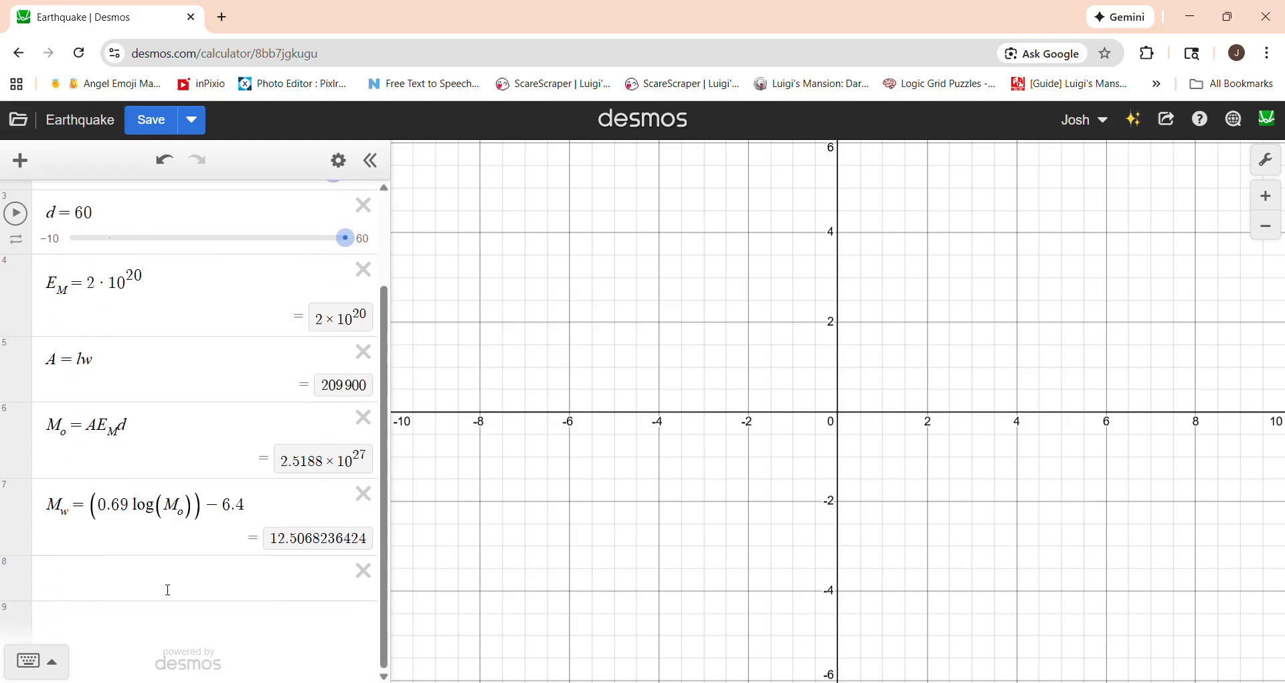
{"action": "left_click", "coordinate": [339, 160]}
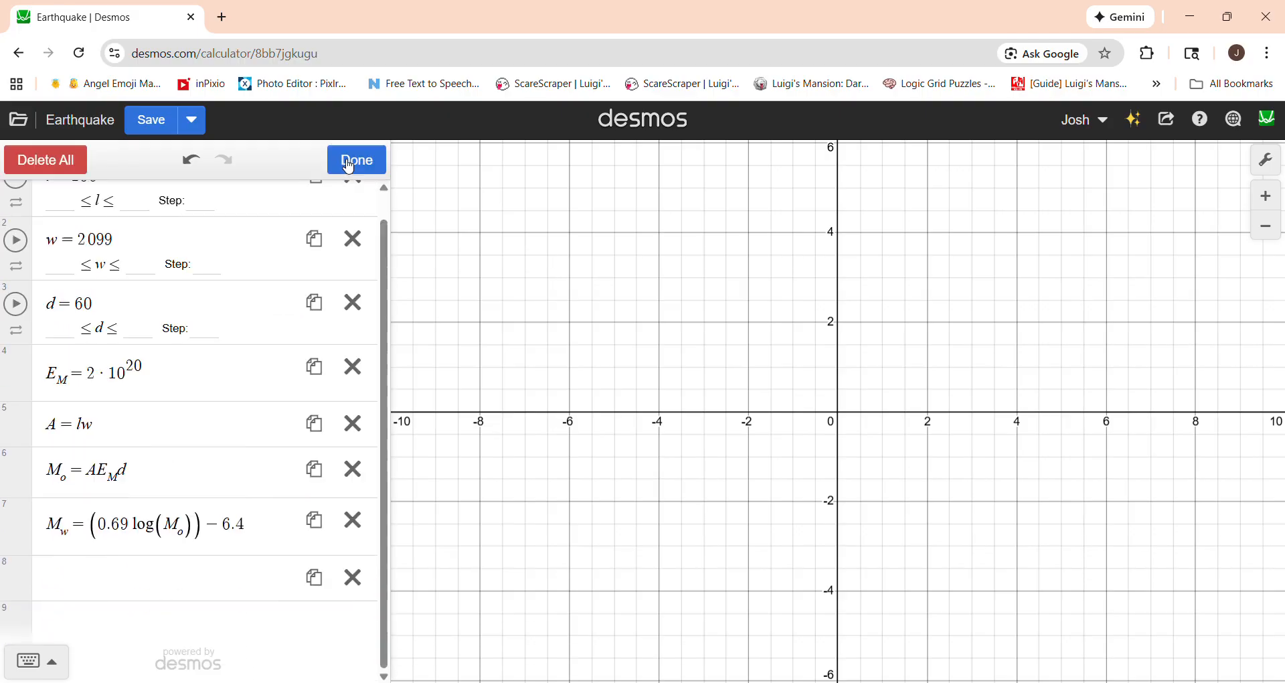
{"action": "left_click", "coordinate": [353, 161]}
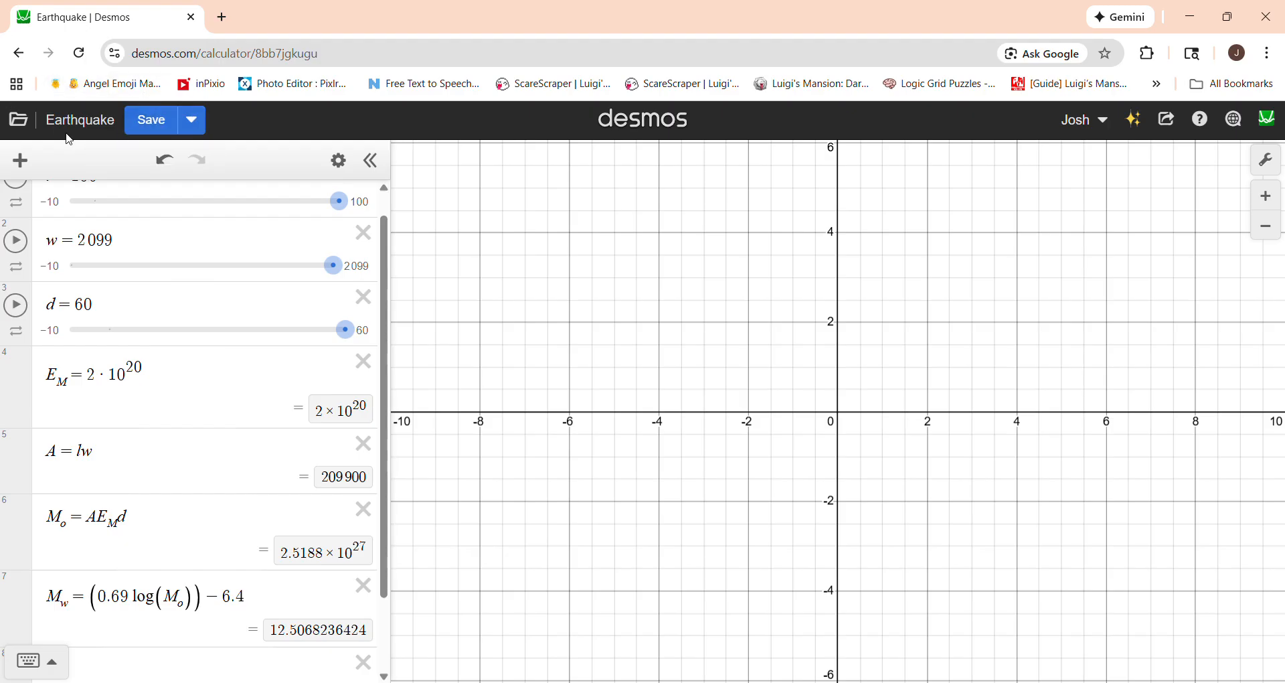
Review the expressions from the l slider down to the M_w formula.
{"action": "scroll", "coordinate": [176, 268], "scroll_direction": "up", "scroll_amount": 1}
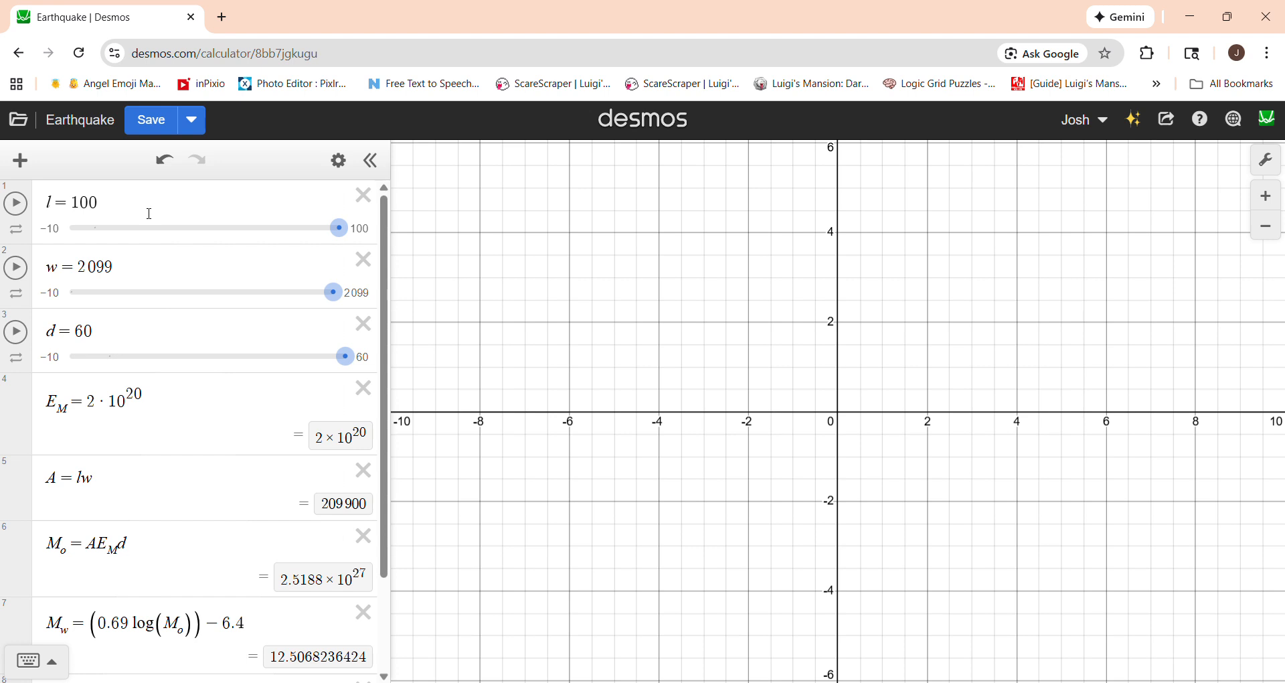
{"action": "scroll", "coordinate": [218, 381], "scroll_direction": "down", "scroll_amount": 4}
{"action": "scroll", "coordinate": [218, 364], "scroll_direction": "up", "scroll_amount": 4}
{"action": "scroll", "coordinate": [178, 348], "scroll_direction": "down", "scroll_amount": 3}
{"action": "scroll", "coordinate": [173, 349], "scroll_direction": "down", "scroll_amount": 1}
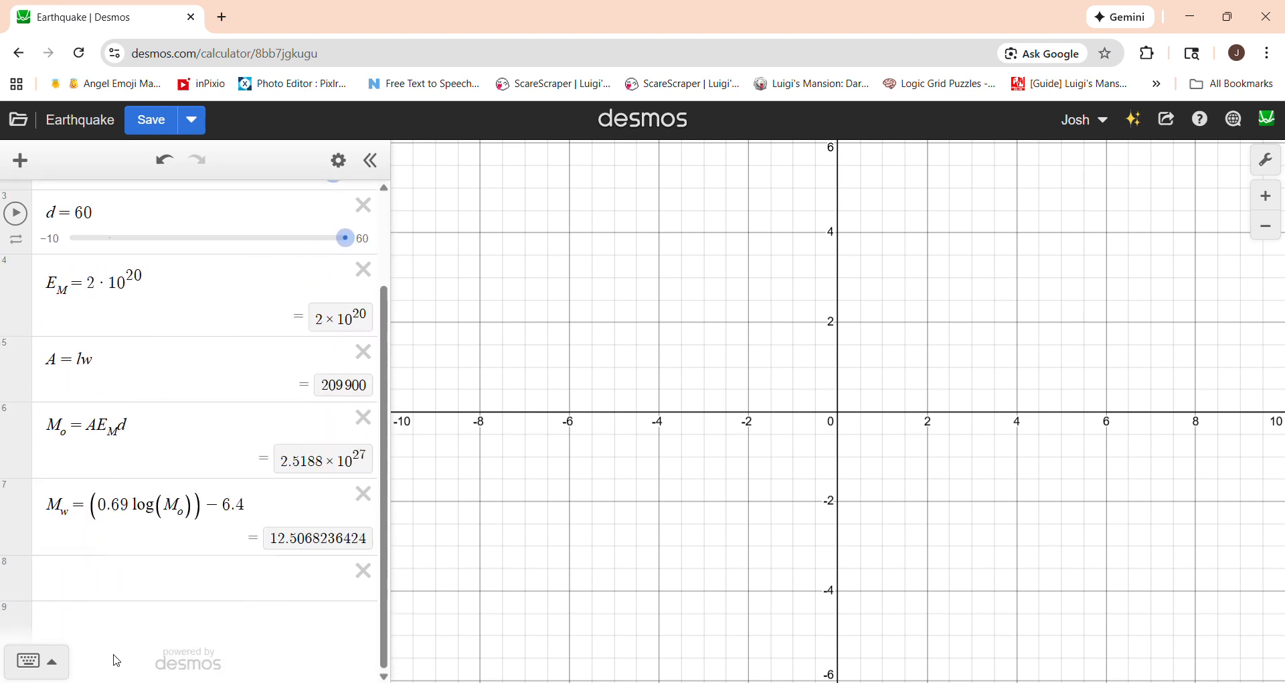
{"action": "scroll", "coordinate": [138, 330], "scroll_direction": "up", "scroll_amount": 3}
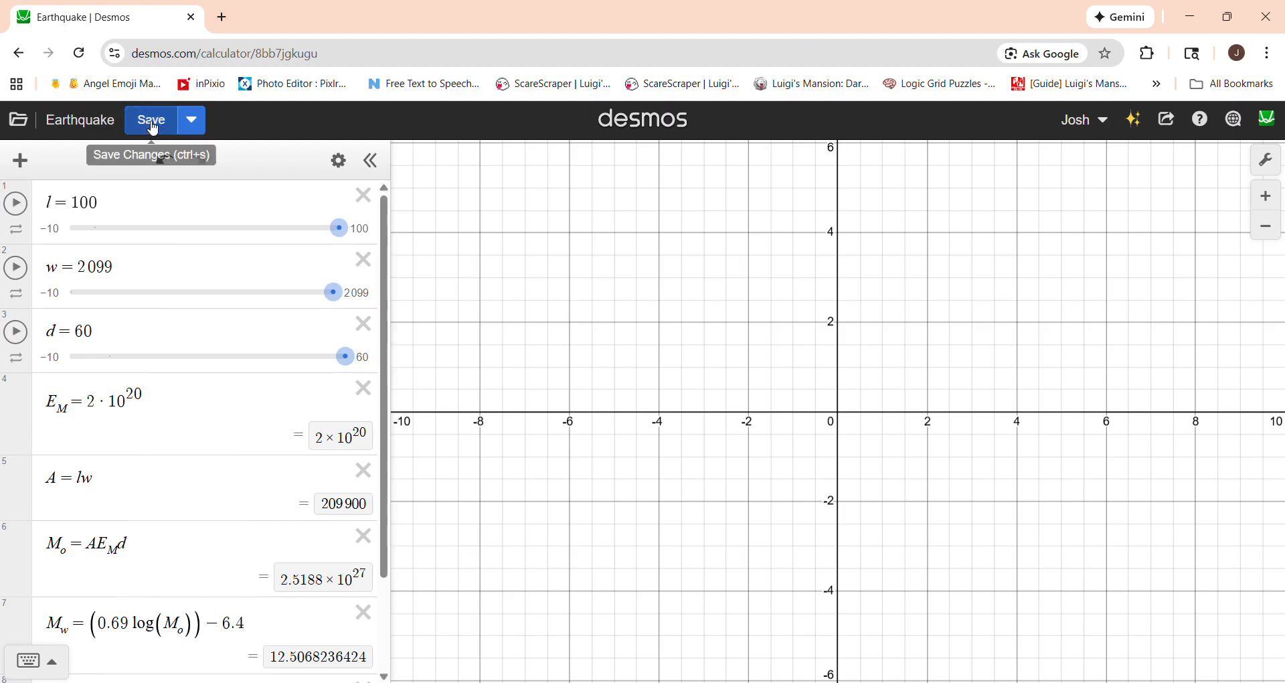
Open the graph's Rename option, keep the name Earthquake and save the graph.
{"action": "left_click", "coordinate": [193, 123]}
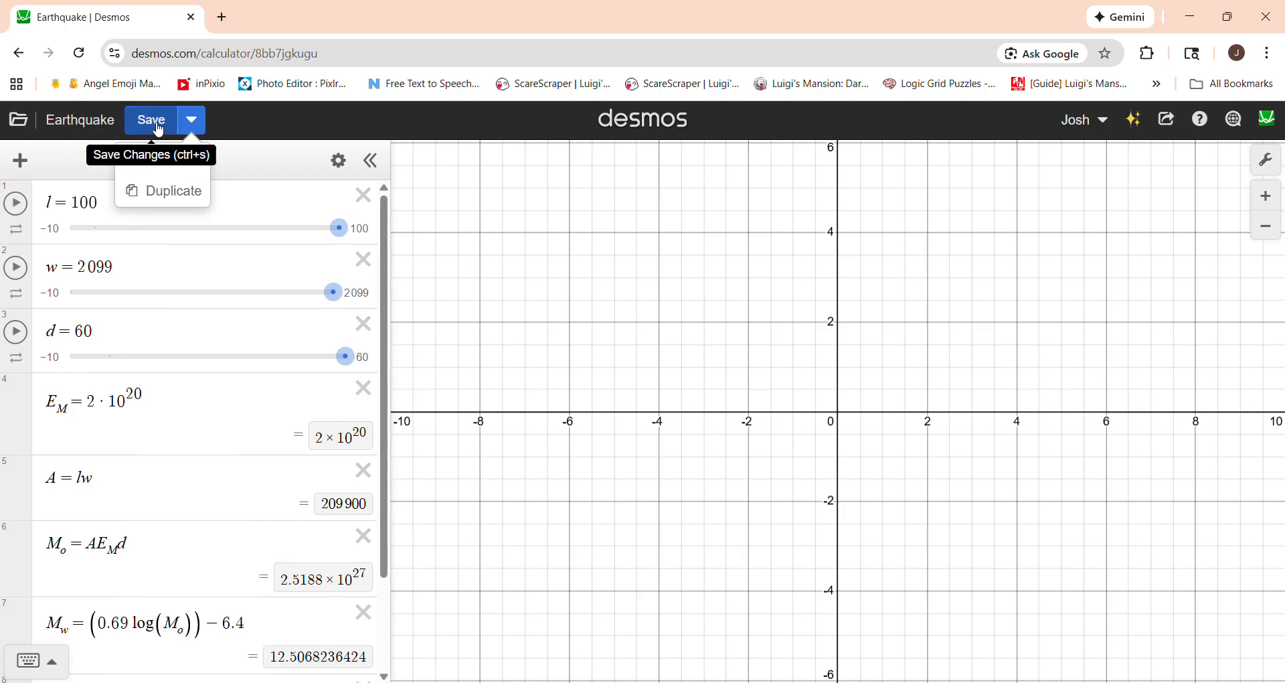
{"action": "left_click", "coordinate": [87, 118]}
{"action": "left_click", "coordinate": [194, 120]}
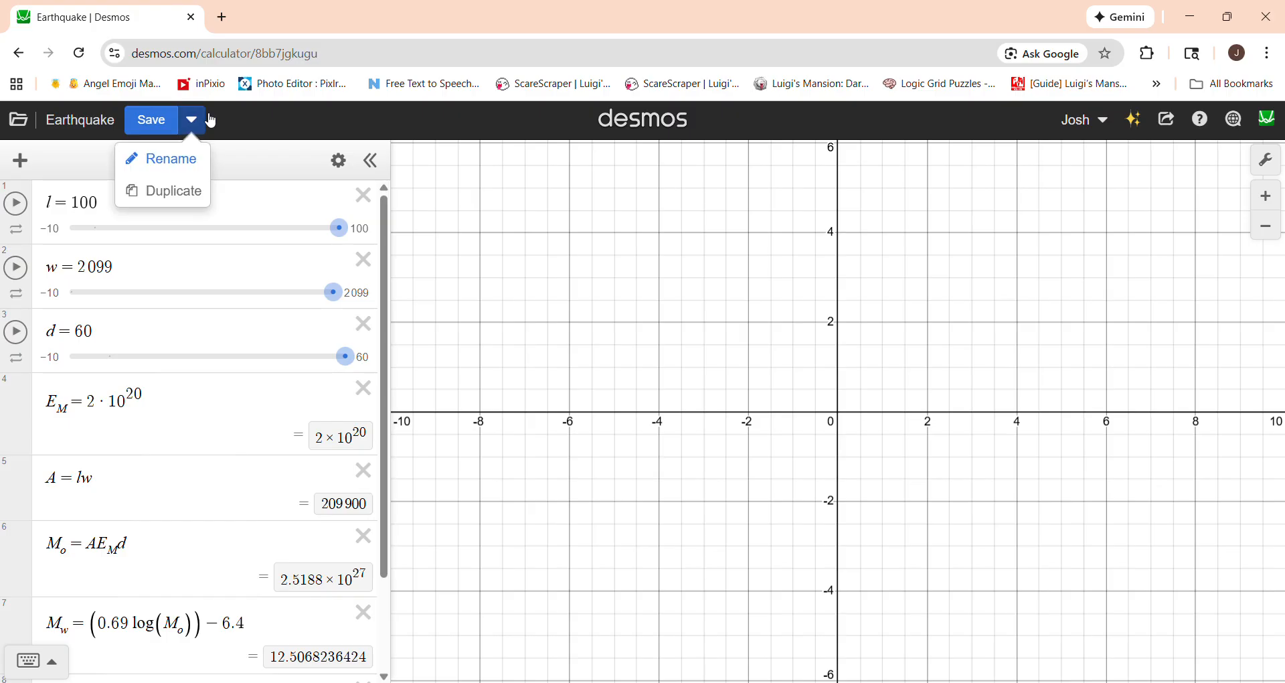
{"action": "left_click", "coordinate": [137, 154]}
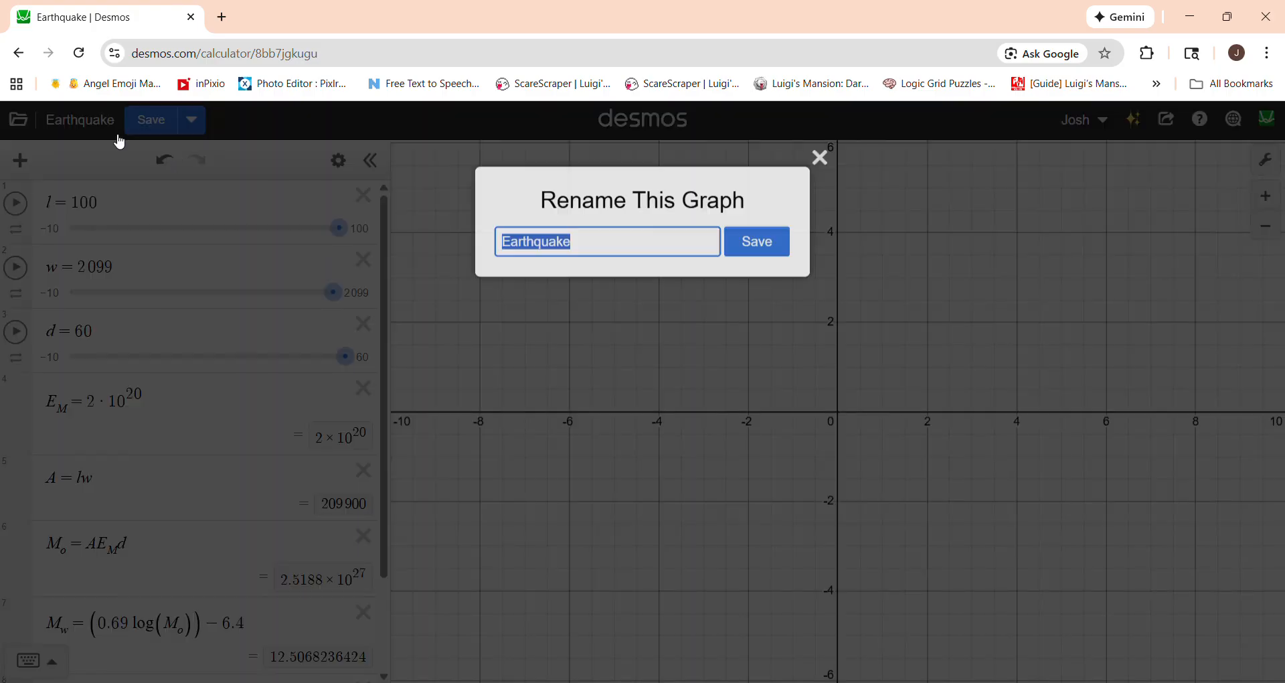
{"action": "left_click", "coordinate": [601, 244]}
{"action": "left_click", "coordinate": [748, 247]}
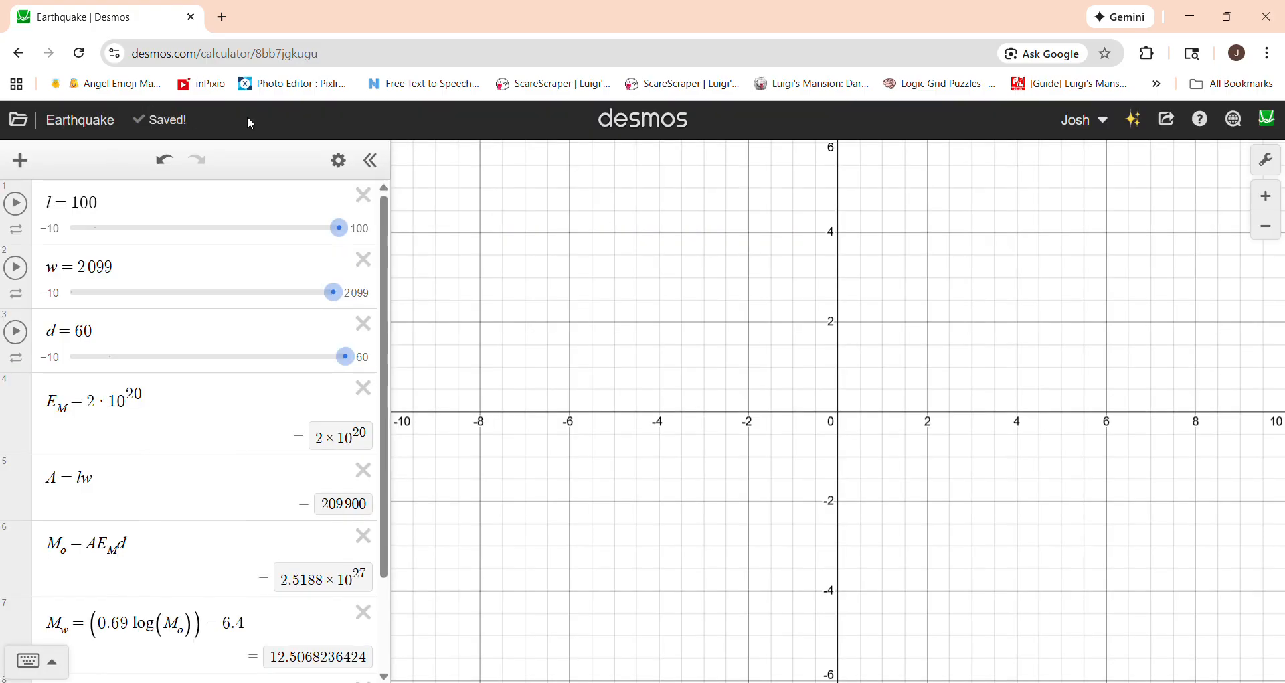